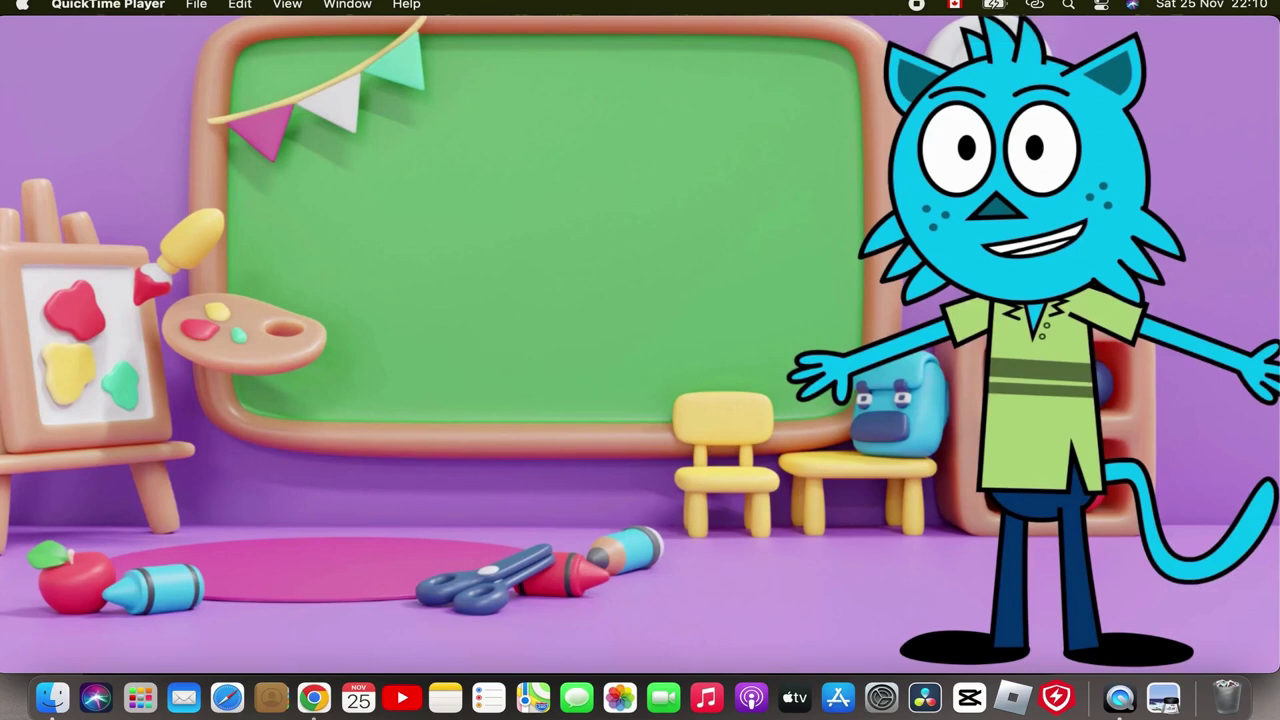
Step: Play the think smart3.mp4 video from the beginning
mouse_move(650, 433)
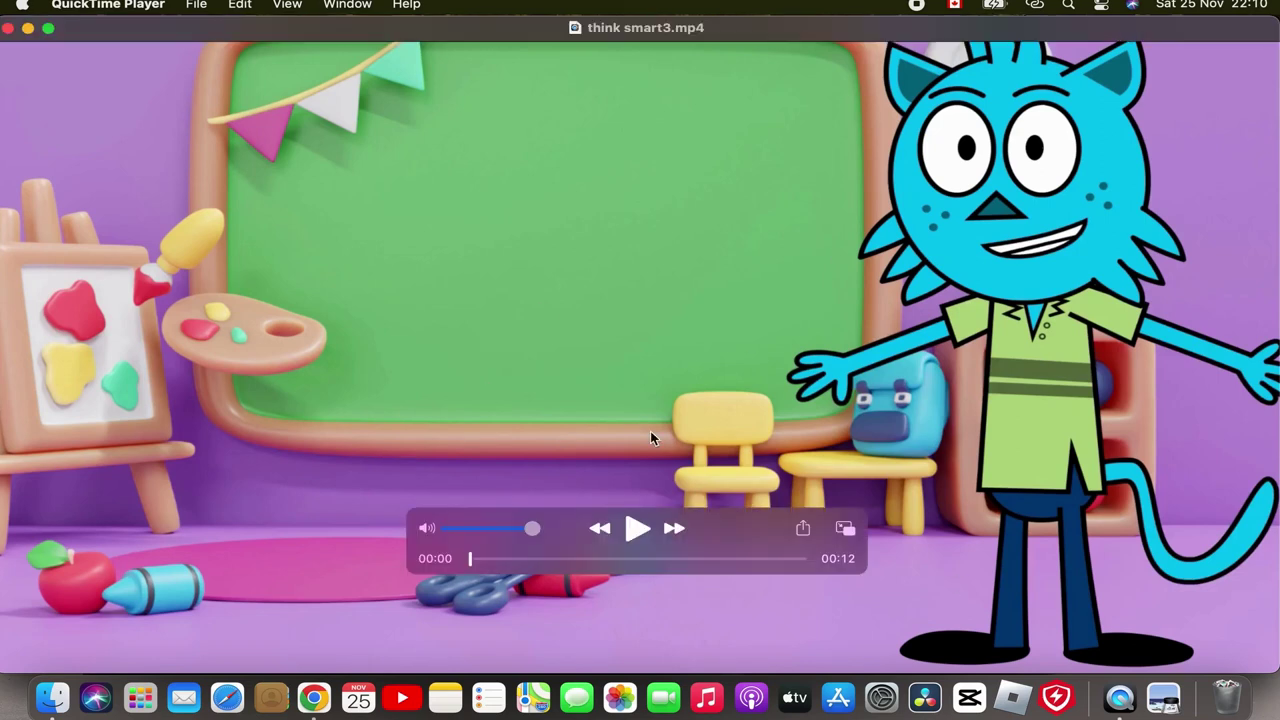
left_click(637, 530)
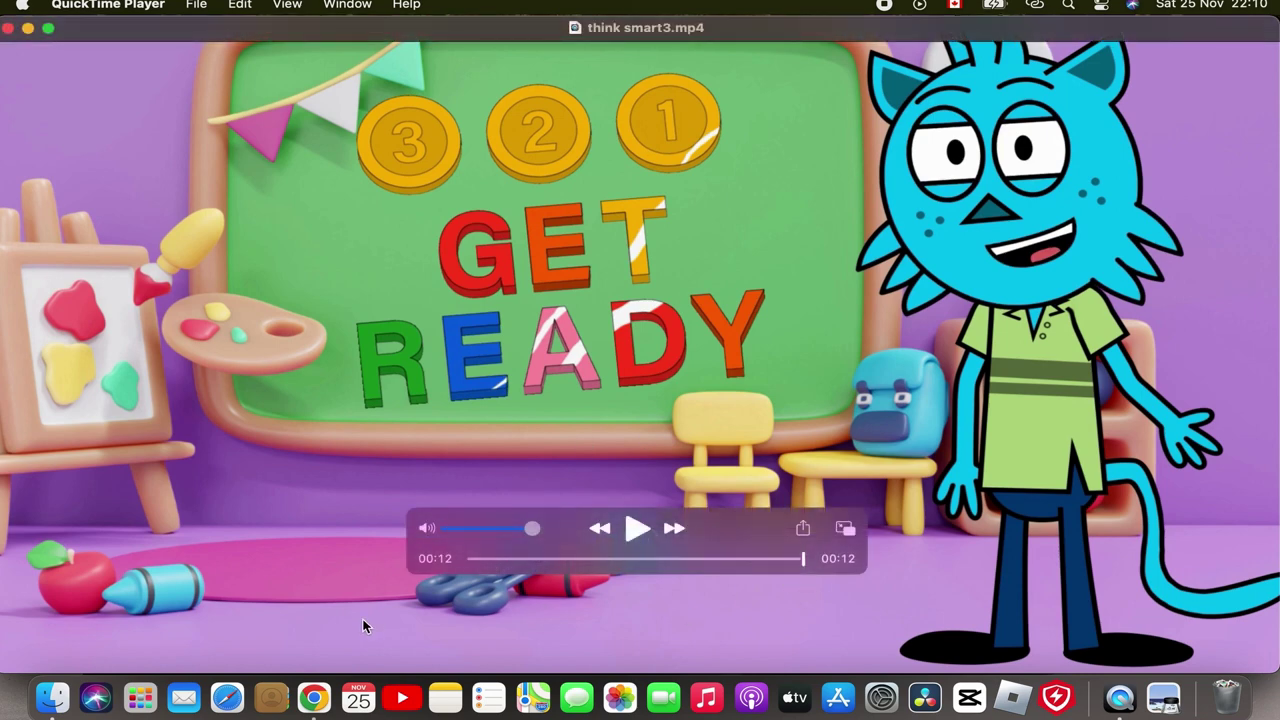
Step: Switch to Chrome and examine the Busy Beavers YouTube channel's subscribers and the view figures of its most popular videos
left_click(315, 688)
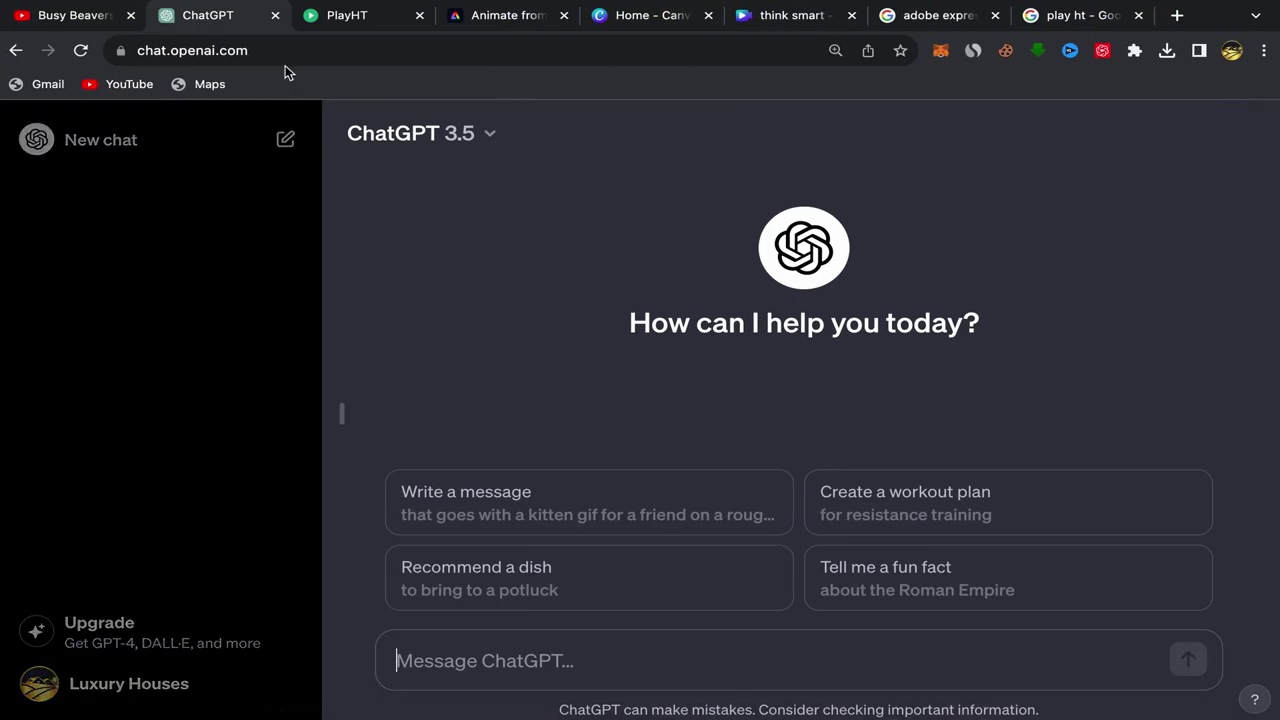
left_click(85, 15)
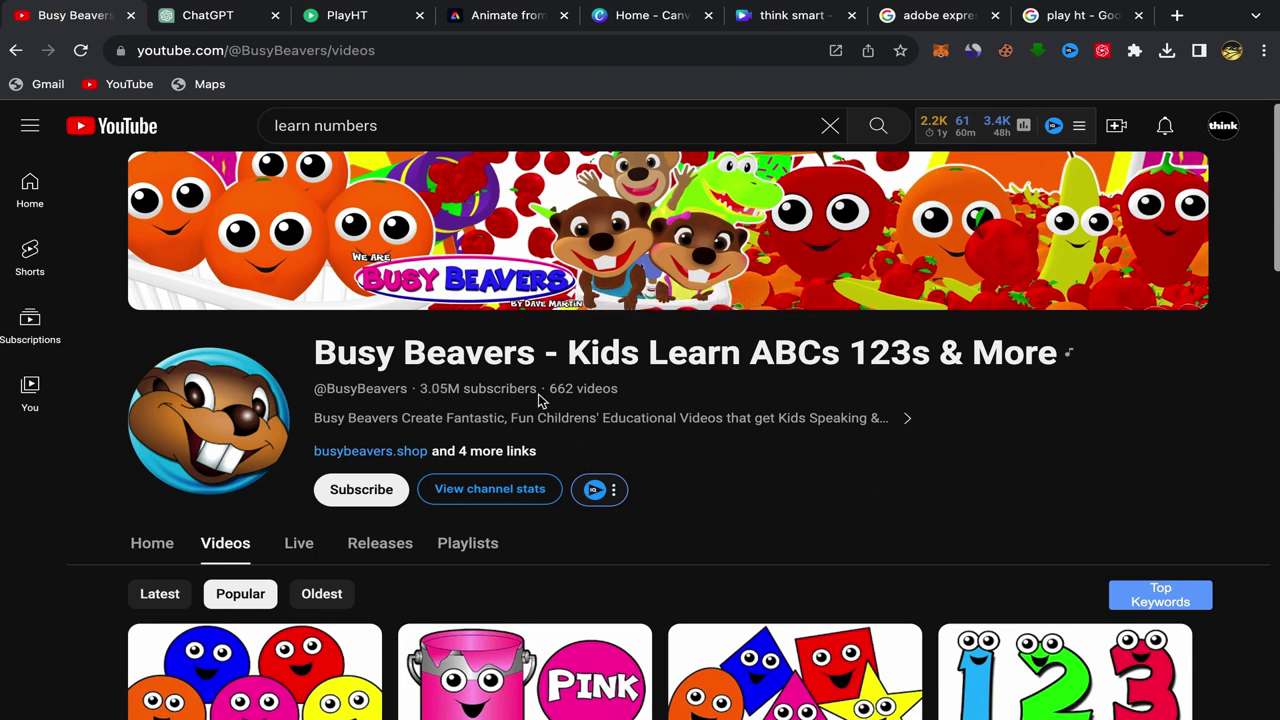
scroll(723, 474, "down", 3)
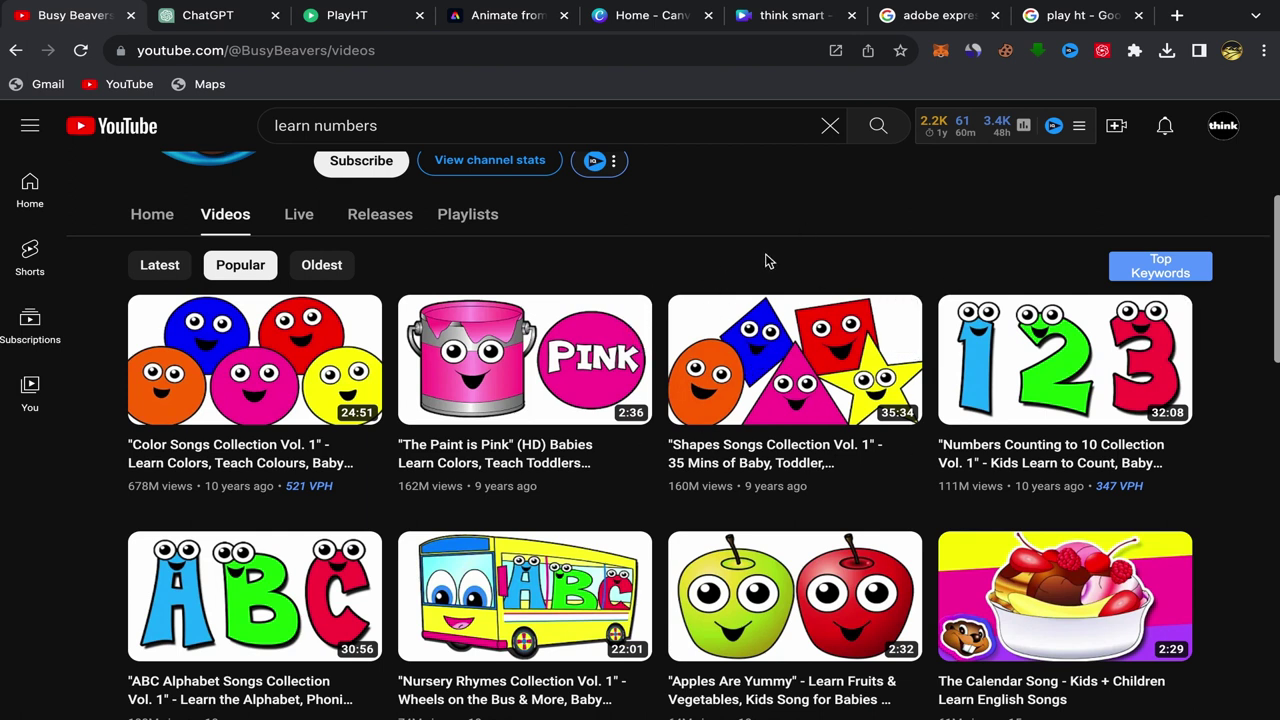
mouse_move(1065, 365)
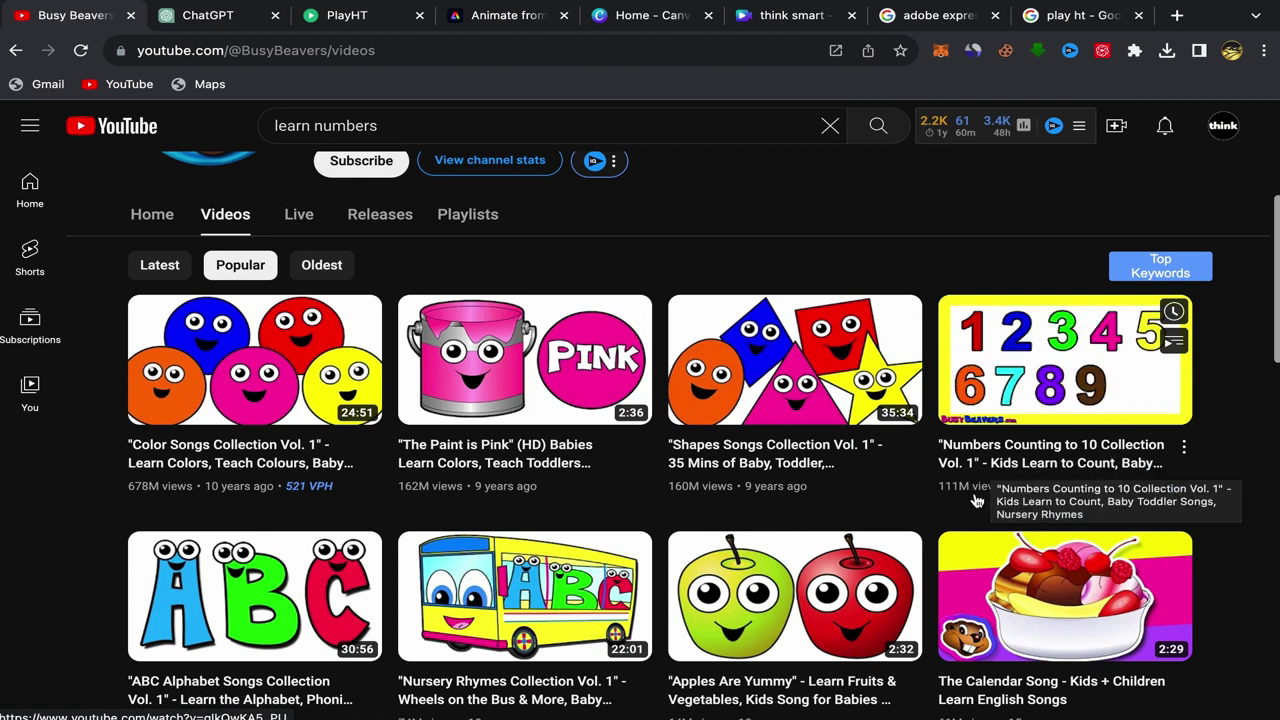
mouse_move(946, 500)
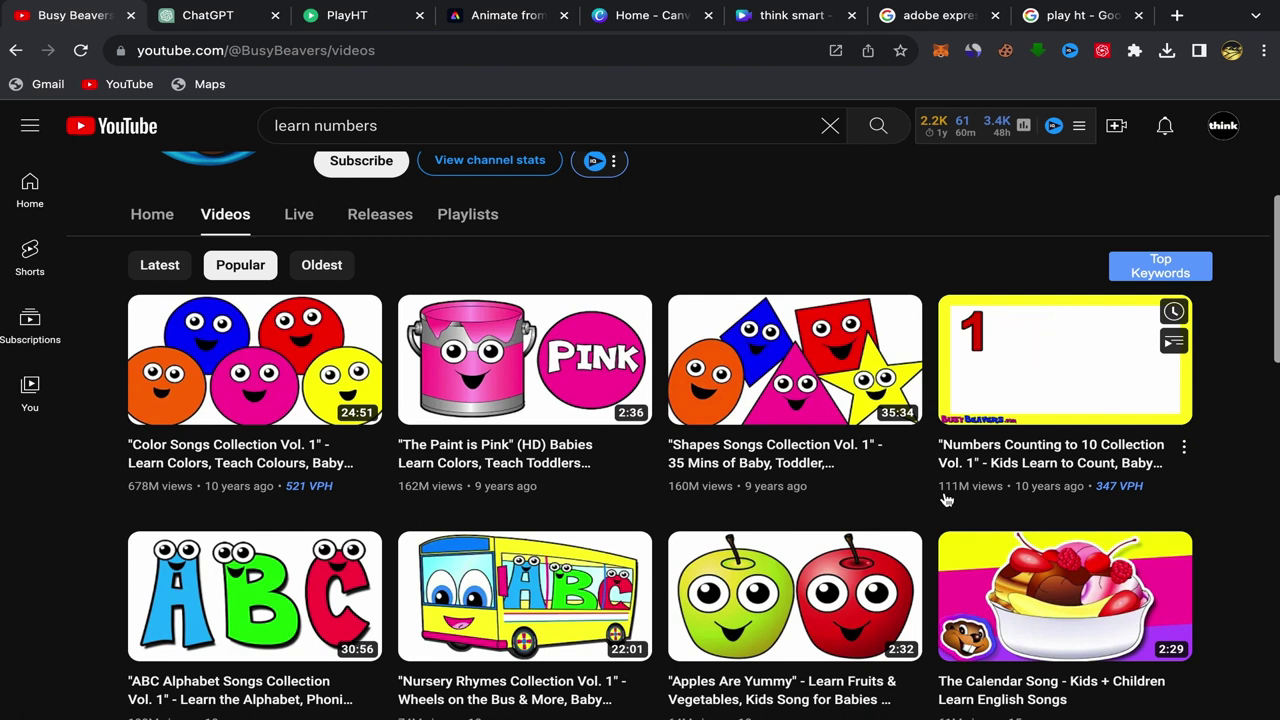
mouse_move(1118, 486)
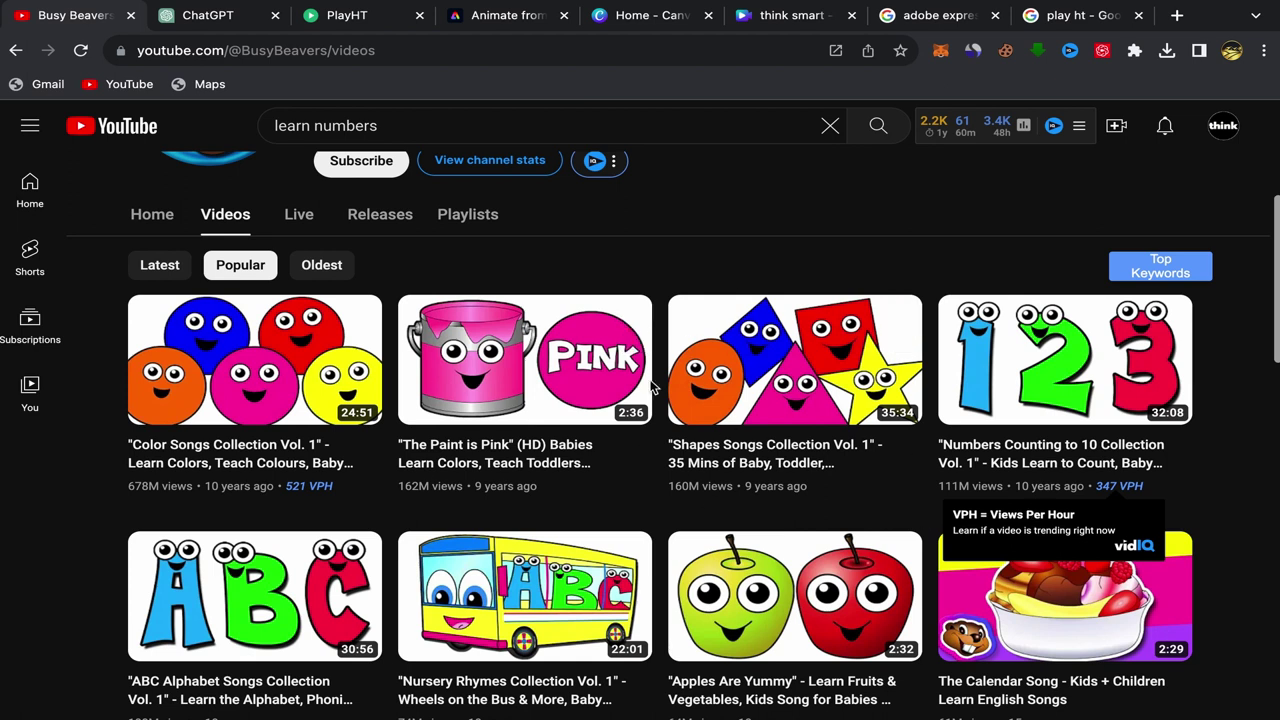
scroll(655, 388, "up", 3)
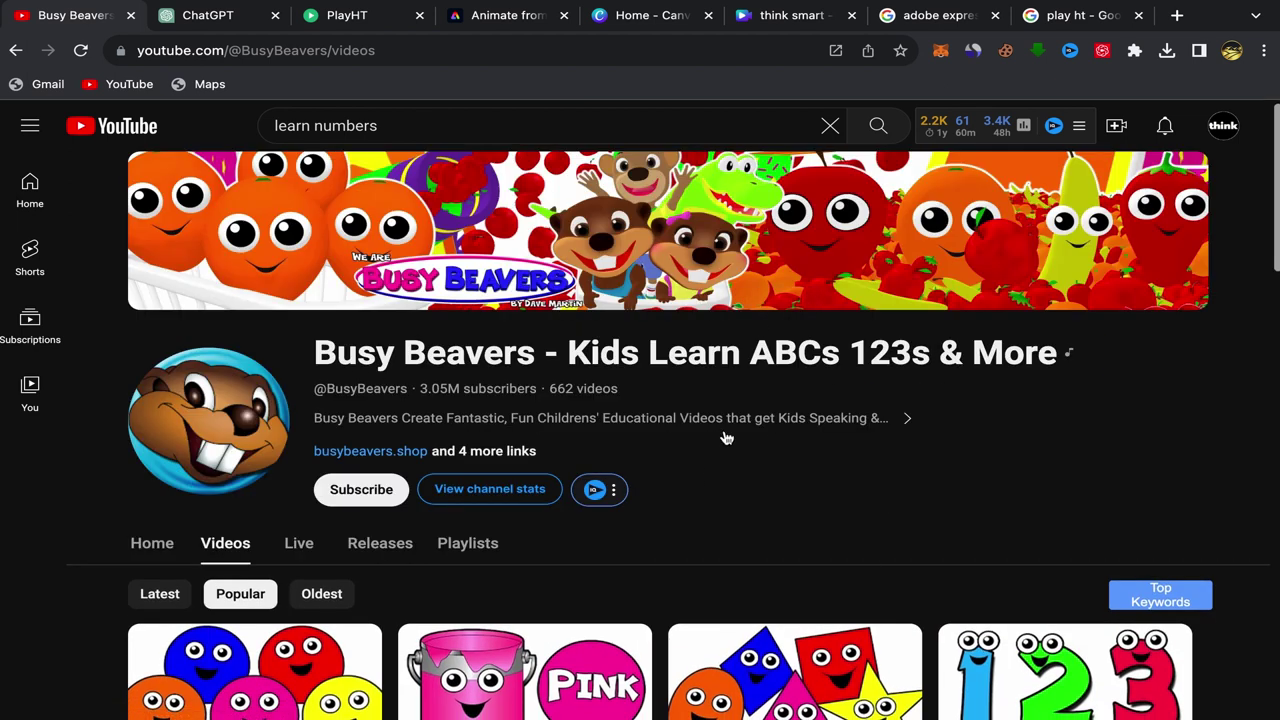
scroll(723, 434, "down", 3)
scroll(704, 290, "up", 3)
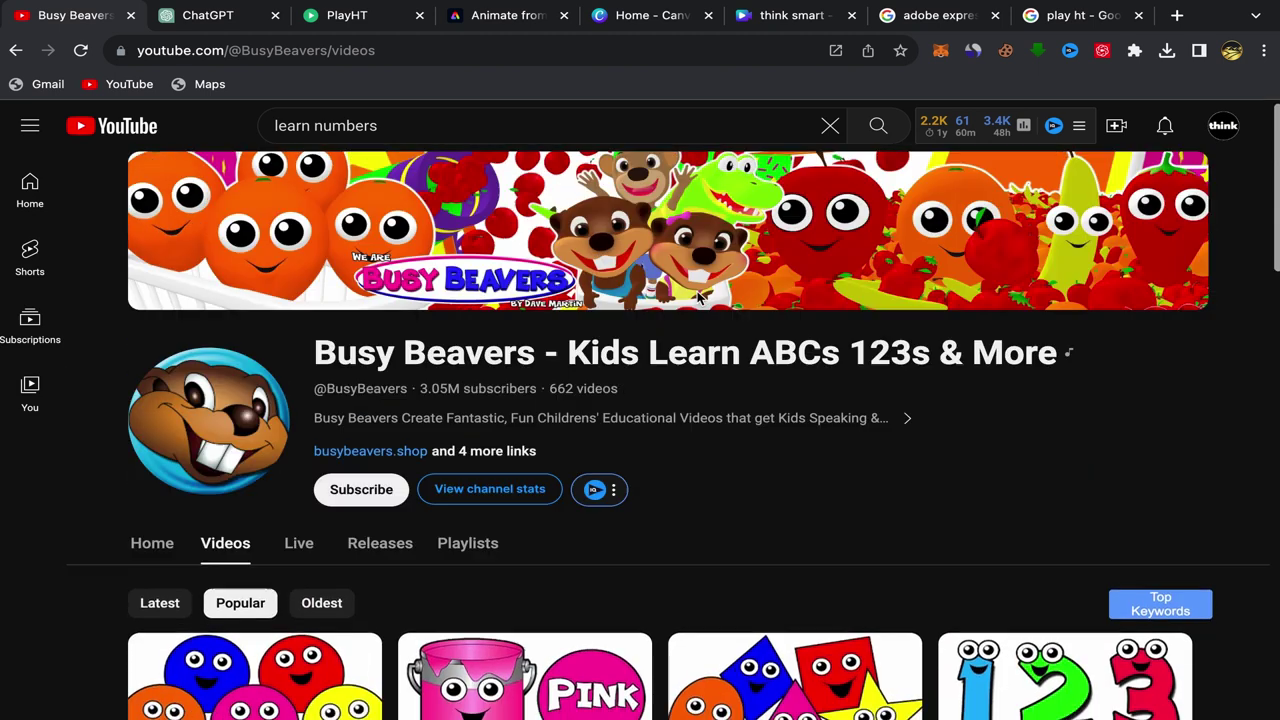
Step: Send ChatGPT the prompt "imagine yourself as a teacher and write an easy and funny youtube script teaching kids to count up to number 5"
left_click(207, 16)
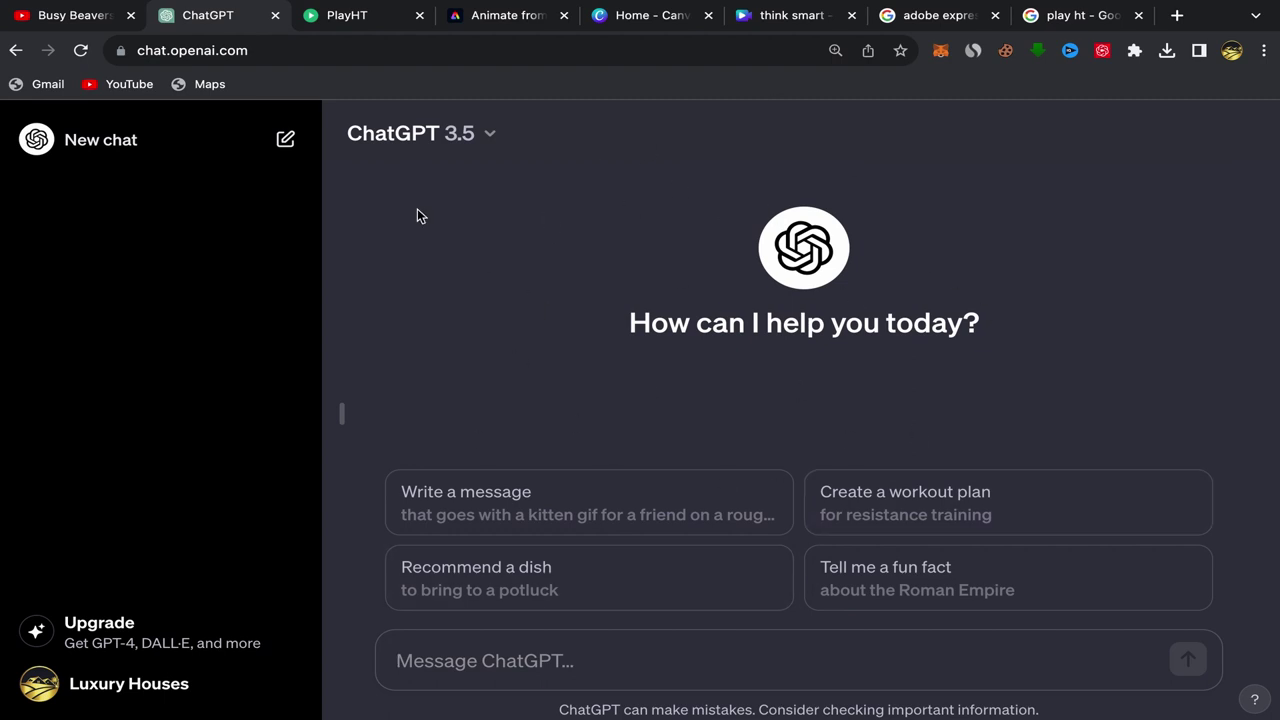
left_click(449, 131)
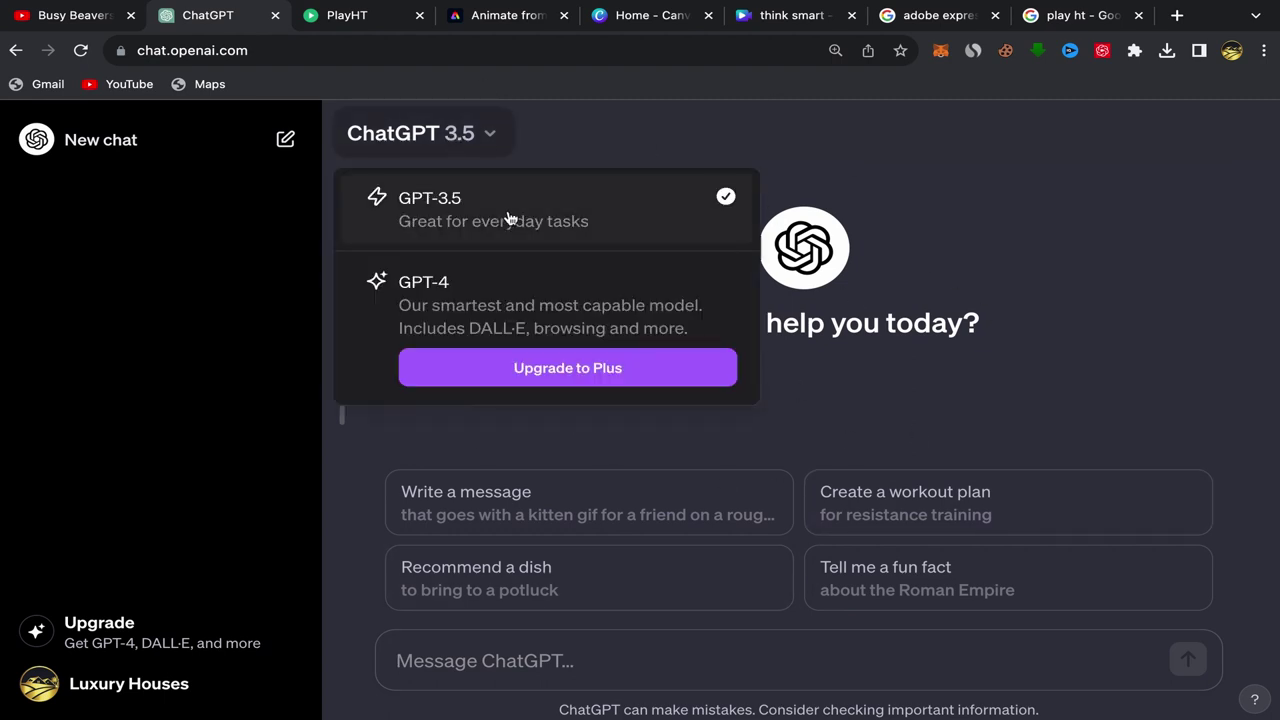
left_click(601, 146)
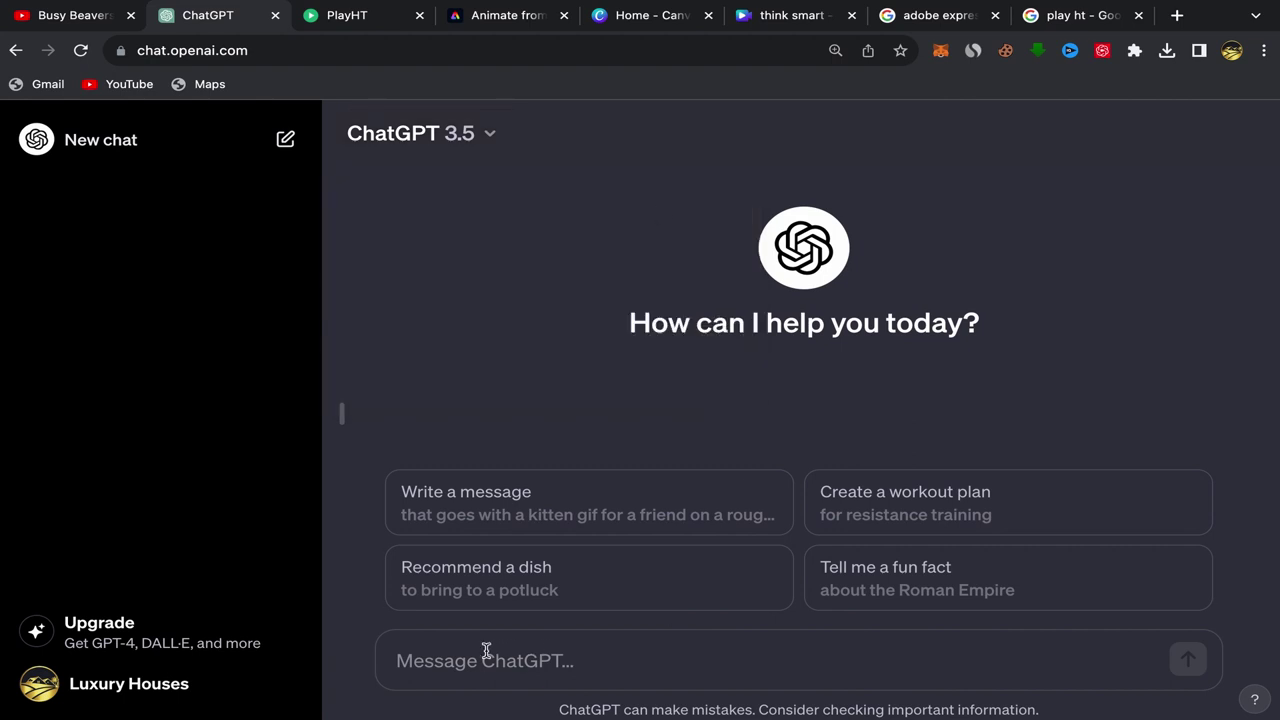
right_click(420, 663)
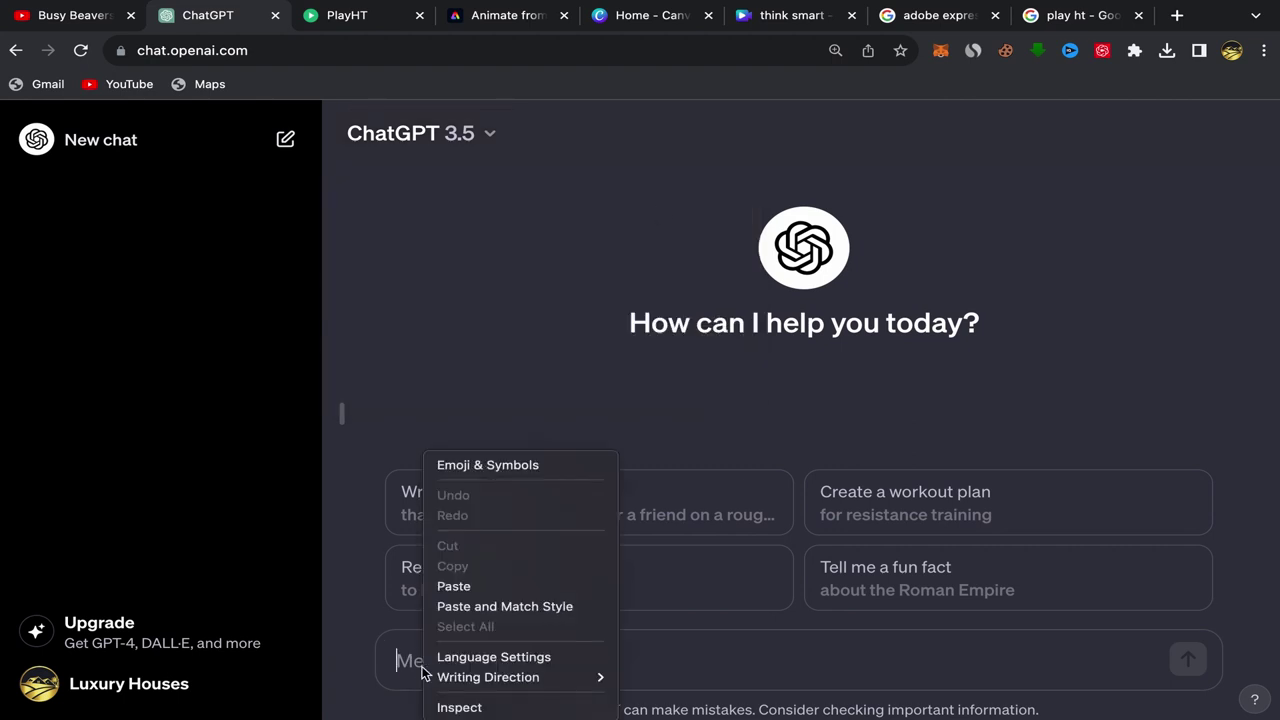
left_click(477, 586)
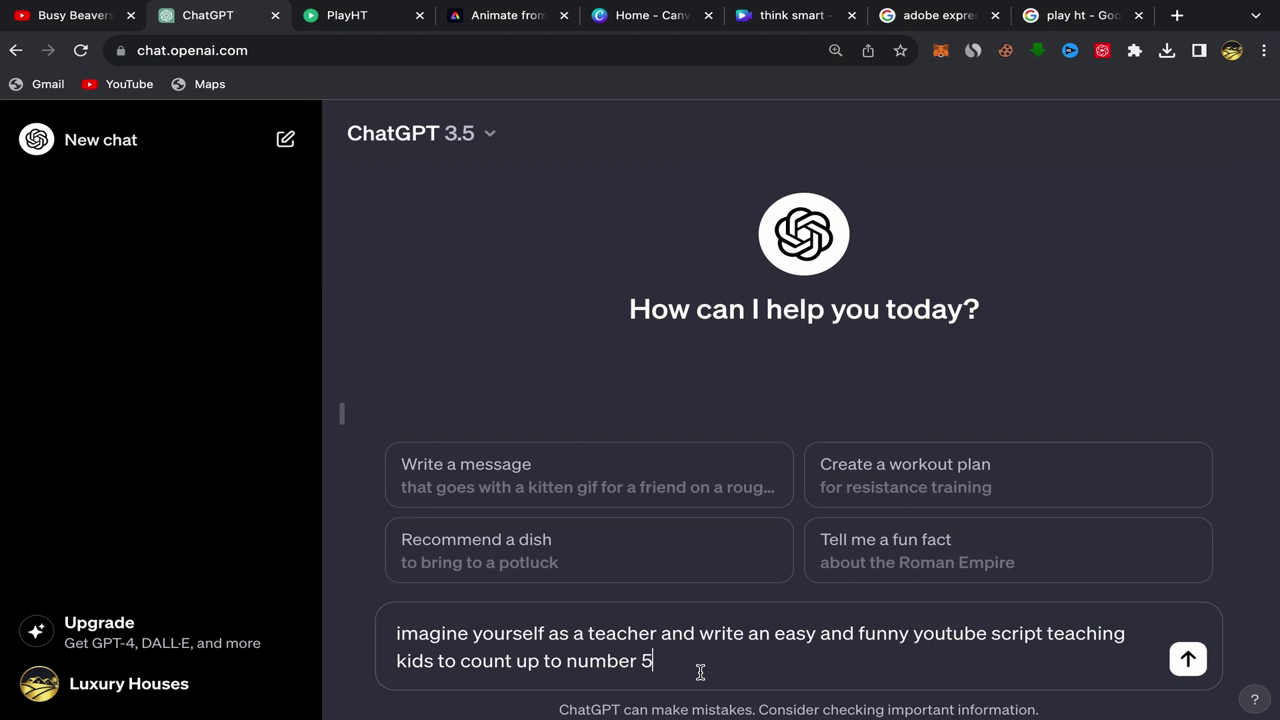
left_click(1188, 659)
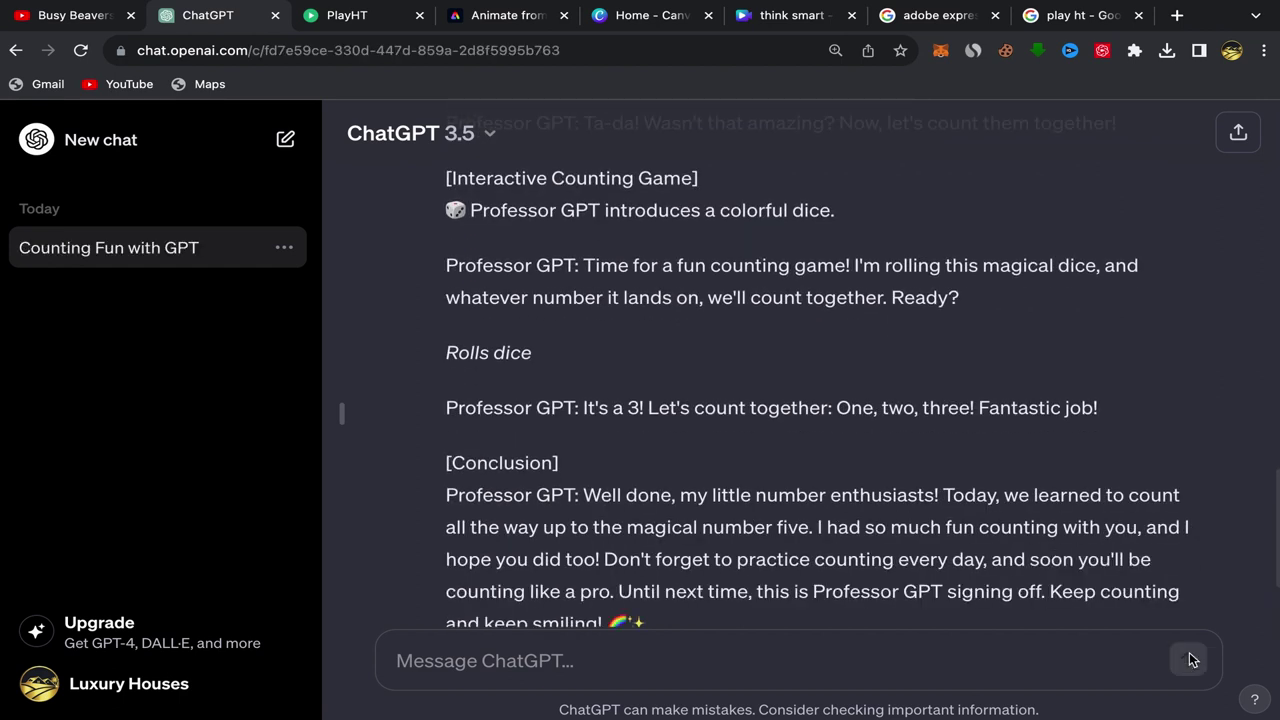
Step: Copy Professor GPT's opening speech from the generated script, from "Hello, future math wizards!" to "Let's get started!"
scroll(942, 434, "up", 20)
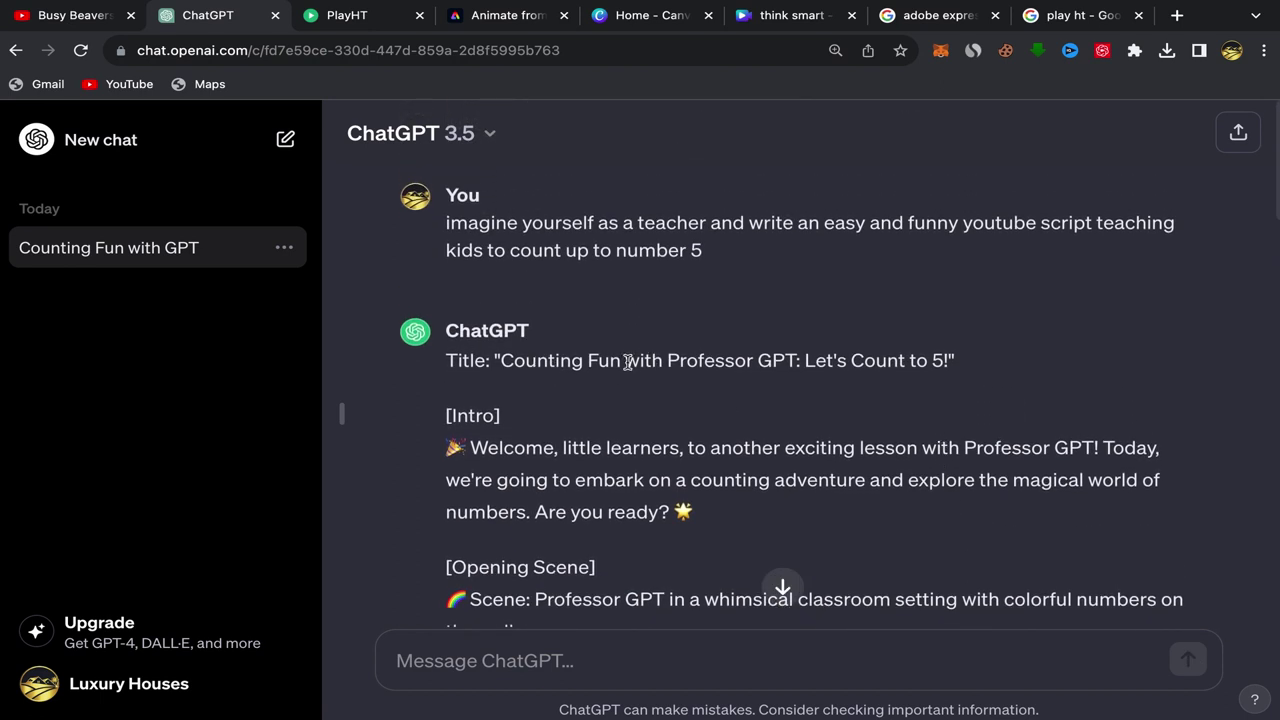
scroll(462, 247, "down", 4)
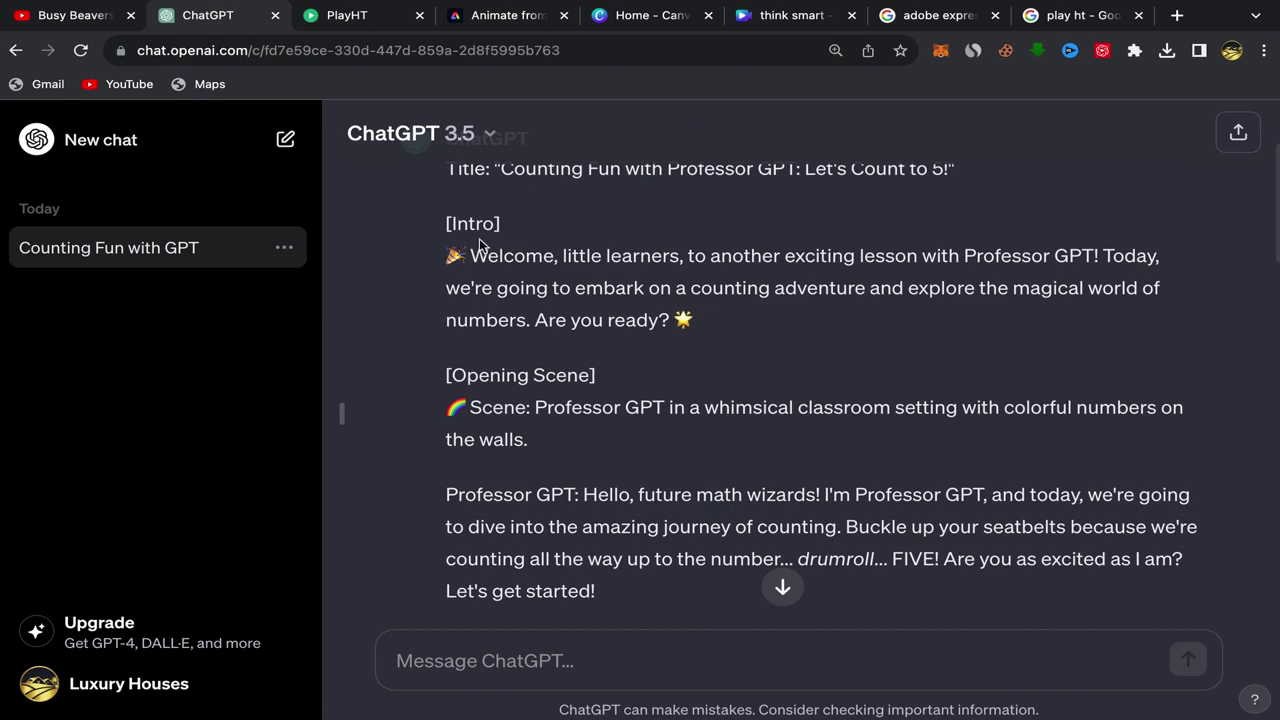
scroll(640, 320, "down", 3)
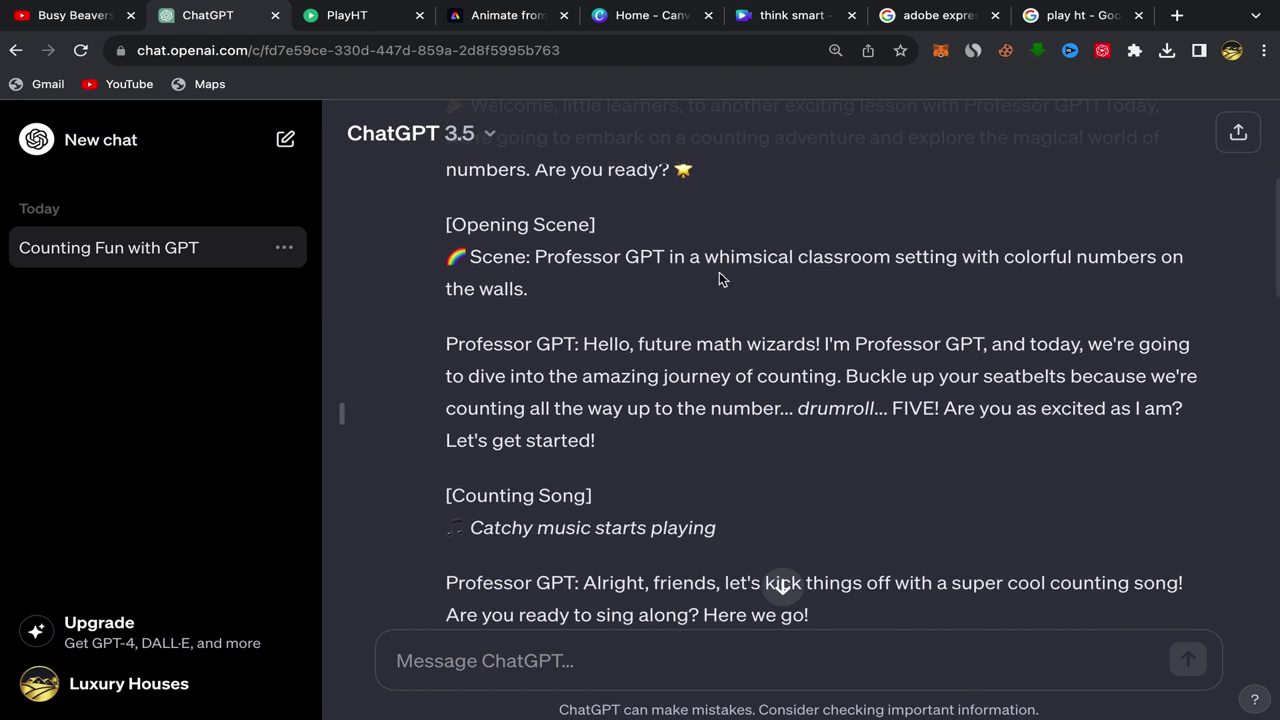
scroll(630, 305, "down", 2)
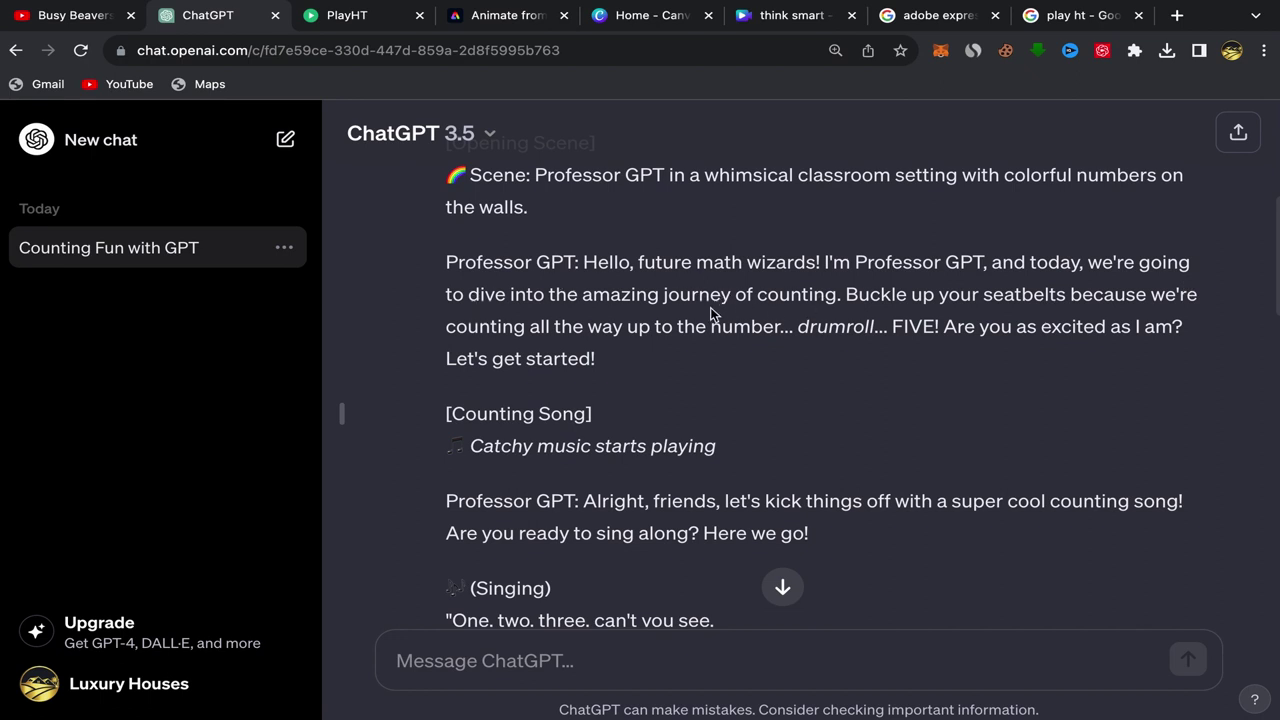
scroll(806, 358, "down", 2)
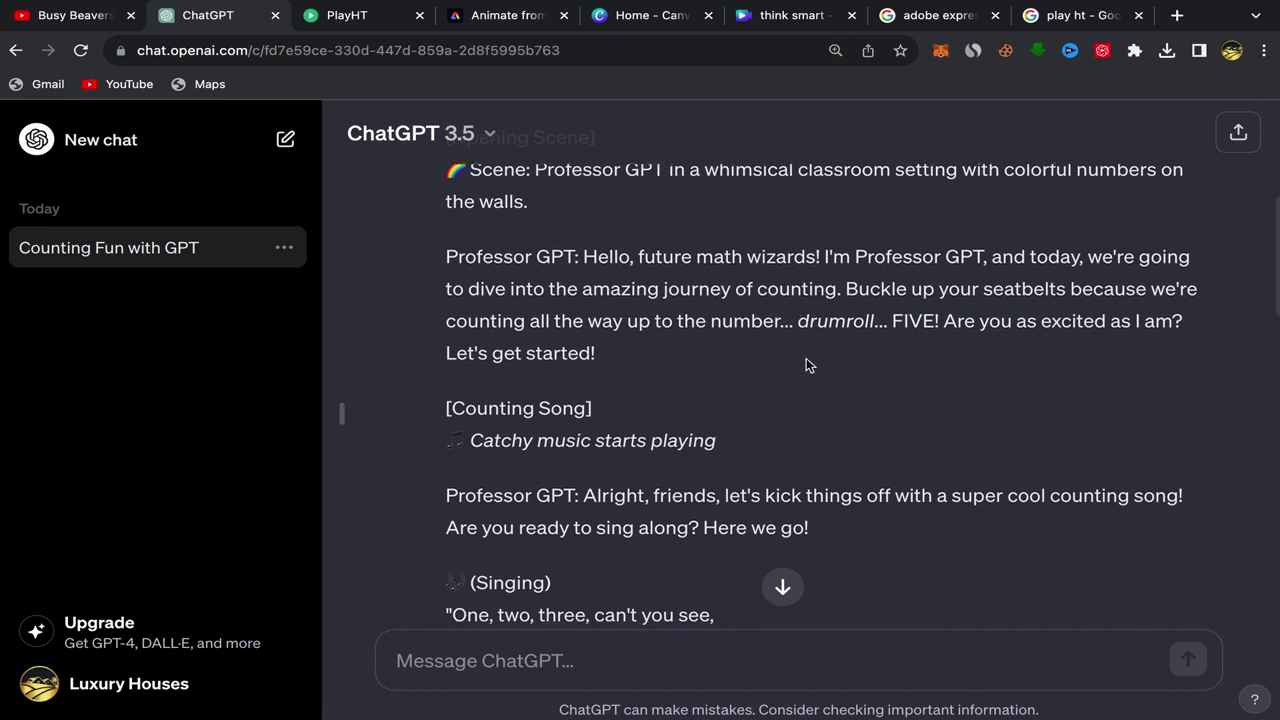
scroll(806, 362, "up", 1)
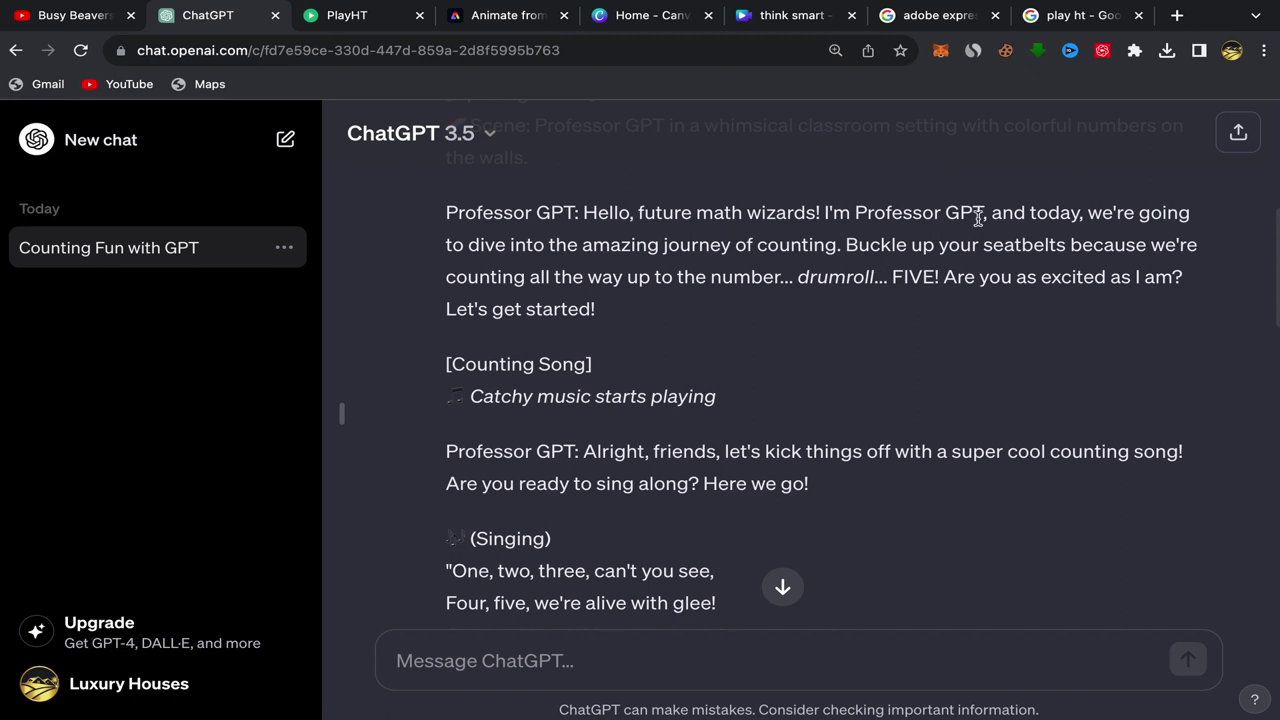
scroll(692, 236, "up", 1)
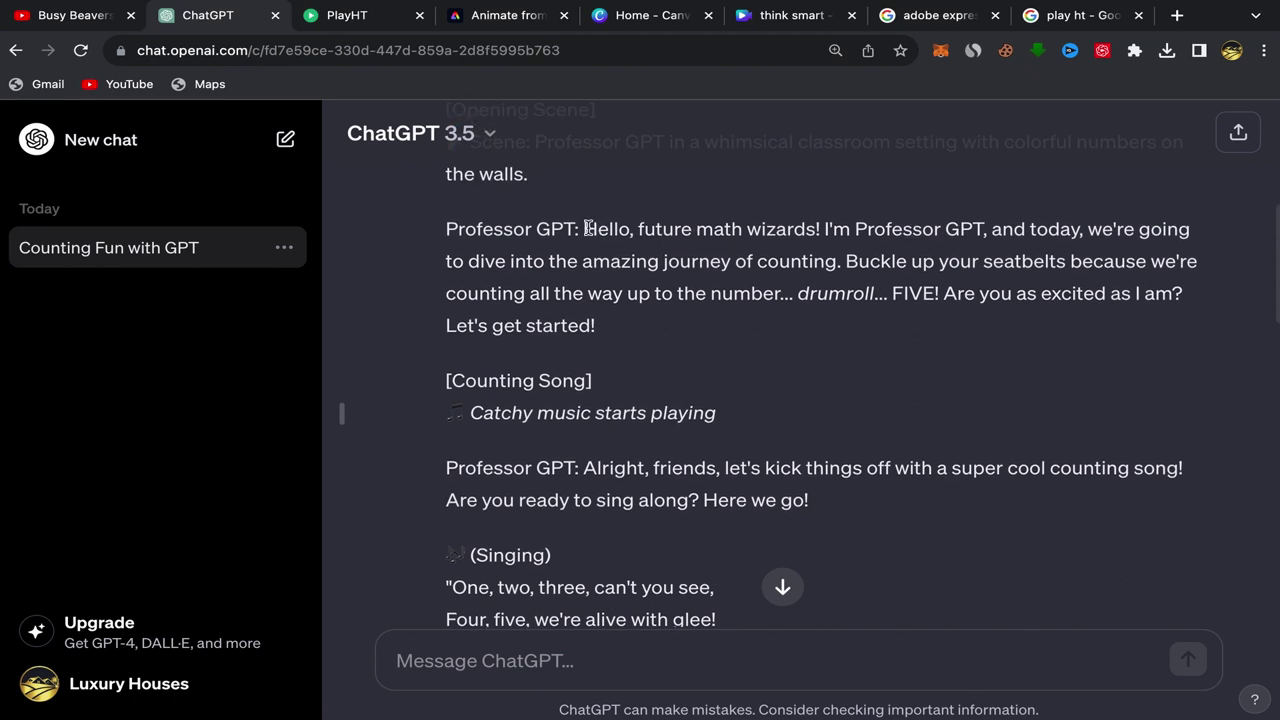
left_click_drag(586, 228, 769, 316)
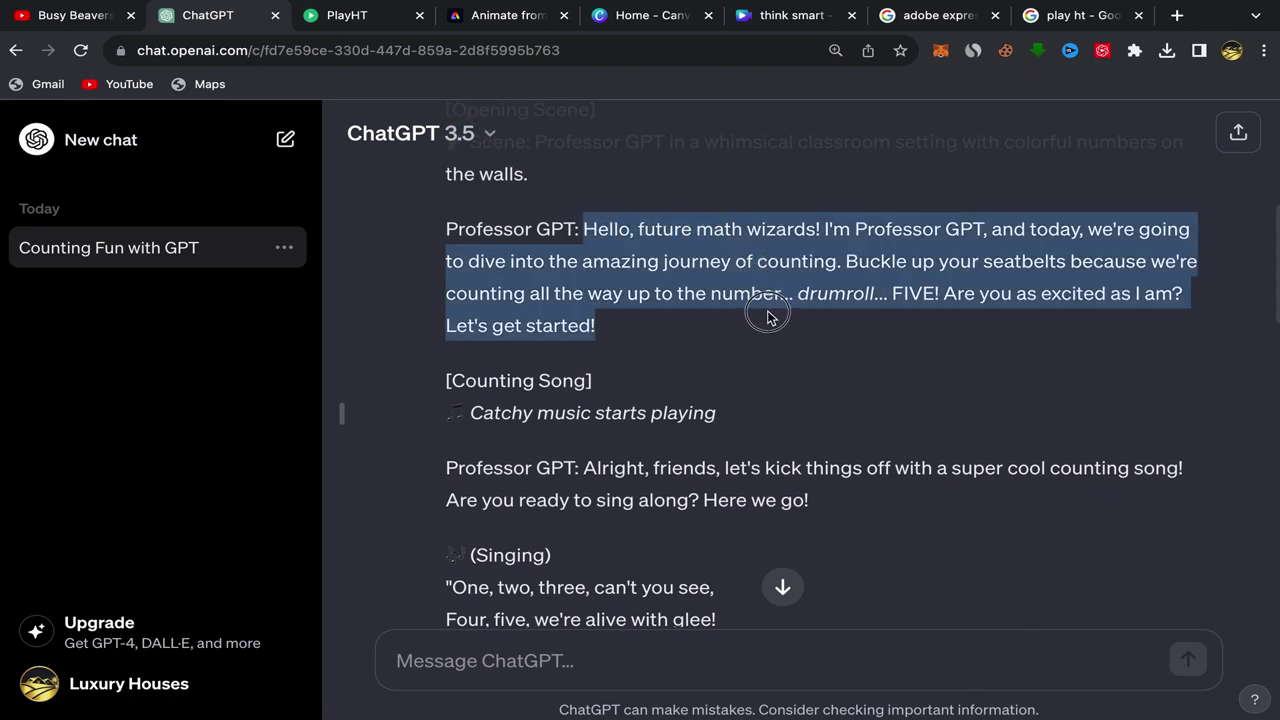
right_click(637, 289)
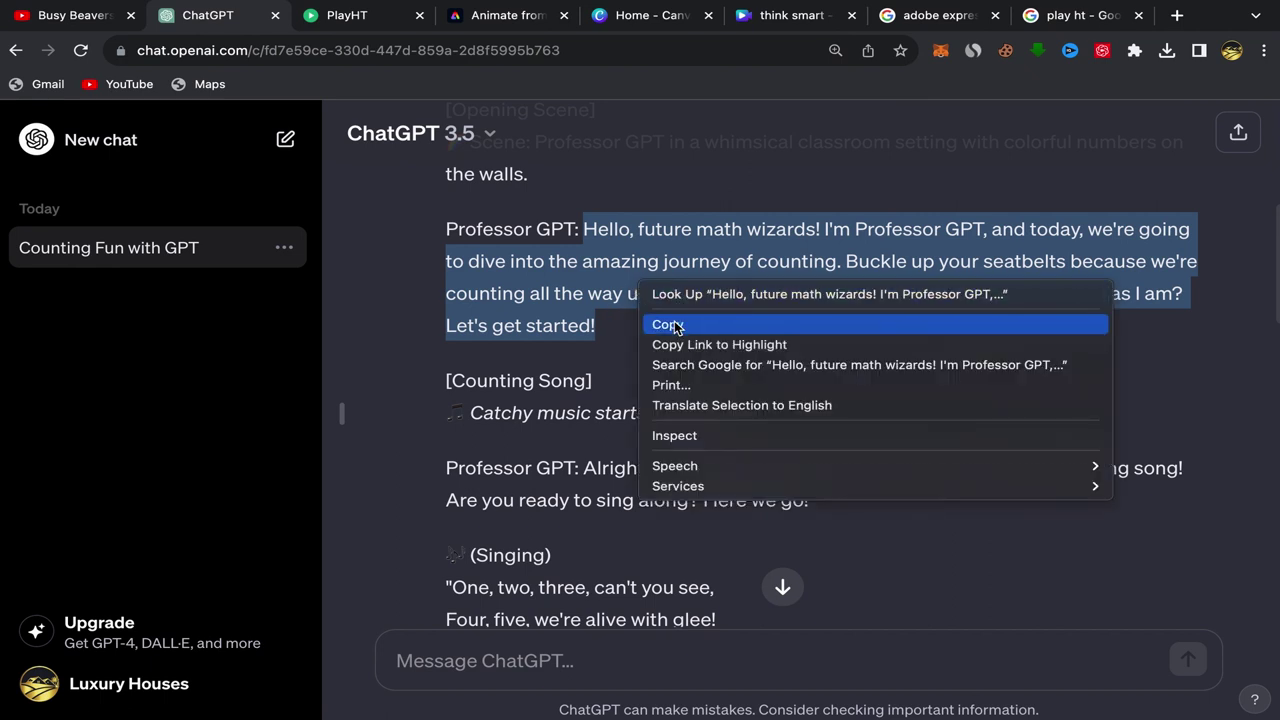
left_click(676, 326)
Step: Skim the rest of the script and switch to the open PlayHT studio file
scroll(674, 326, "down", 5)
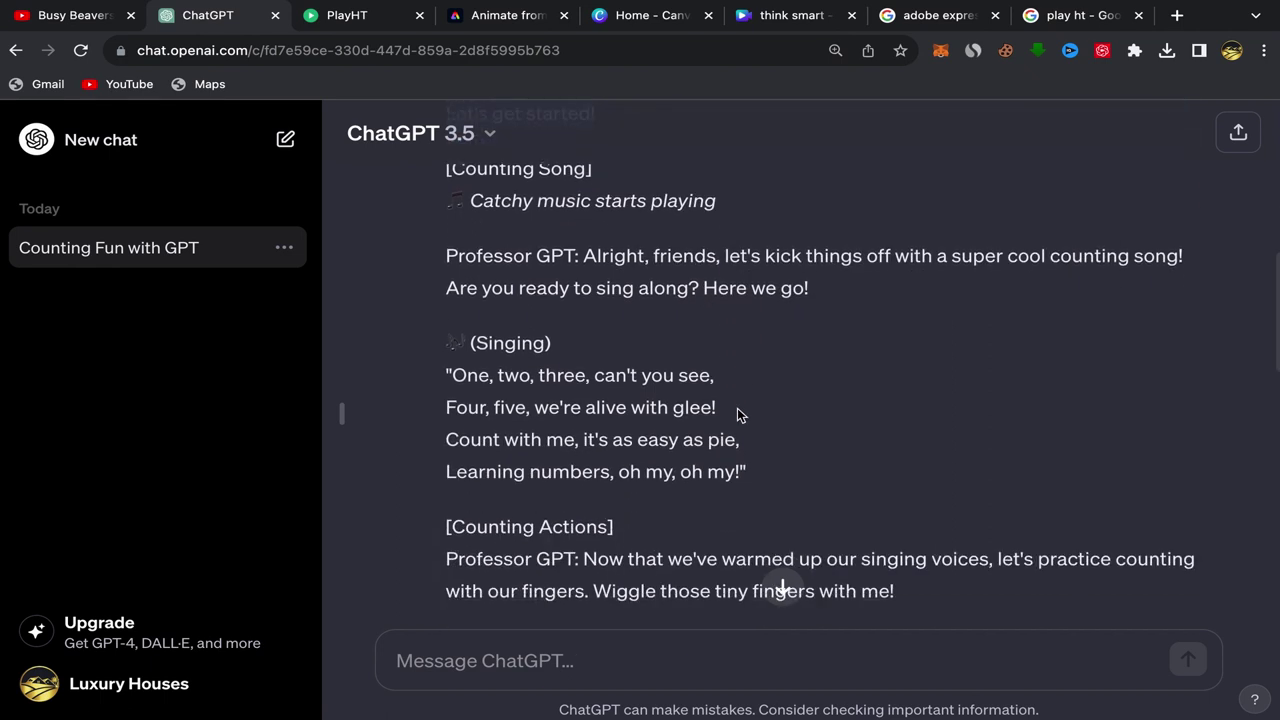
scroll(737, 408, "down", 3)
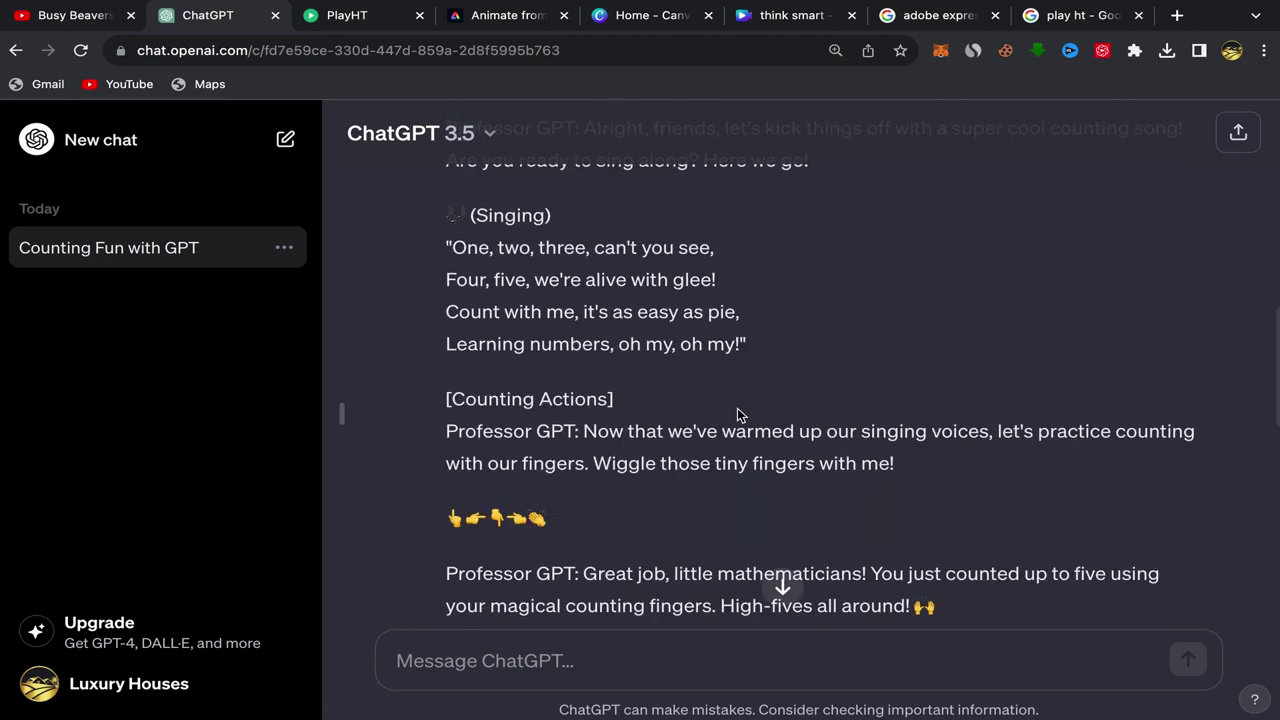
scroll(737, 408, "up", 10)
scroll(764, 462, "down", 3)
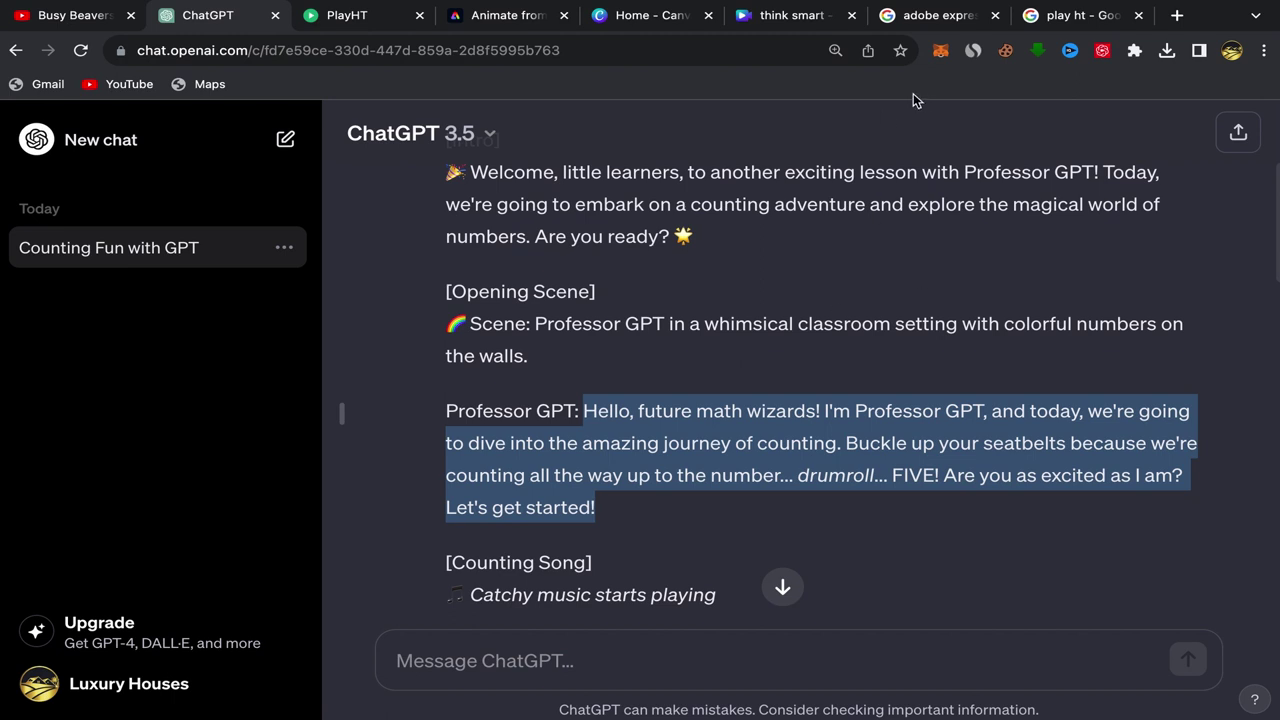
left_click(1077, 14)
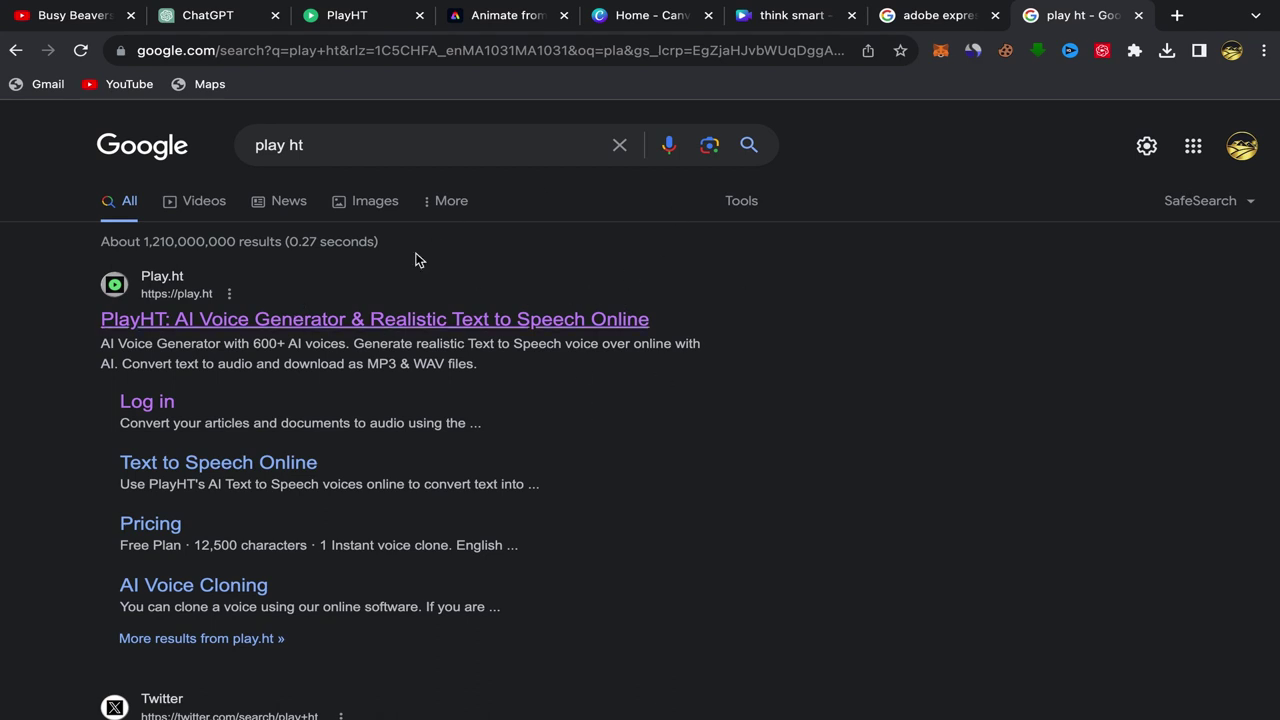
left_click(347, 33)
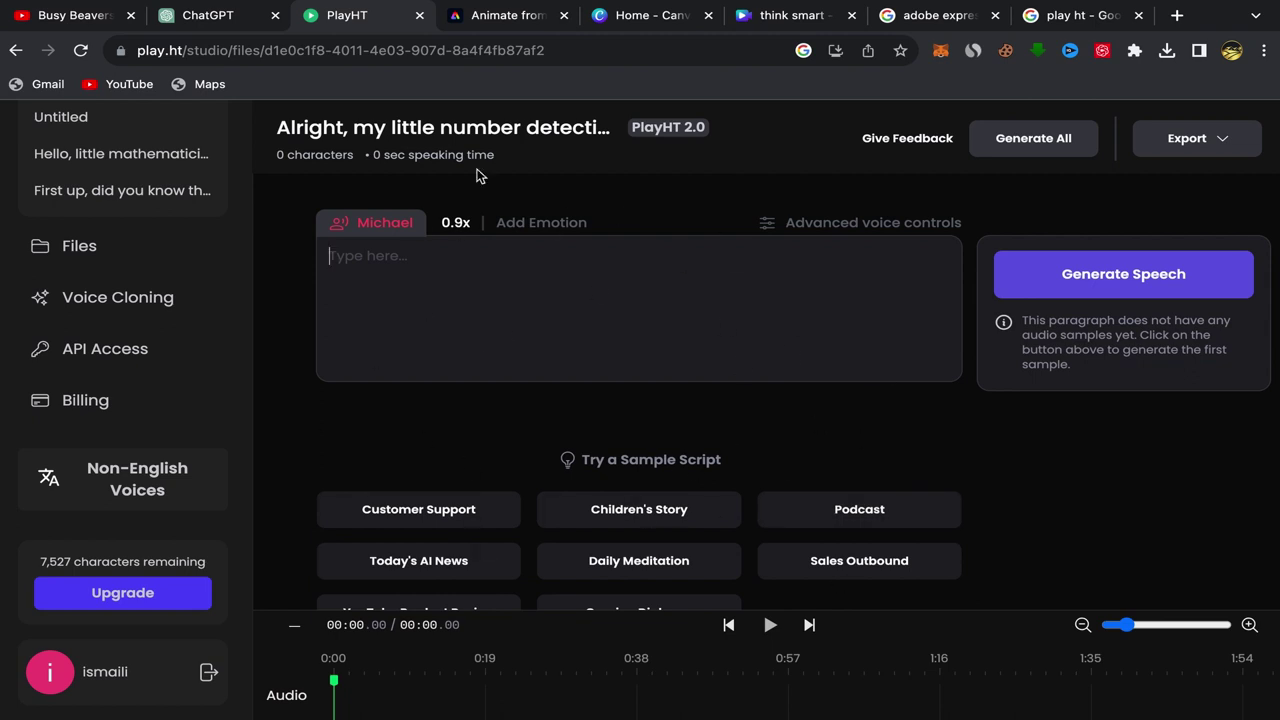
Step: Browse the list of pre-made voices and confirm Michael at 0.9x speed as the paragraph's voice
left_click(378, 220)
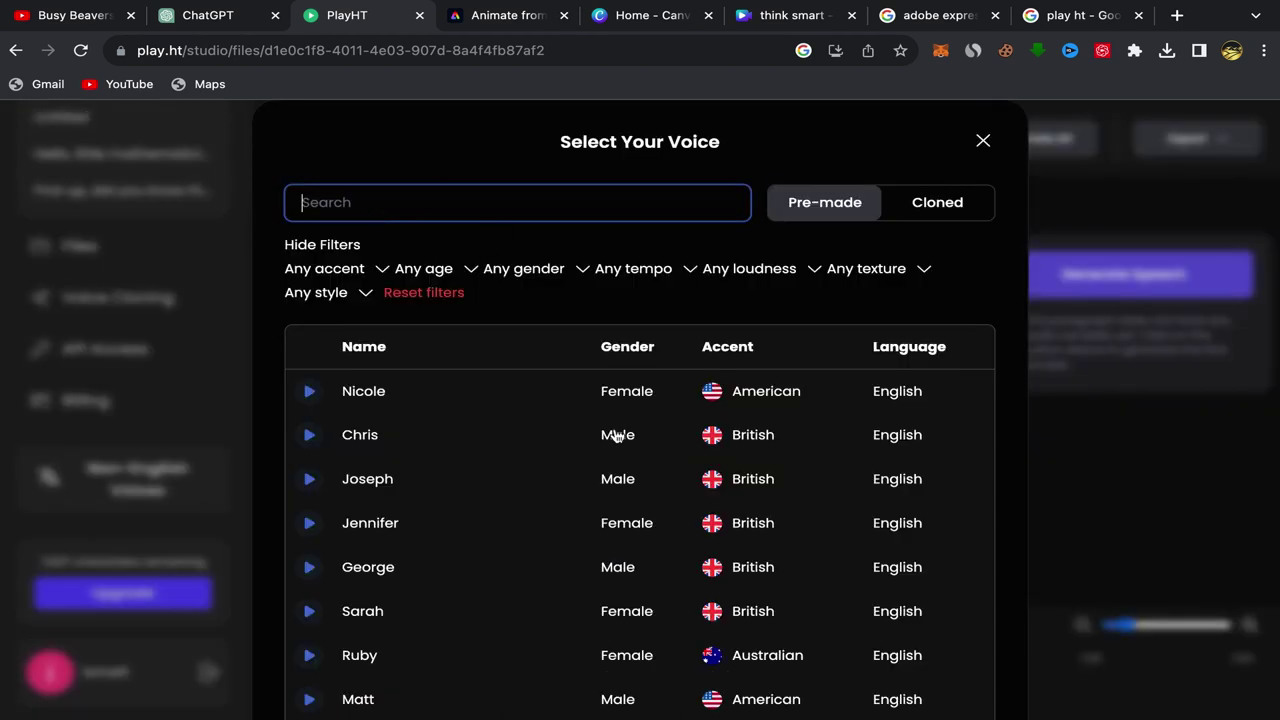
scroll(560, 502, "down", 3)
scroll(580, 520, "up", 5)
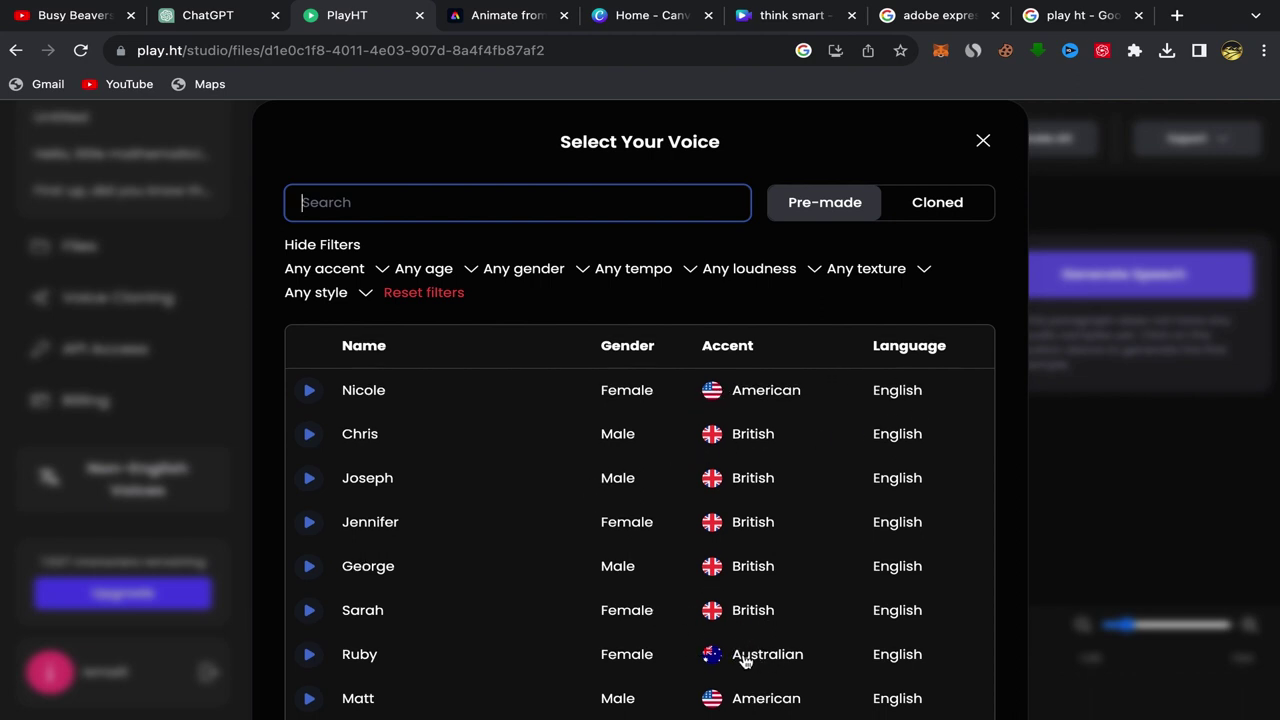
scroll(736, 655, "down", 5)
scroll(654, 557, "up", 5)
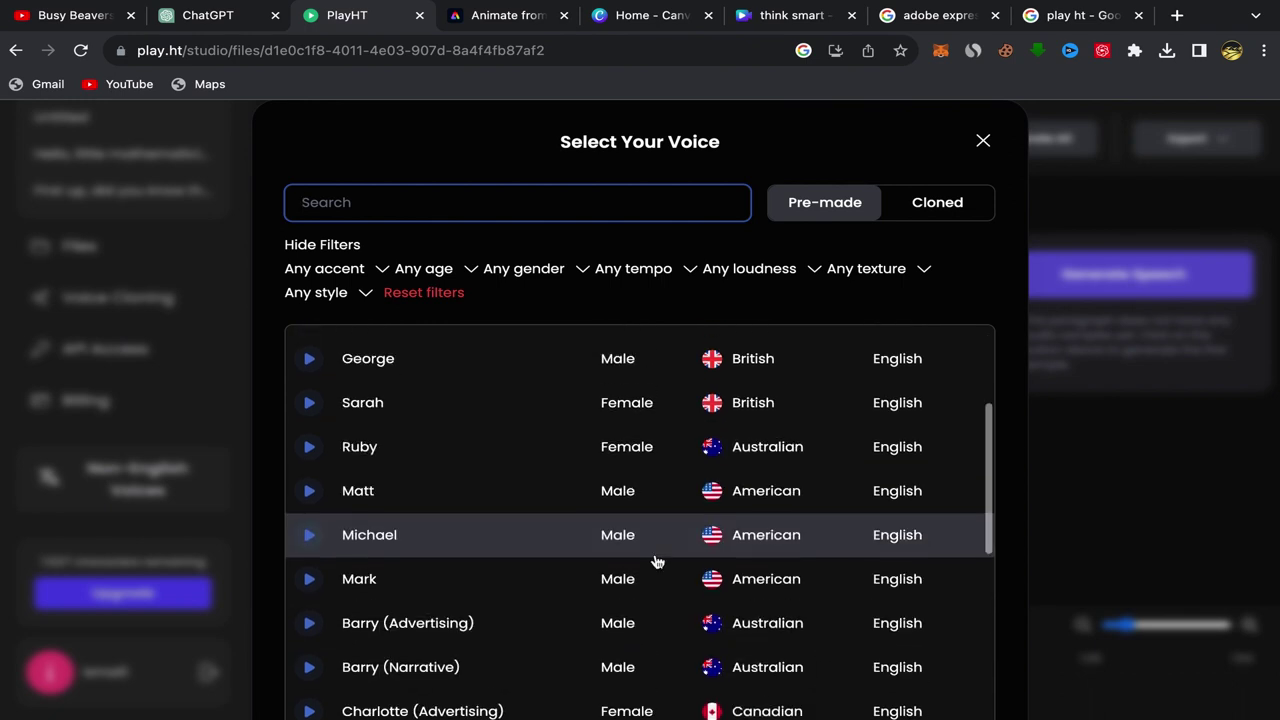
scroll(654, 560, "down", 5)
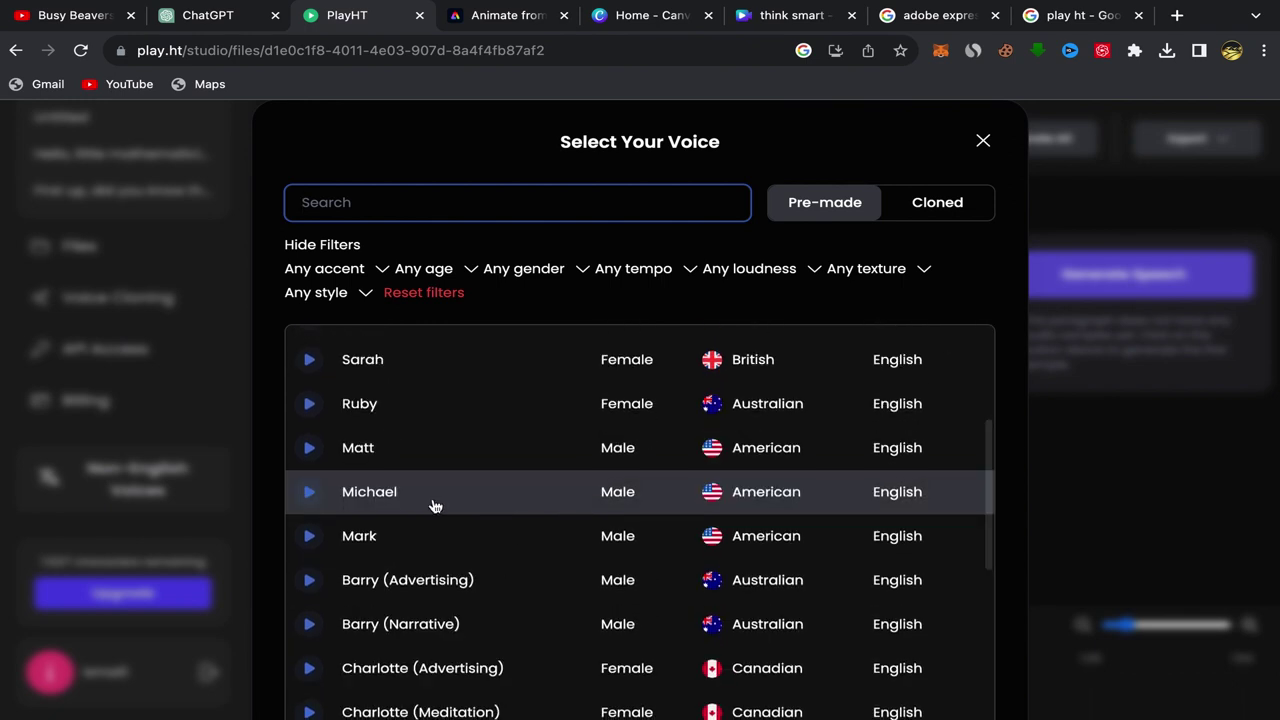
scroll(740, 572, "down", 10)
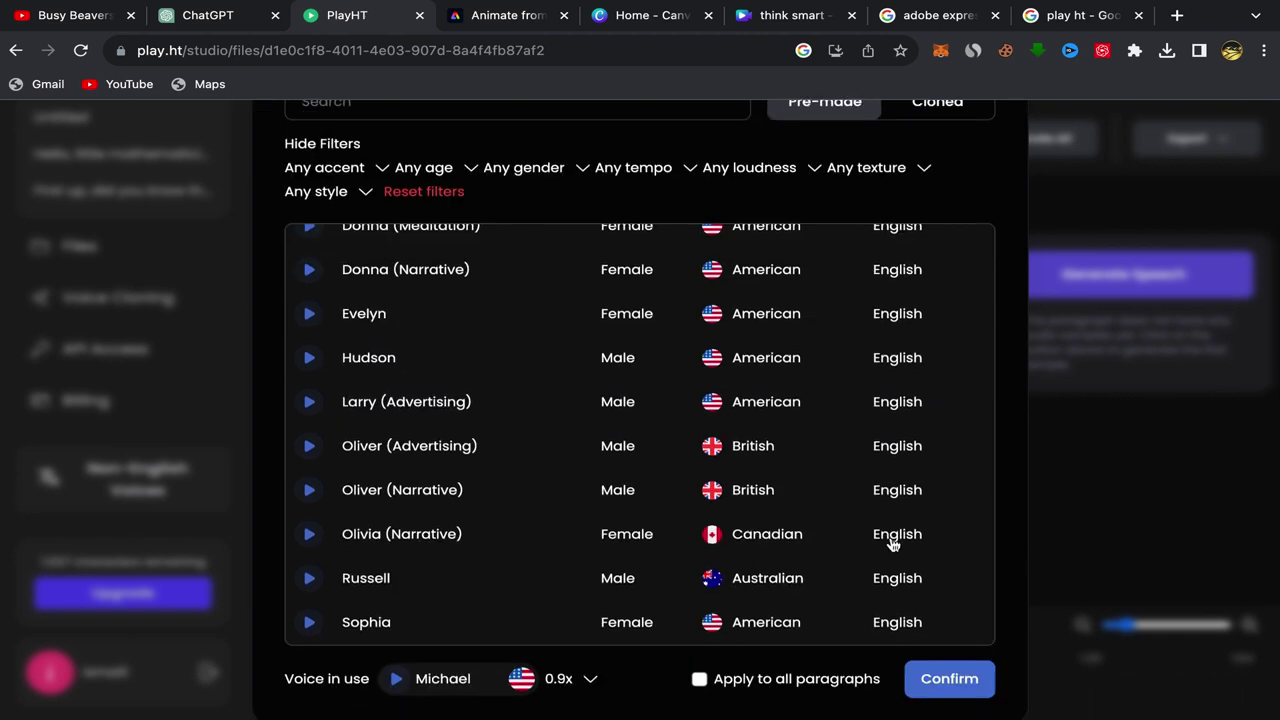
left_click(949, 679)
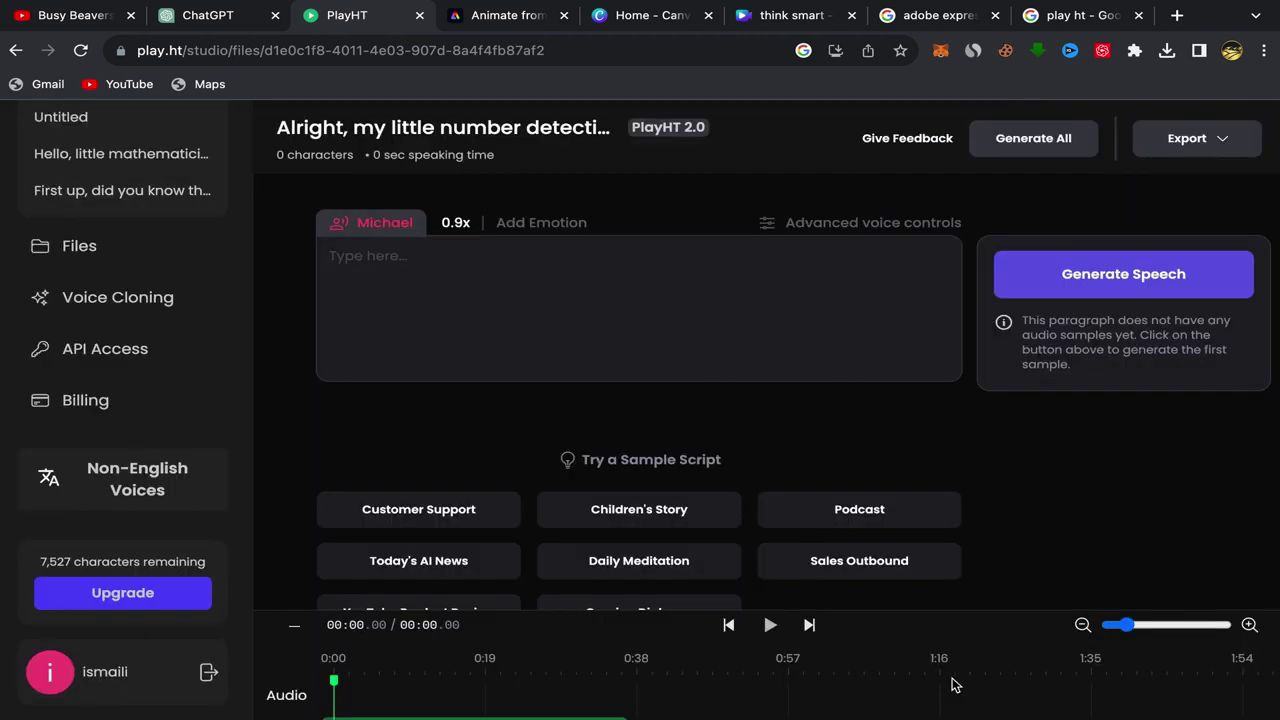
Step: Paste the copied opening speech into the empty paragraph and rename Professor GPT as "Professor think smart"
right_click(336, 255)
left_click(369, 385)
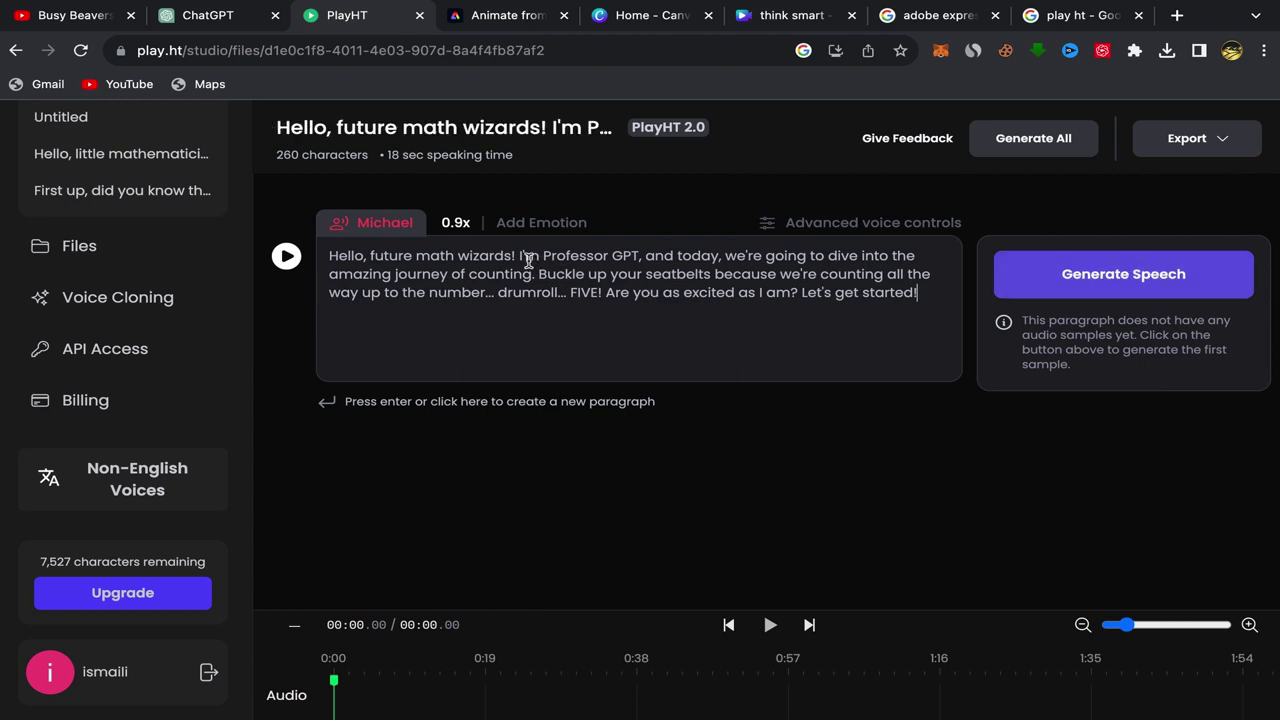
left_click(640, 256)
key("BackSpace")
key("BackSpace")
key("BackSpace")
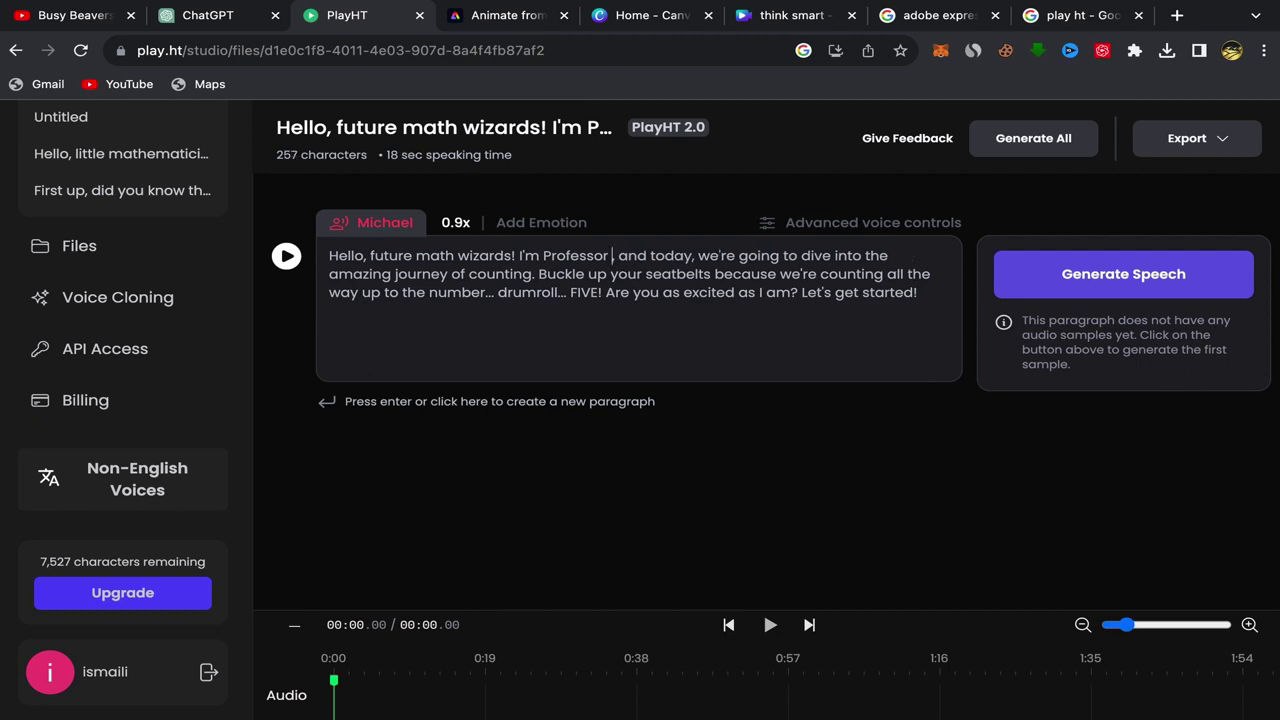
type("think ")
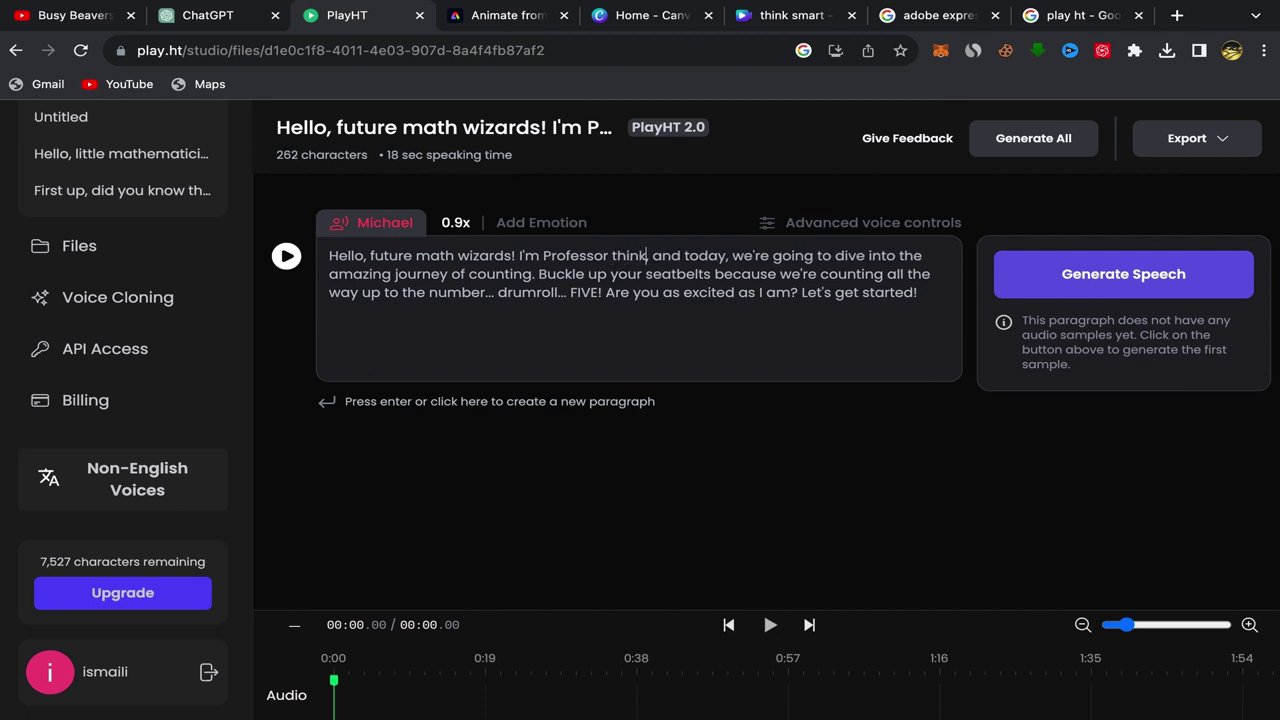
type("smart")
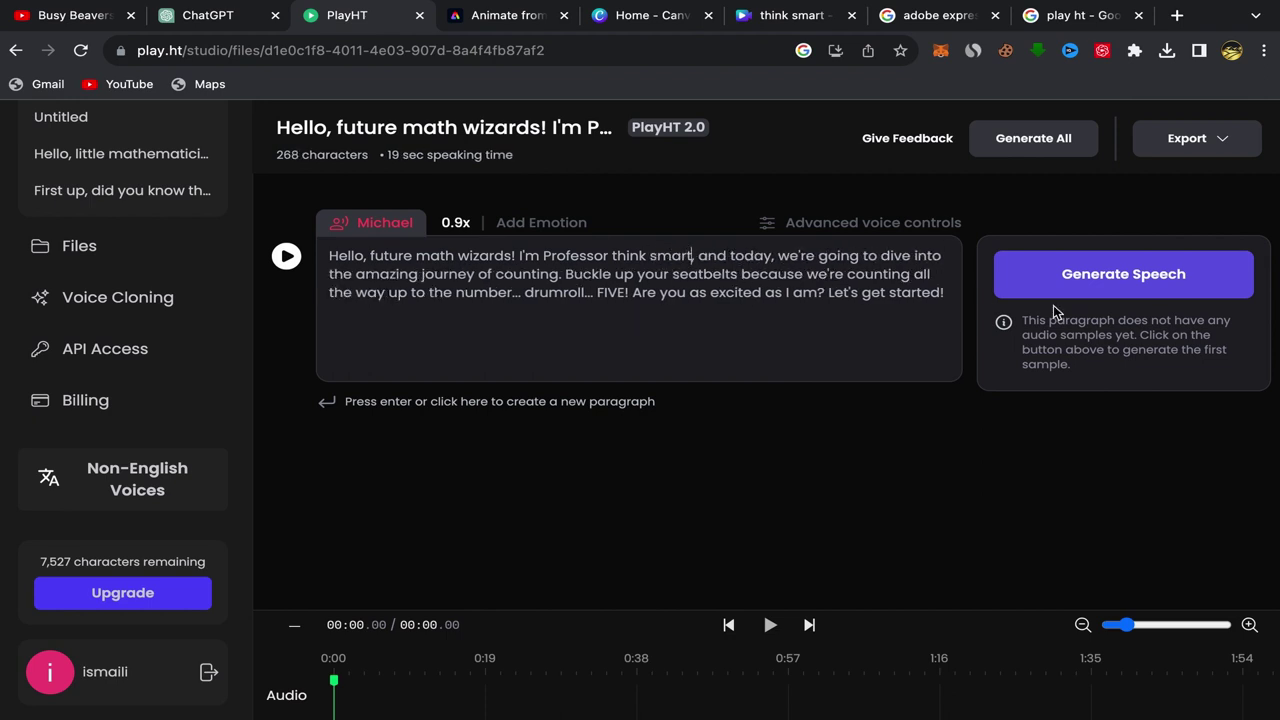
Step: Generate speech for the opening paragraph and download the sample after listening to it
left_click(1144, 277)
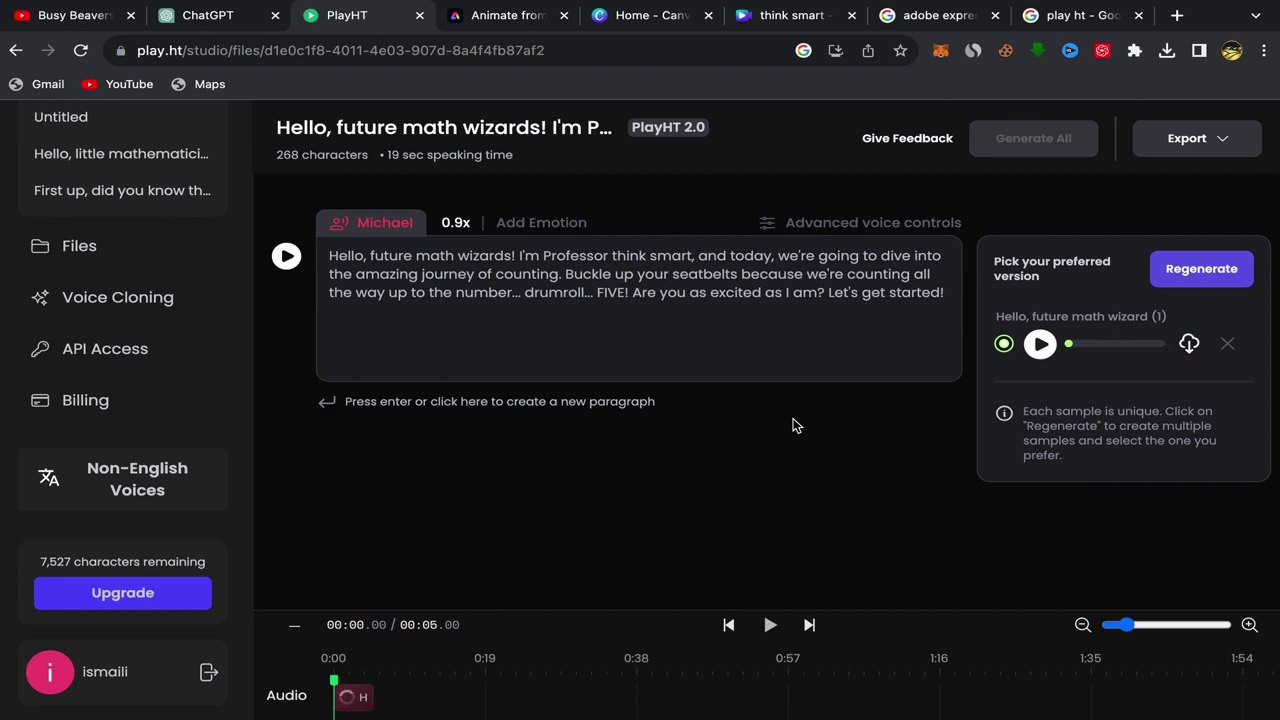
left_click(1040, 345)
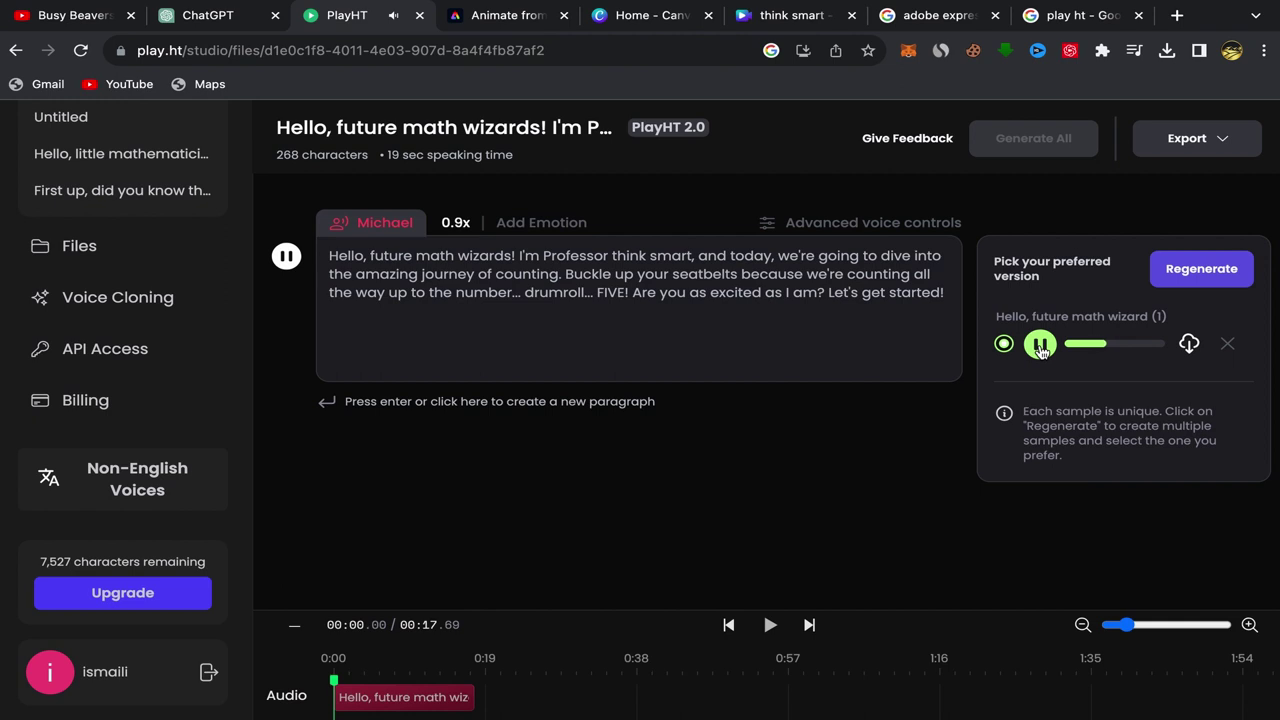
left_click(1040, 345)
left_click(1040, 345)
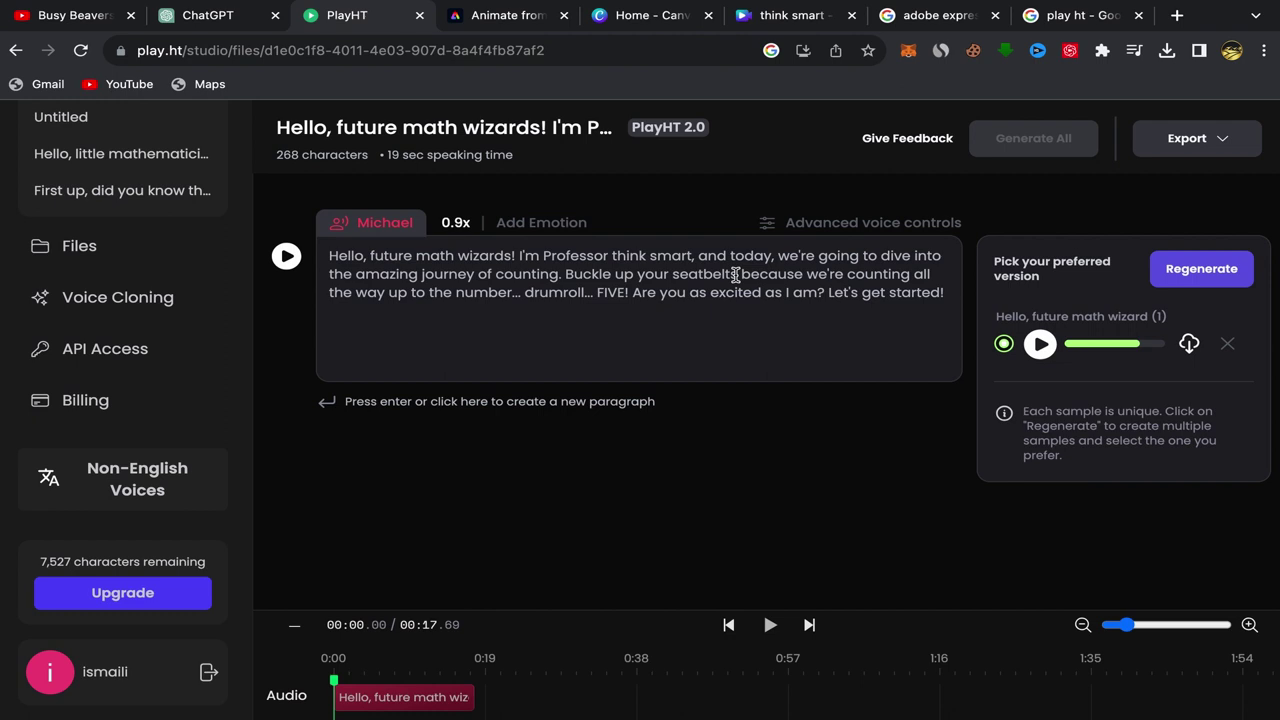
left_click(1187, 345)
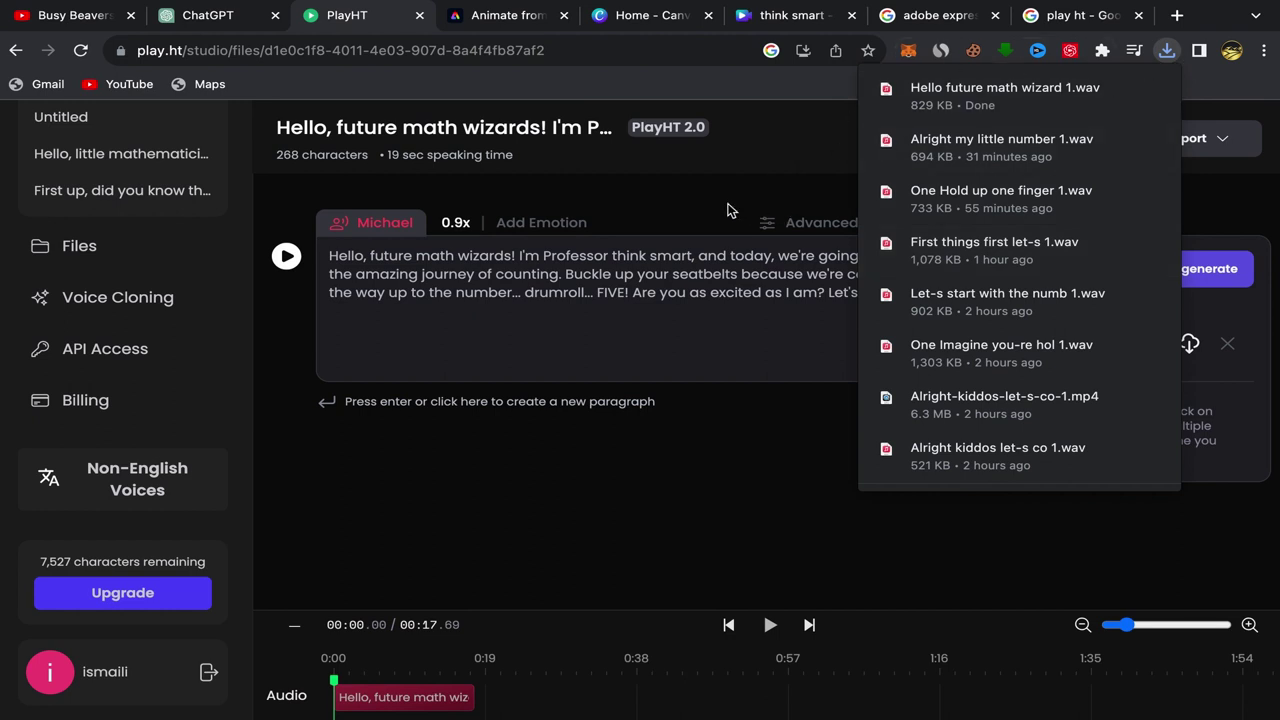
Step: Switch to Adobe Express and open the Animate from audio quick action
left_click(950, 18)
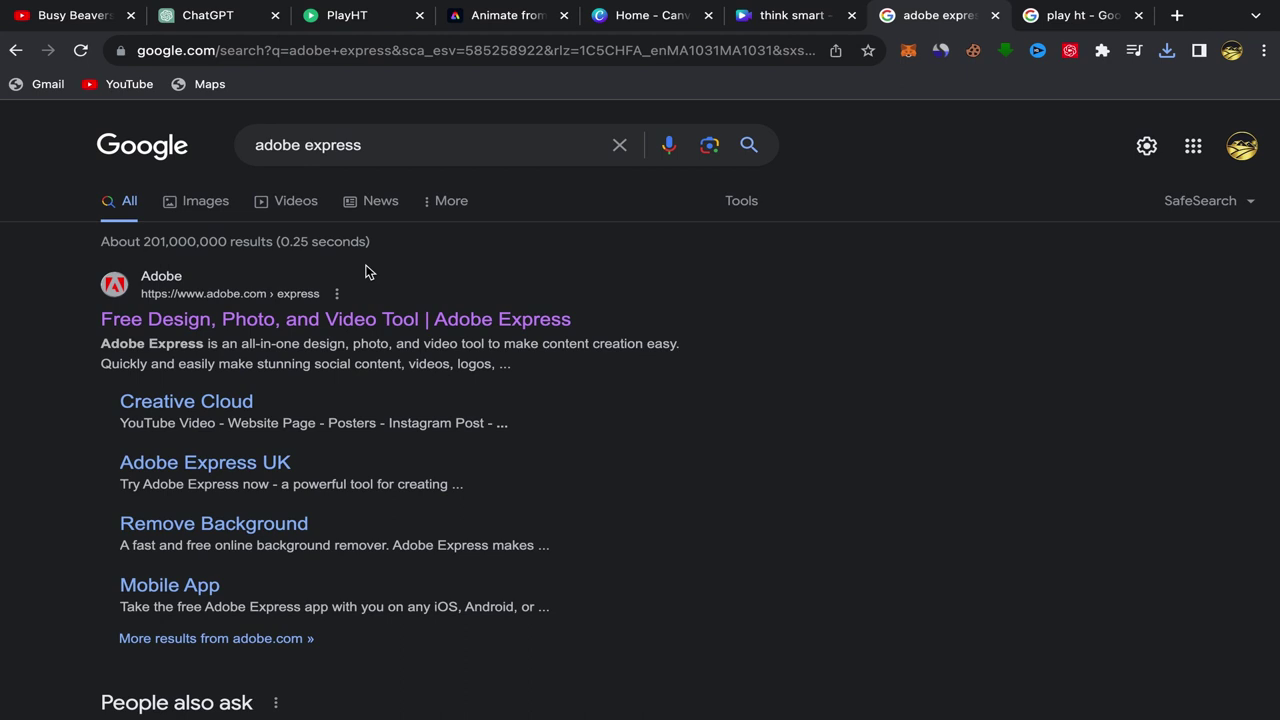
left_click(515, 24)
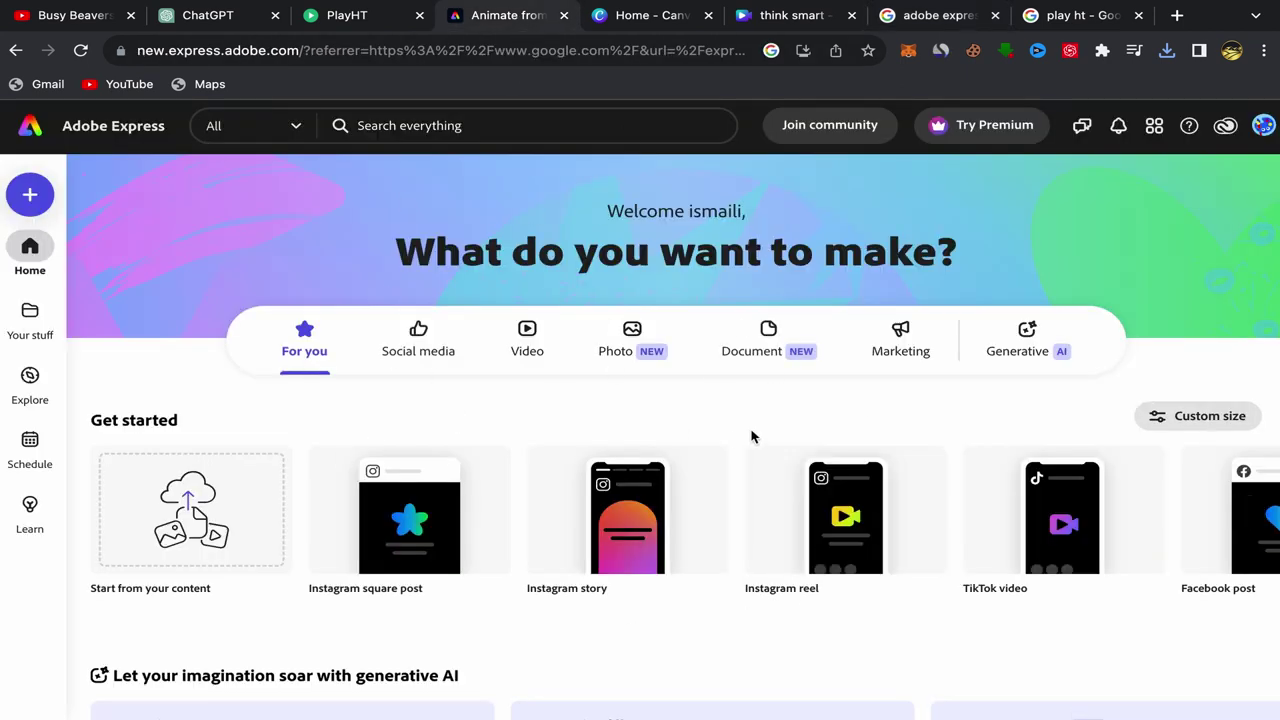
scroll(740, 440, "down", 3)
scroll(735, 440, "down", 3)
scroll(735, 440, "up", 6)
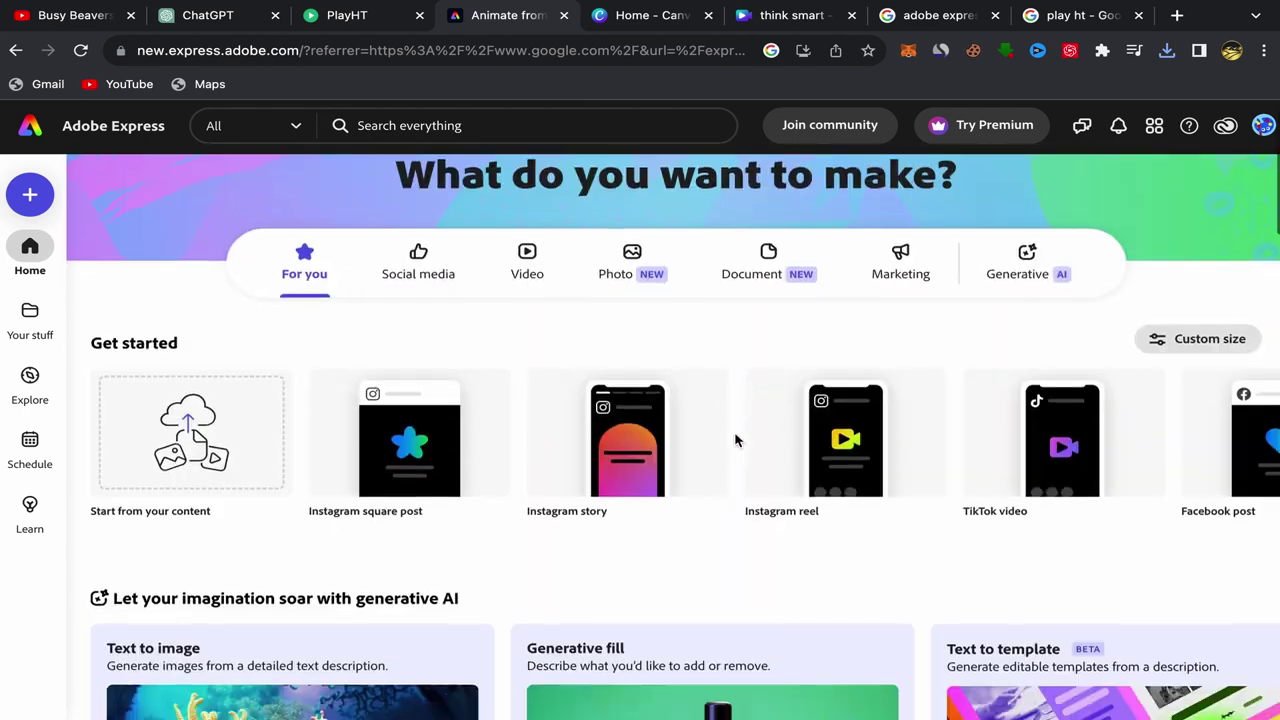
scroll(735, 440, "down", 3)
scroll(735, 438, "down", 3)
scroll(735, 440, "up", 7)
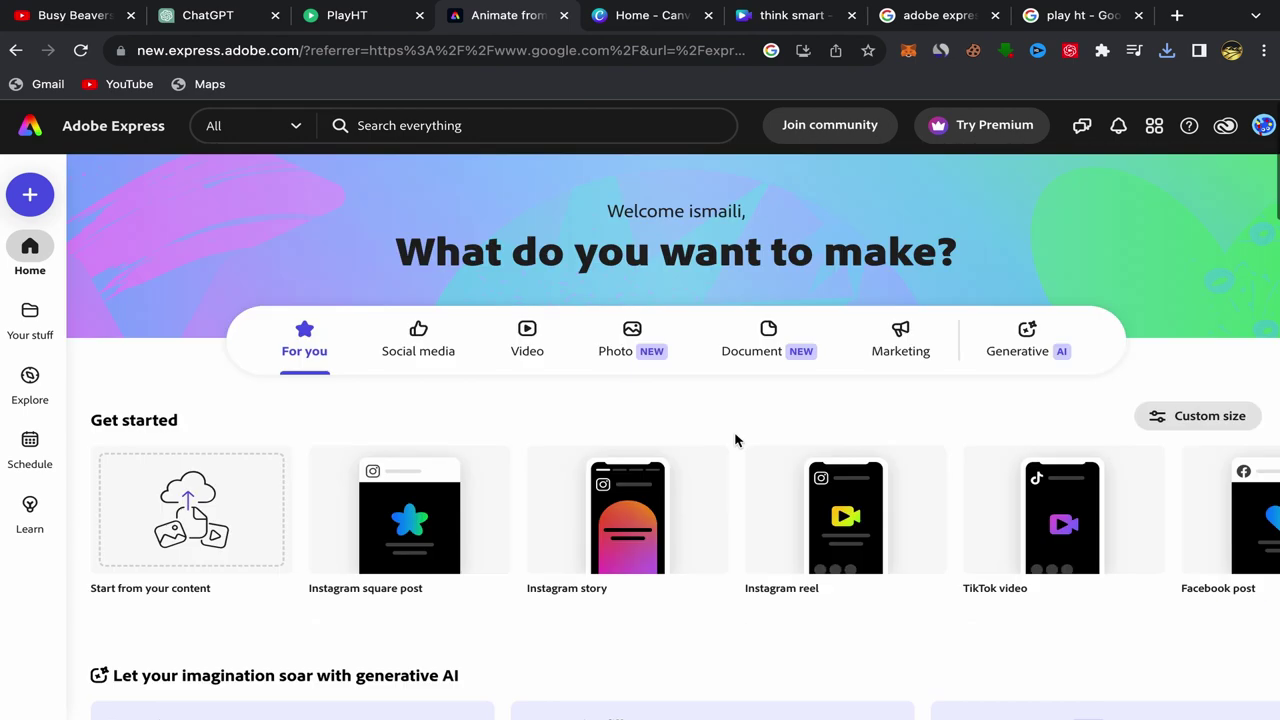
scroll(717, 392, "down", 10)
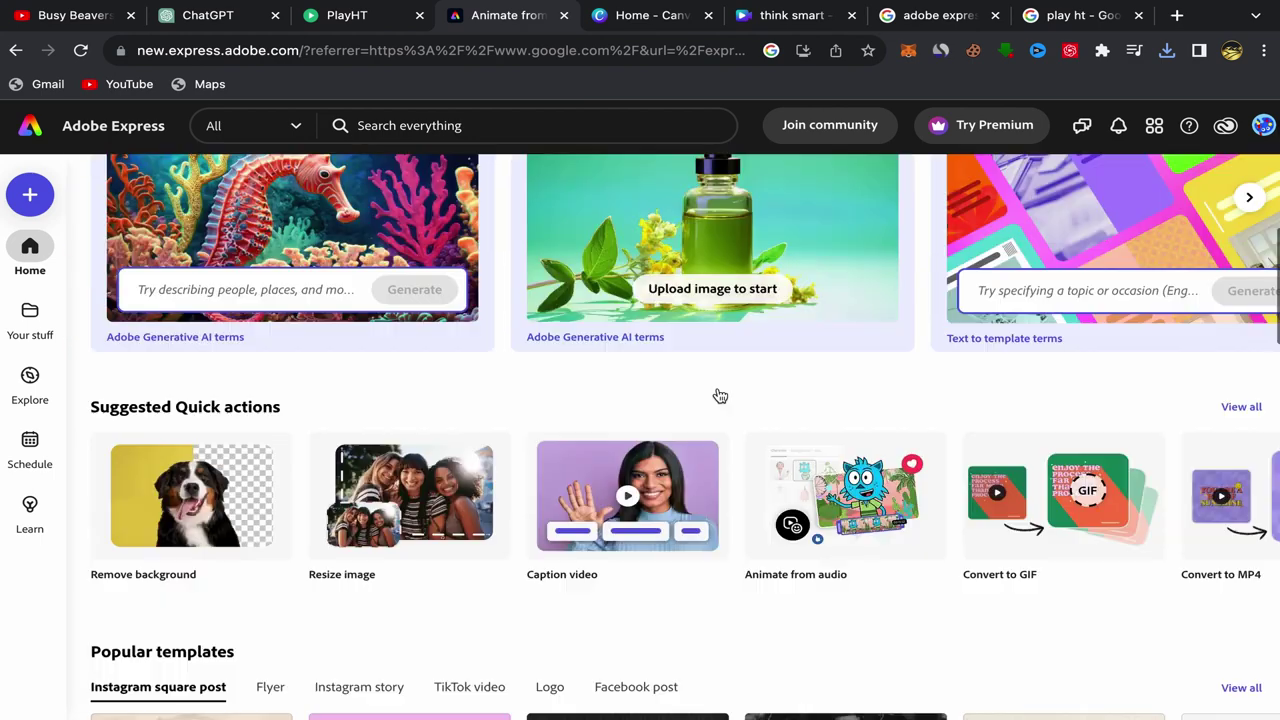
scroll(717, 395, "up", 4)
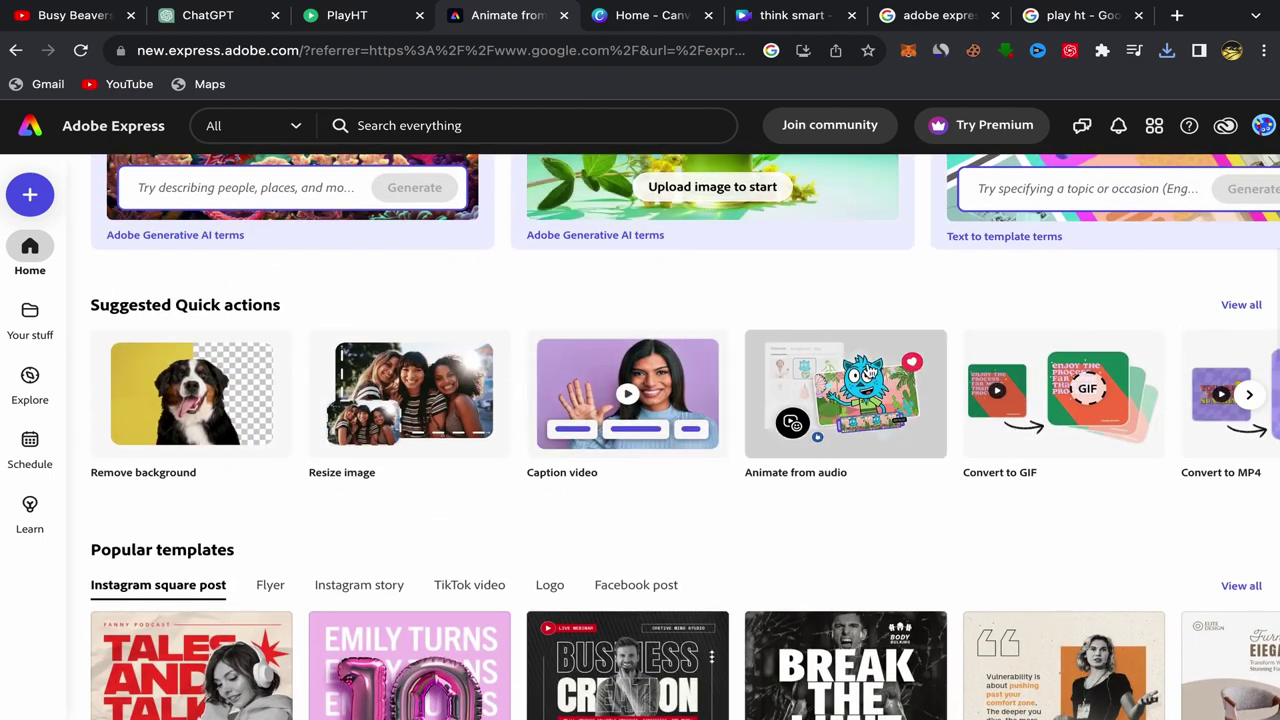
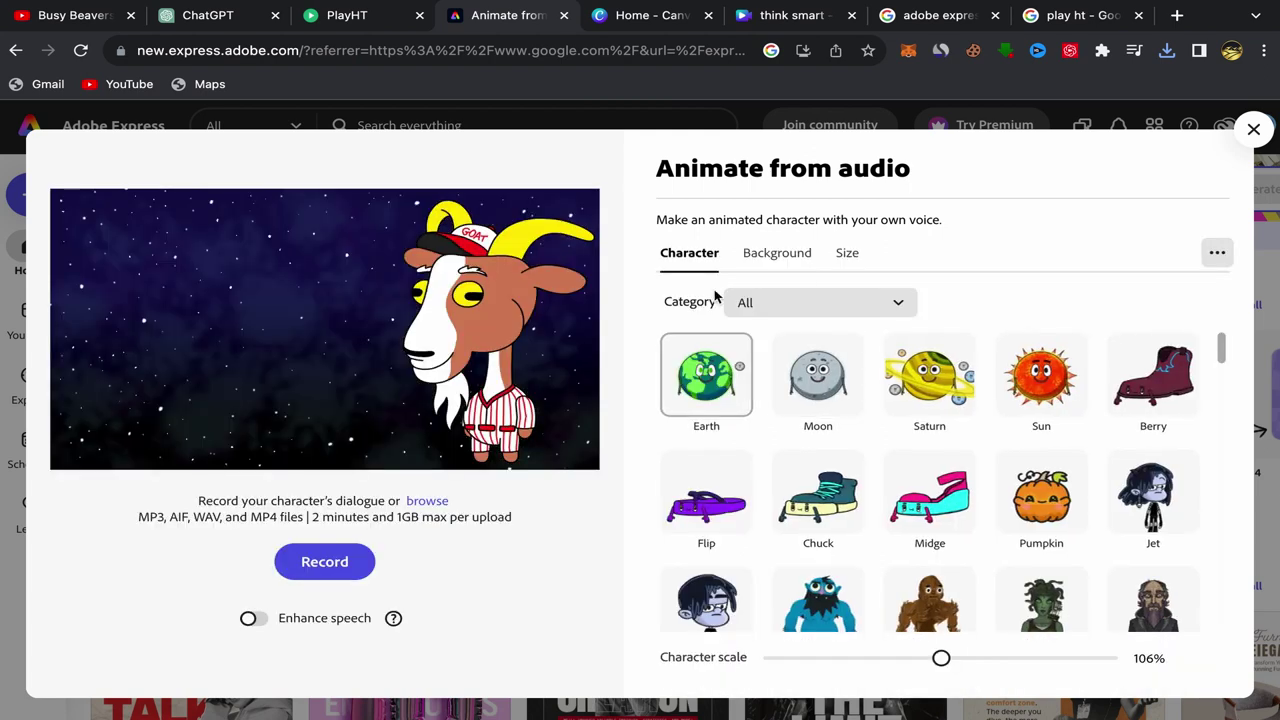
Step: Try out the Earth, Moon, Saturn, Sun, Leonard, Red Monster, Ninja and Finley characters in the preview
left_click(714, 388)
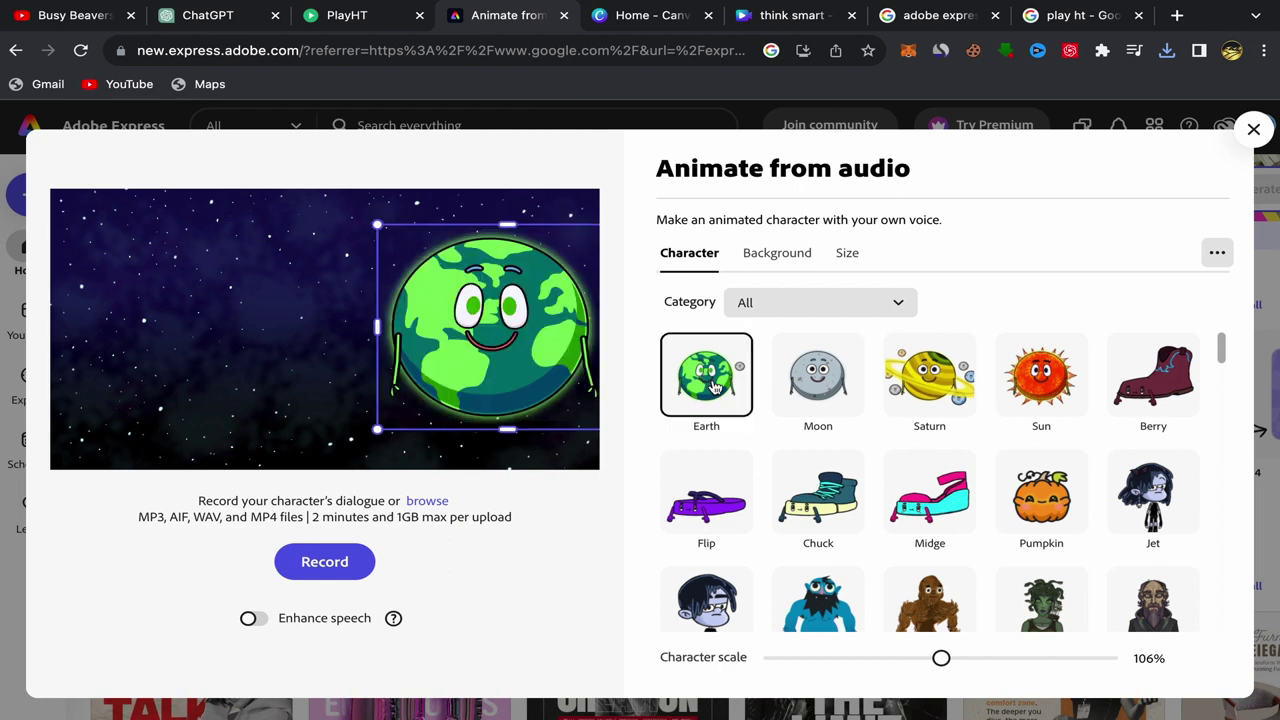
left_click(800, 387)
left_click(937, 386)
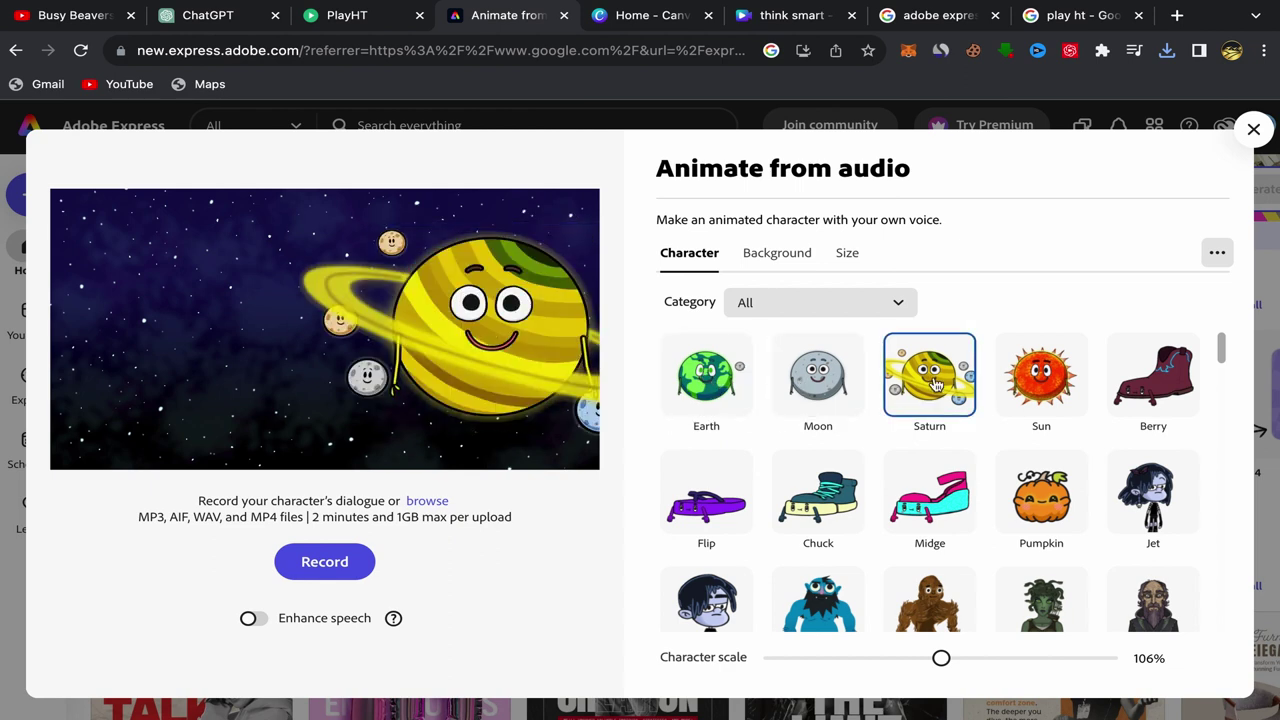
left_click(1028, 384)
scroll(911, 490, "down", 3)
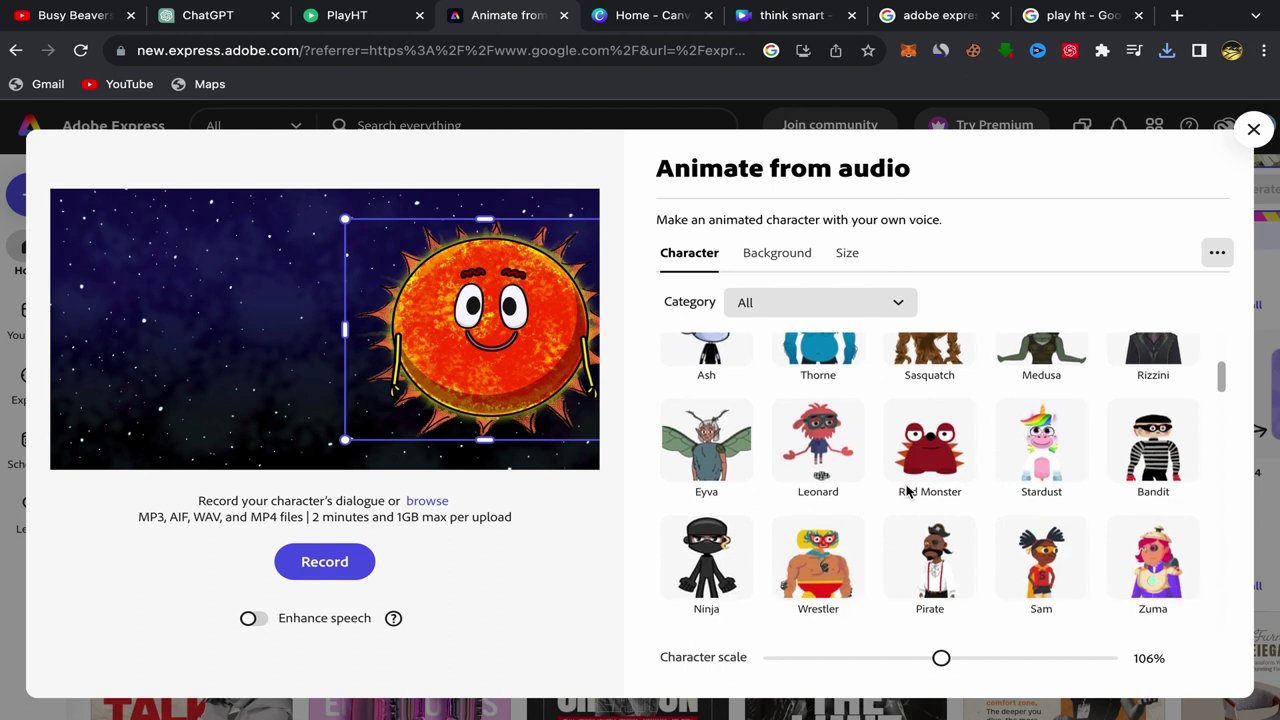
left_click(832, 452)
left_click(928, 441)
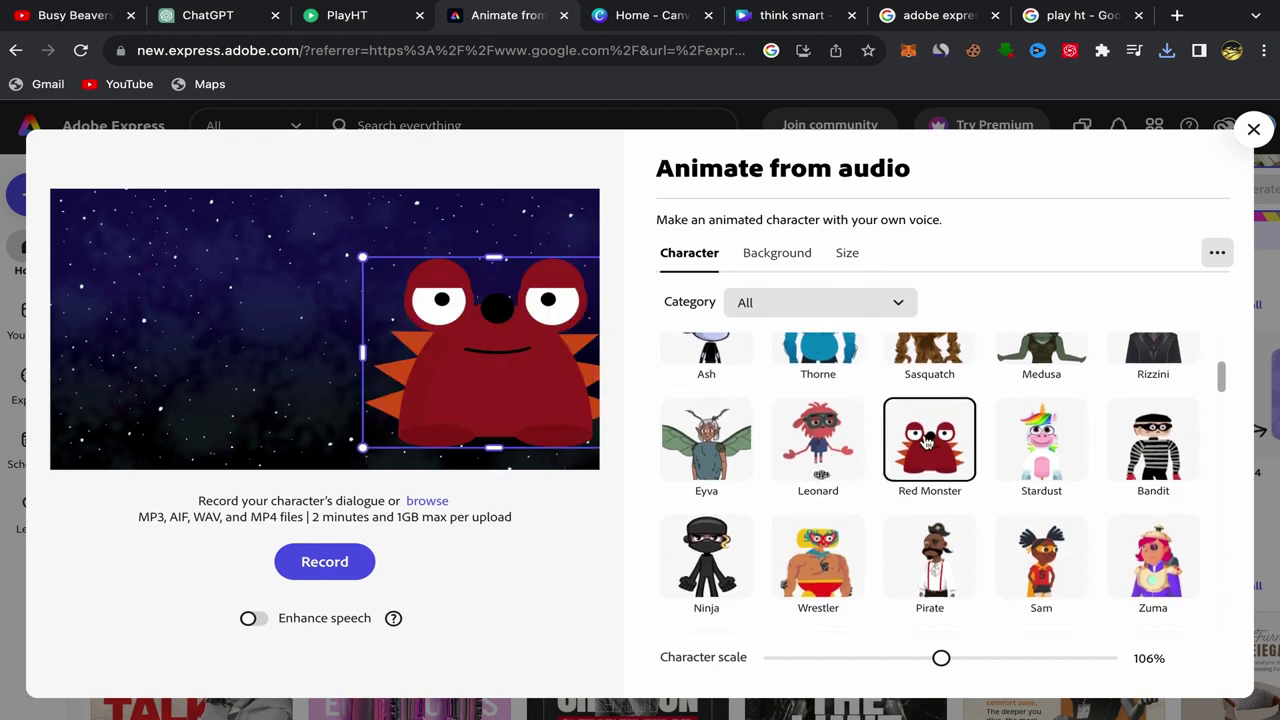
scroll(928, 441, "down", 1)
left_click(728, 468)
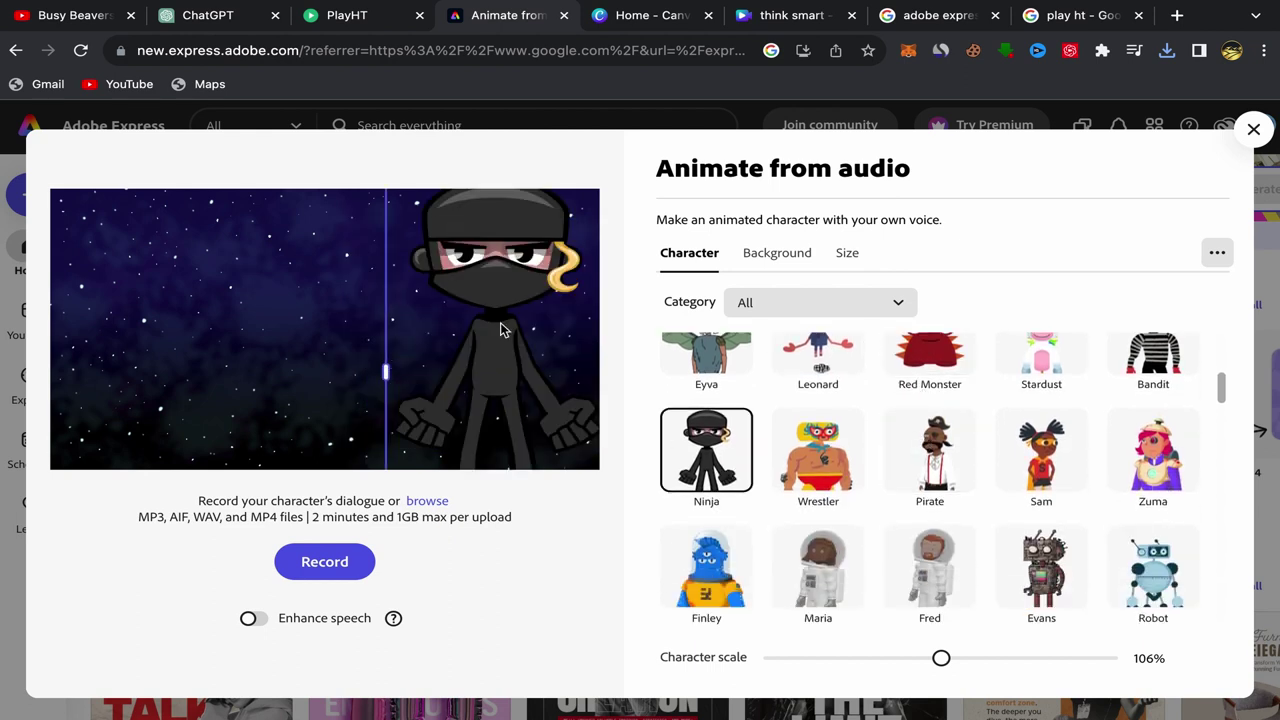
scroll(818, 450, "down", 1)
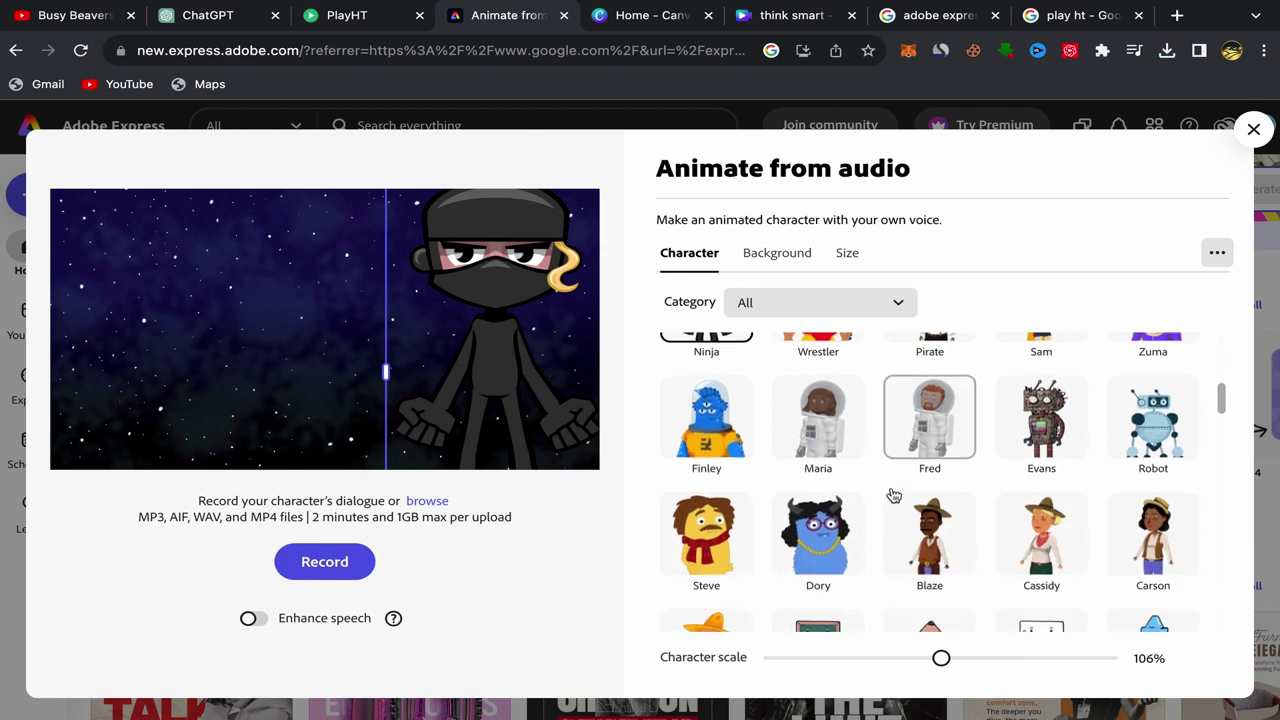
scroll(893, 496, "down", 1)
left_click(720, 385)
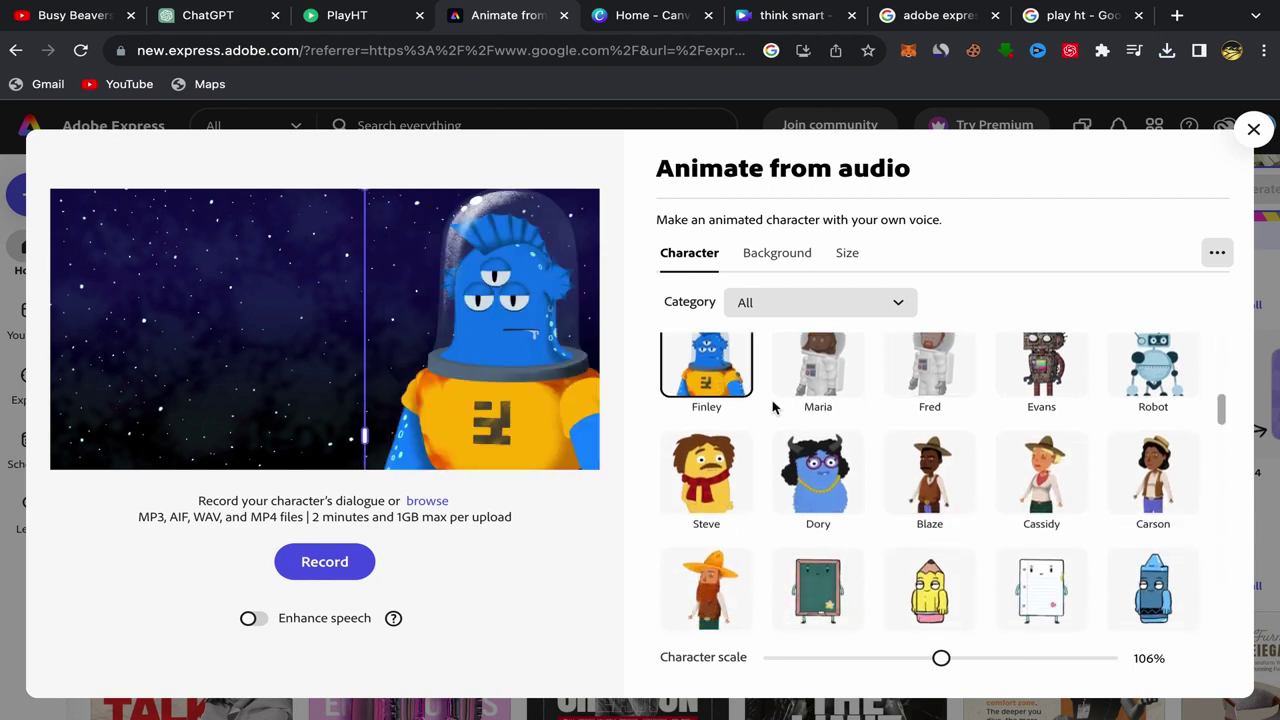
Step: Look through the remaining characters, compare Tull with Bluster, and select Tull as the animated character
scroll(900, 457, "down", 5)
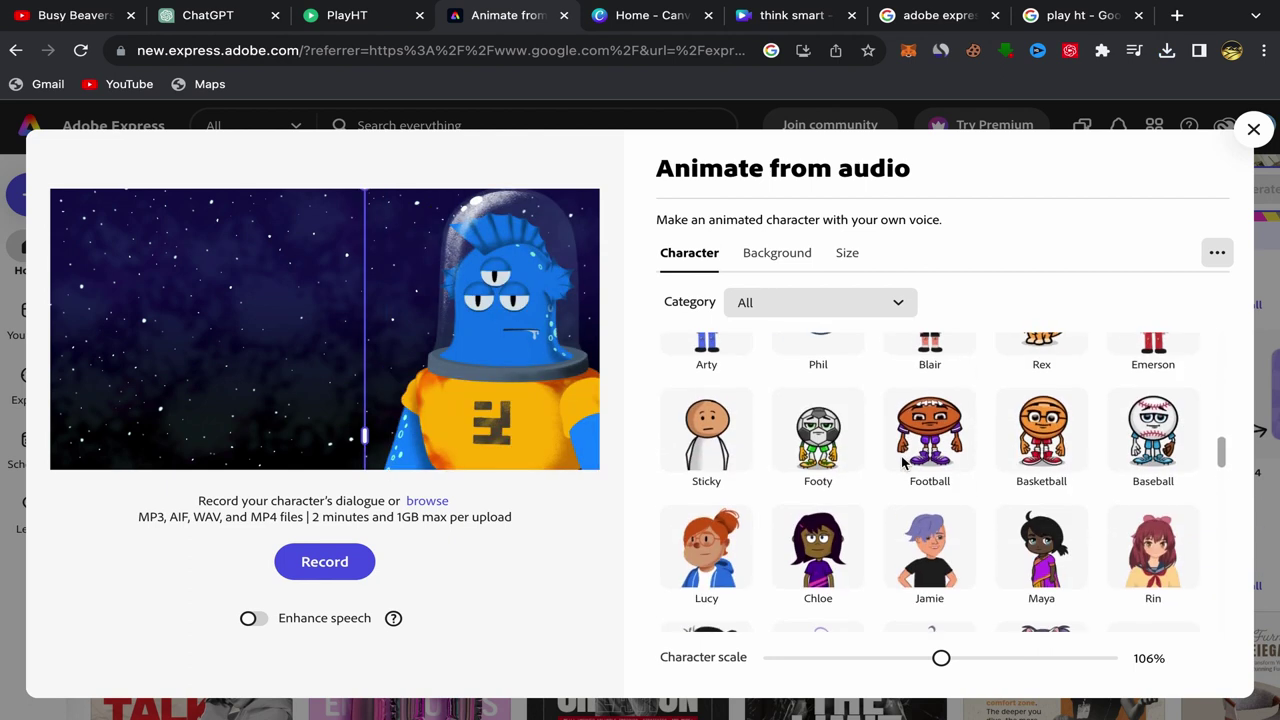
scroll(903, 460, "down", 8)
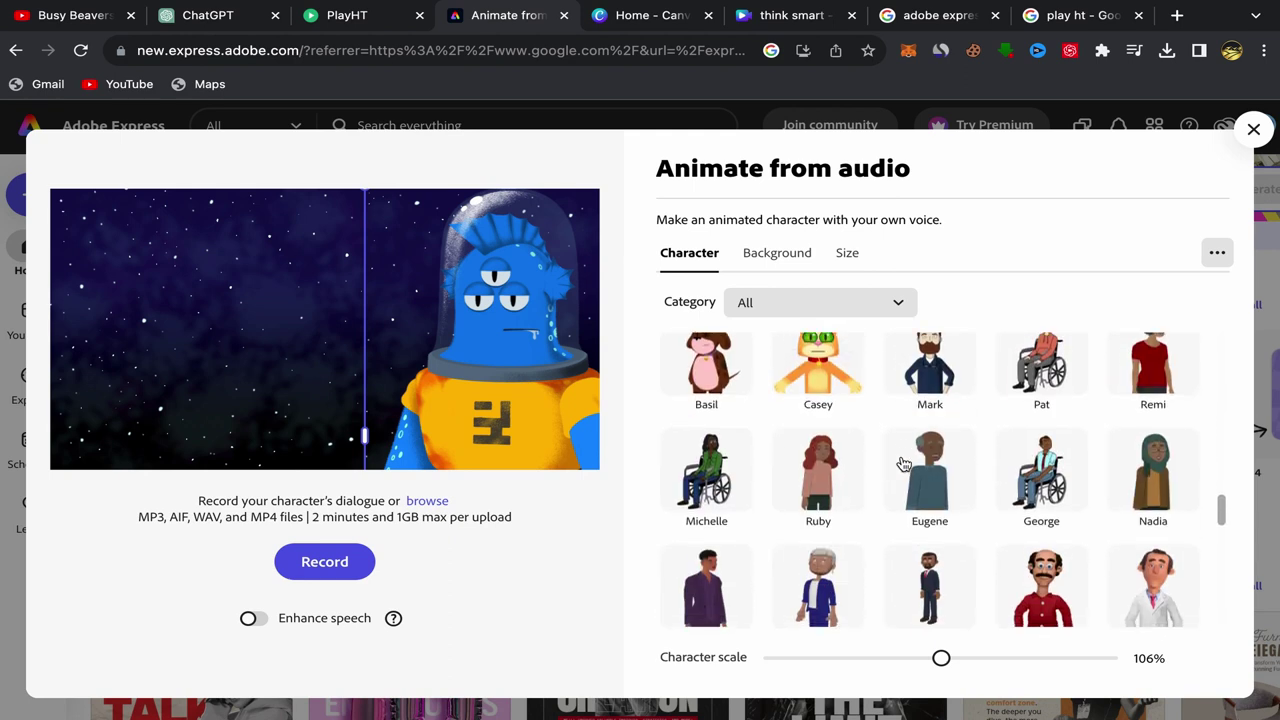
scroll(903, 463, "down", 5)
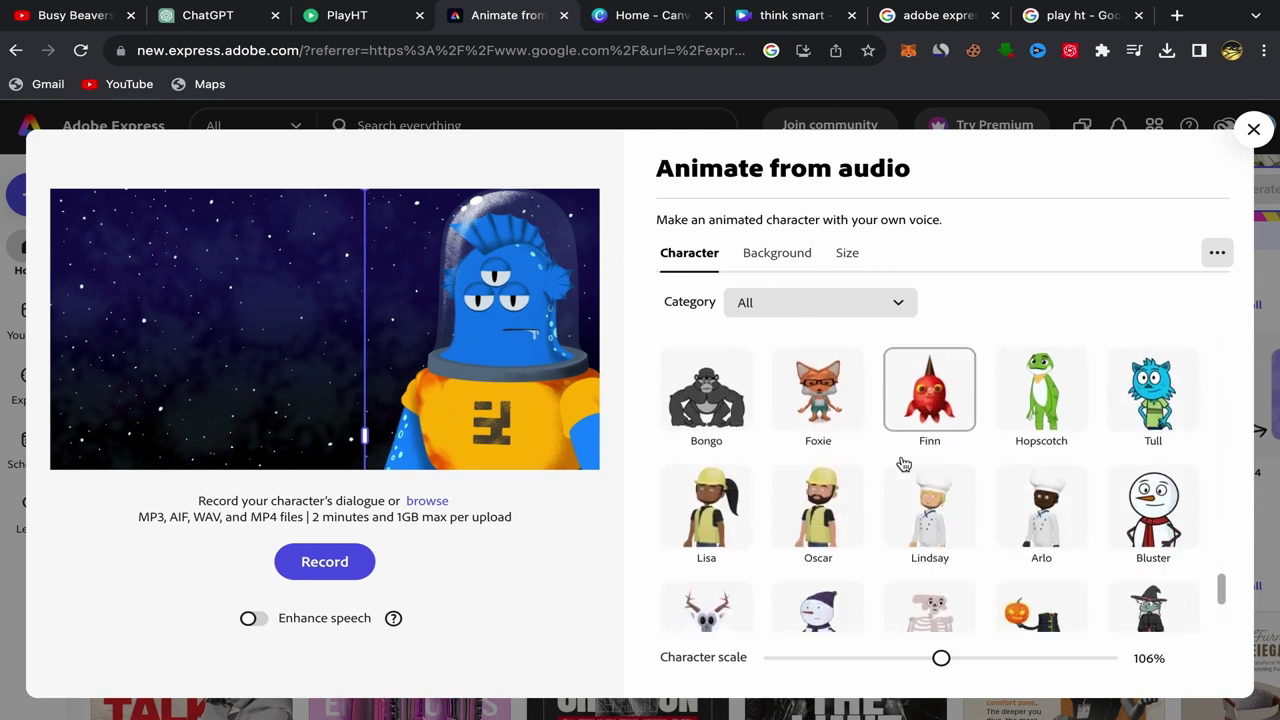
scroll(903, 463, "up", 1)
left_click(1133, 425)
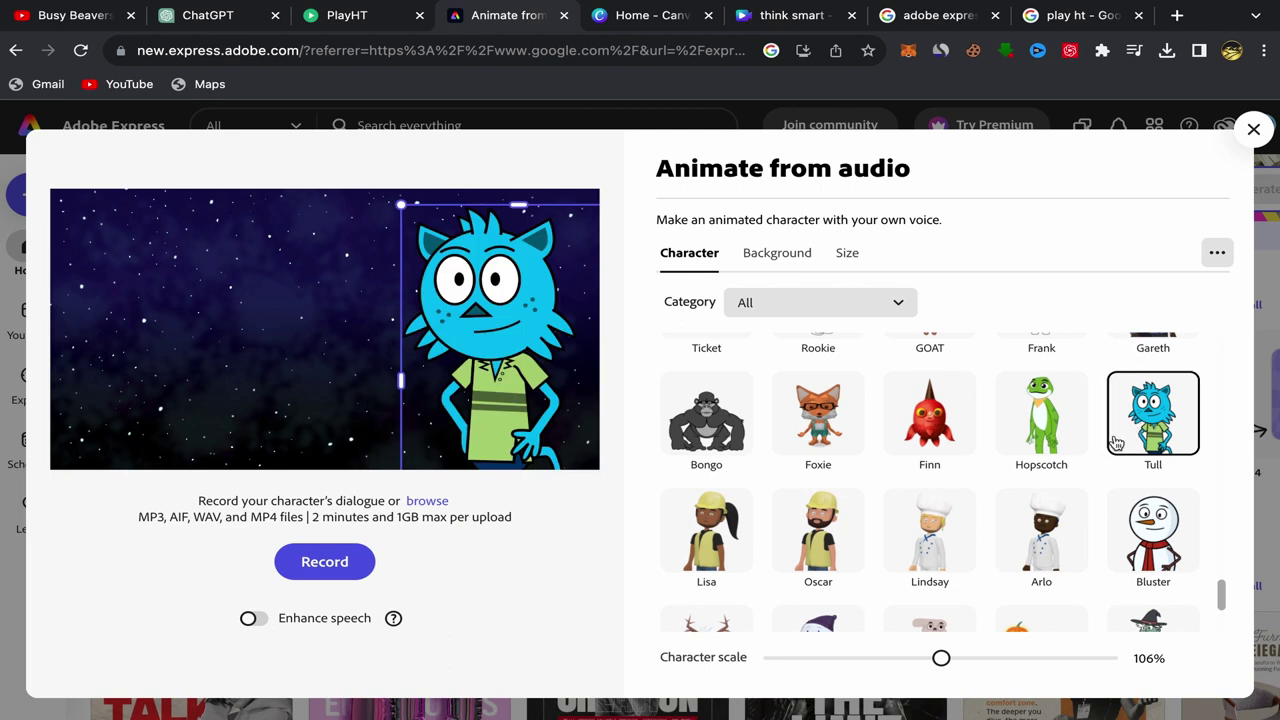
left_click(1158, 536)
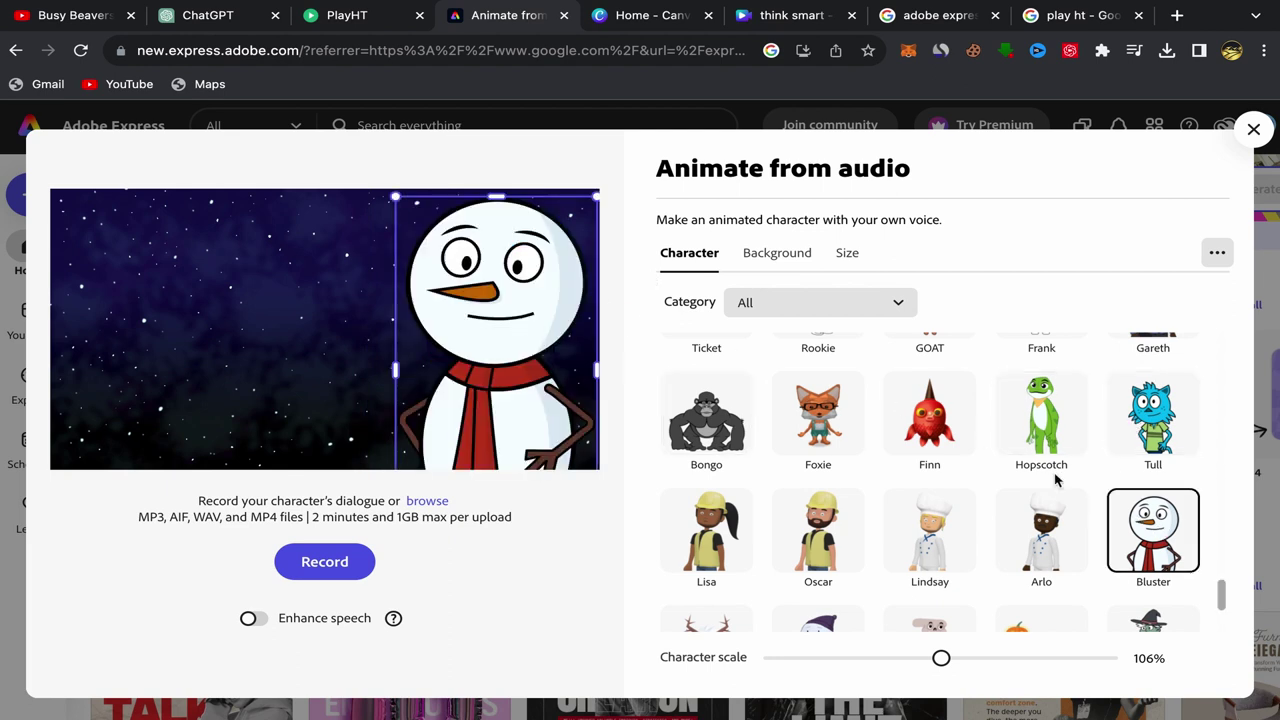
left_click(1136, 449)
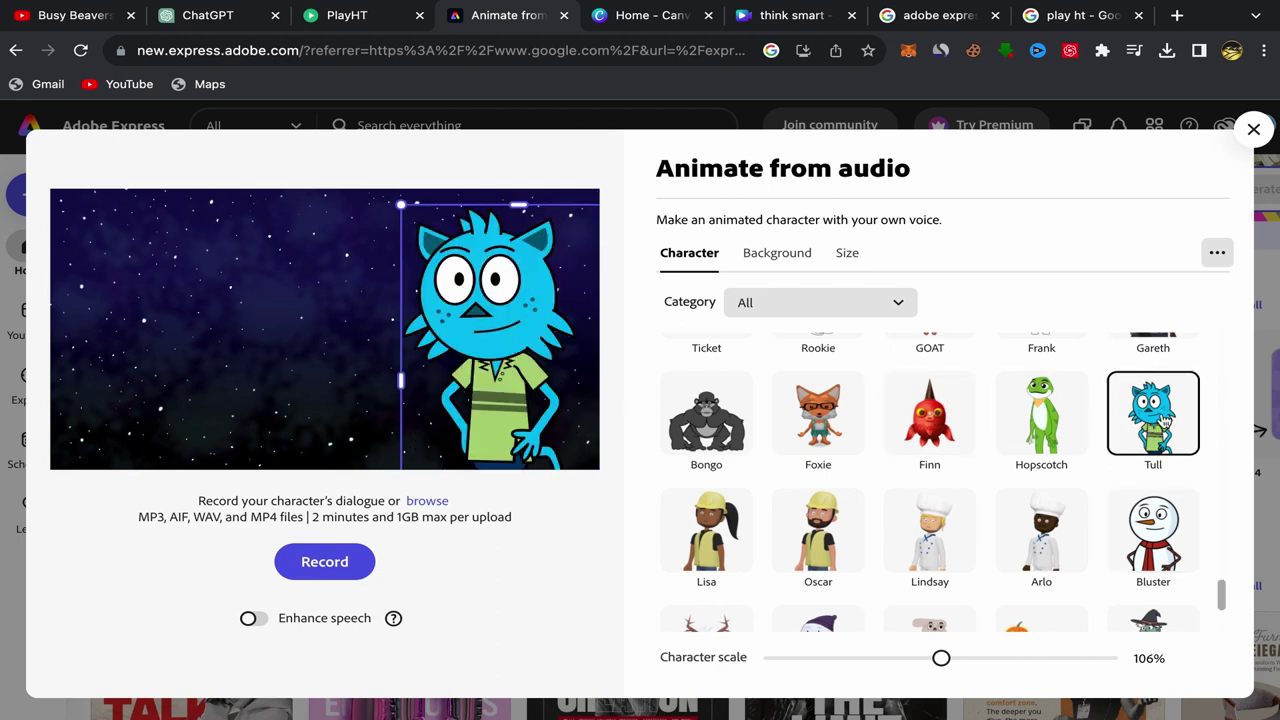
Step: Try out the Fall Night Sky, Bookshelf, Fall Park and Fall Season backgrounds behind the character
left_click(777, 255)
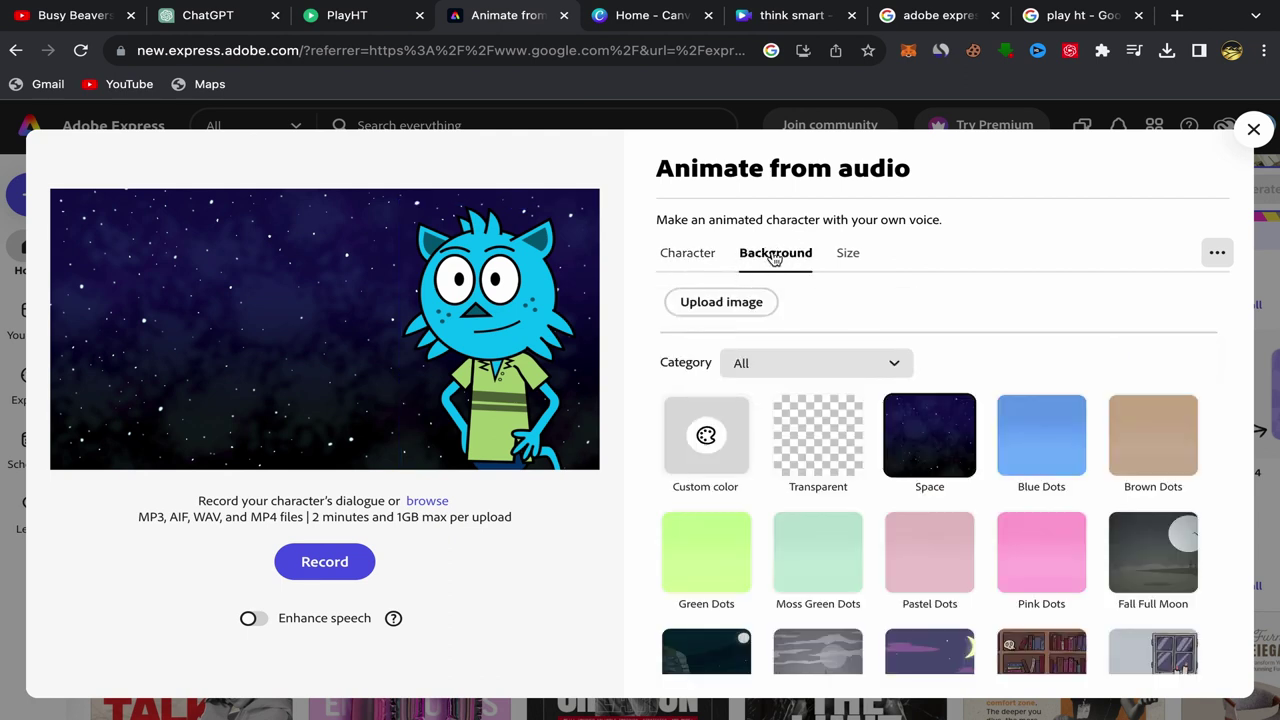
scroll(922, 382, "down", 3)
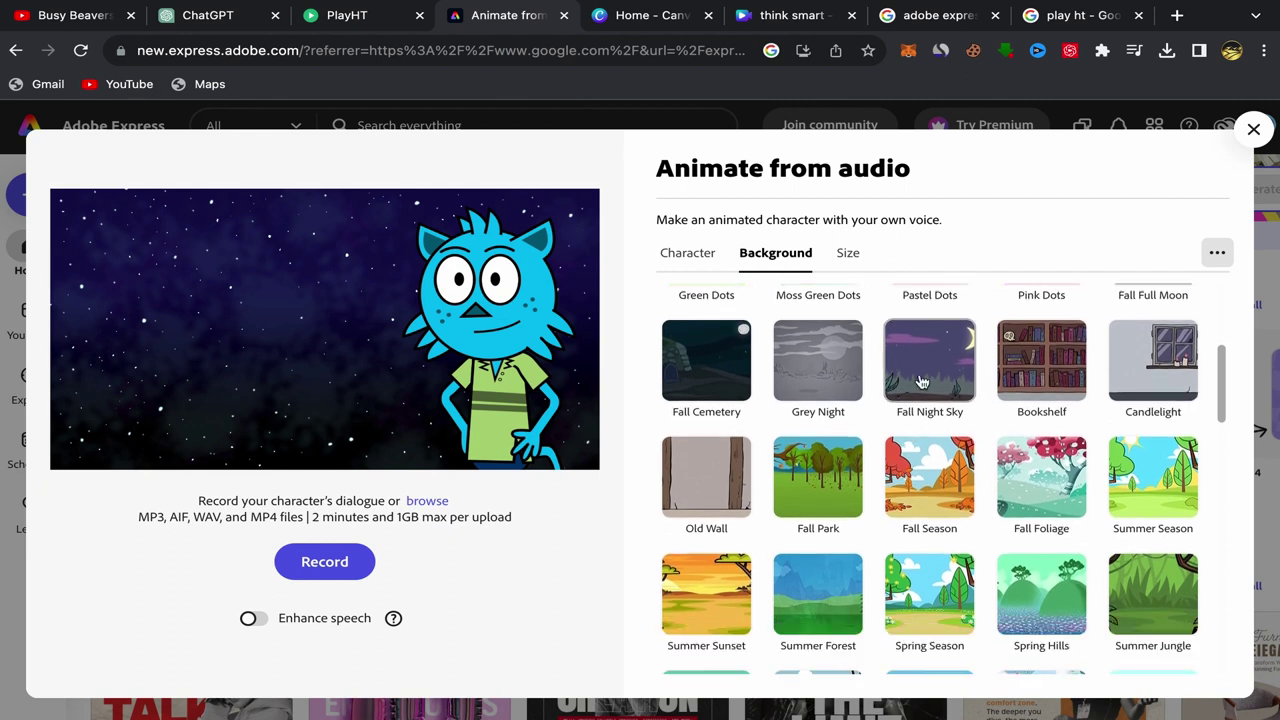
left_click(922, 382)
left_click(1037, 370)
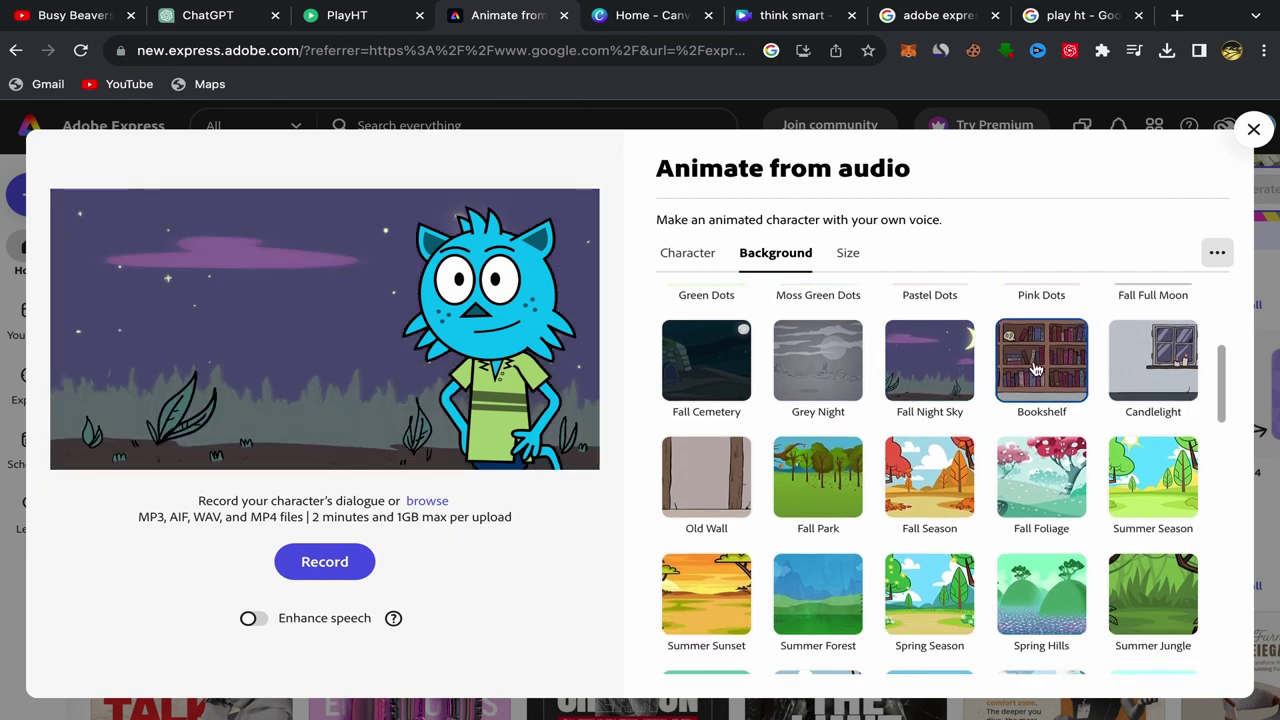
left_click(848, 487)
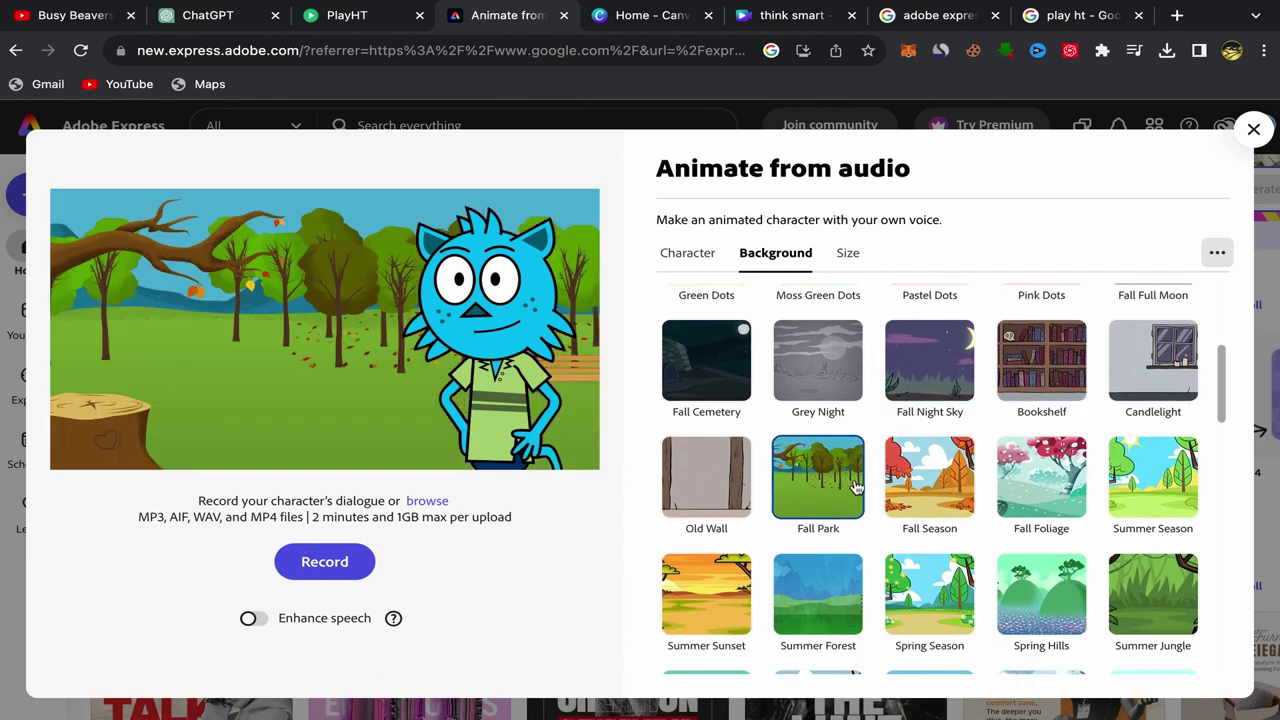
left_click(926, 486)
scroll(926, 480, "down", 2)
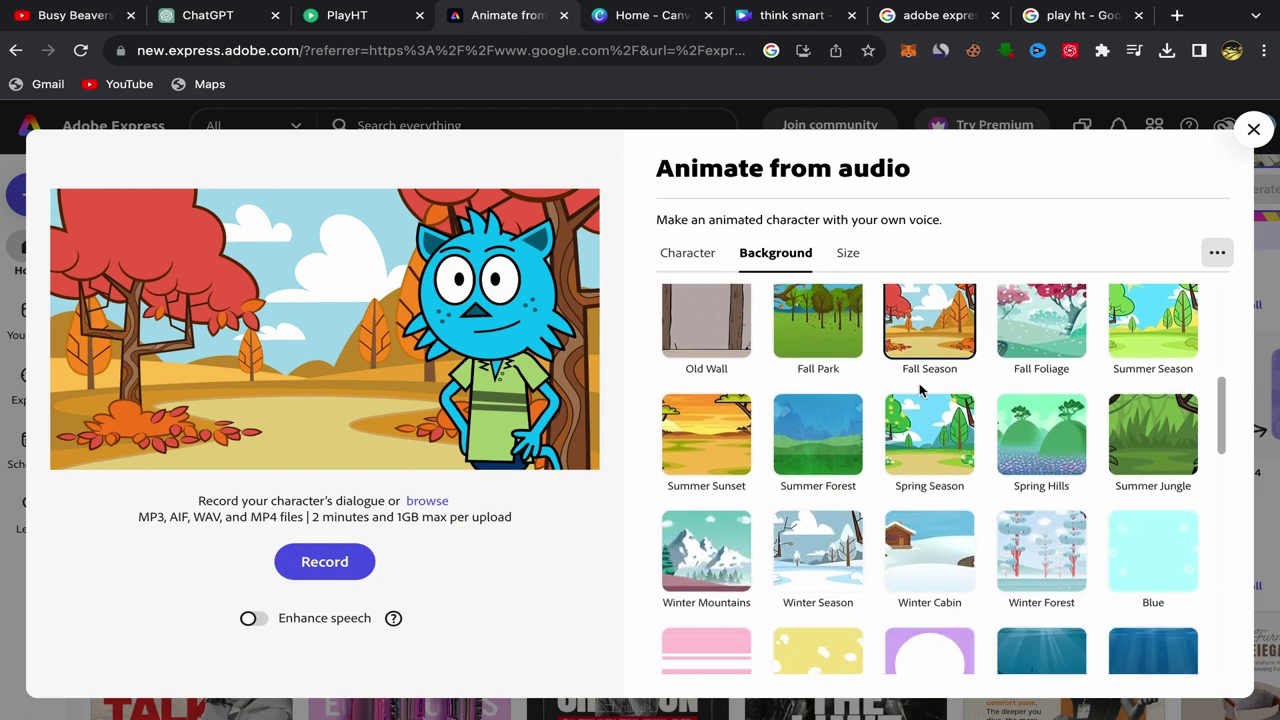
Step: Try out the Spring Season, Summer Sunset, Summer Jungle, Winter Season and Hotdog Stand backgrounds behind the character
left_click(929, 443)
left_click(752, 449)
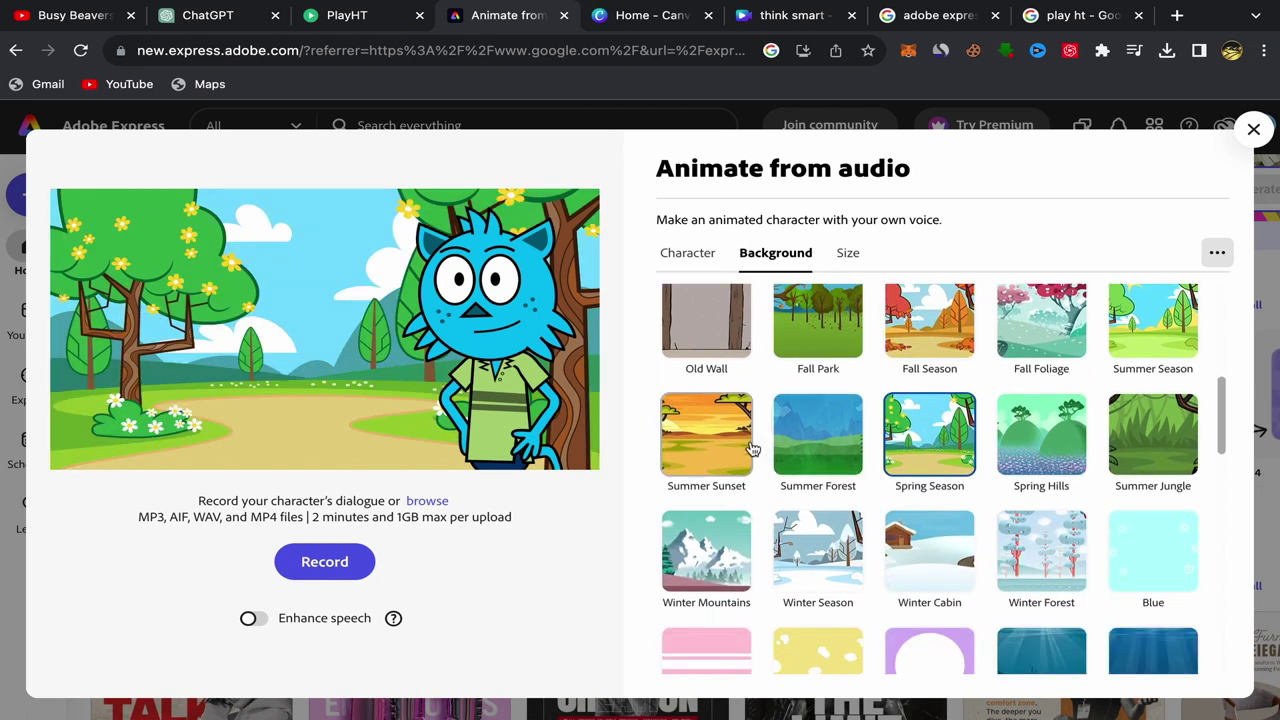
left_click(1120, 446)
scroll(1130, 445, "down", 3)
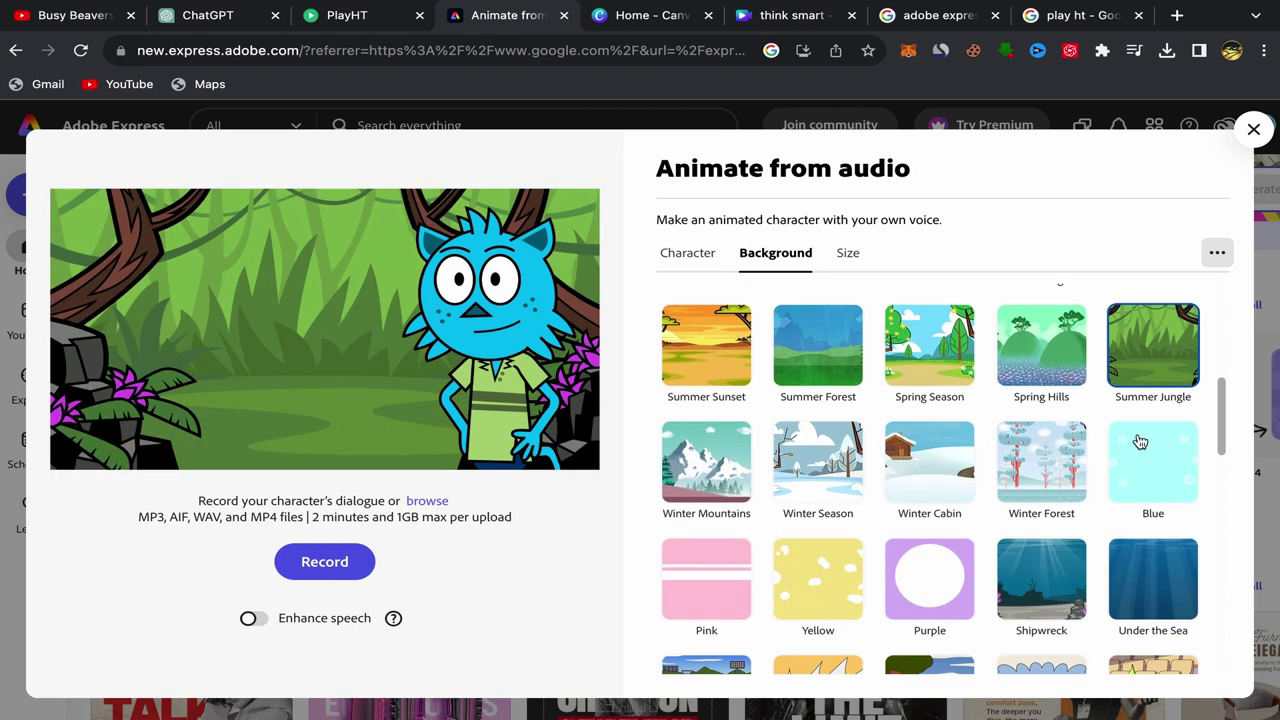
scroll(1010, 428, "up", 1)
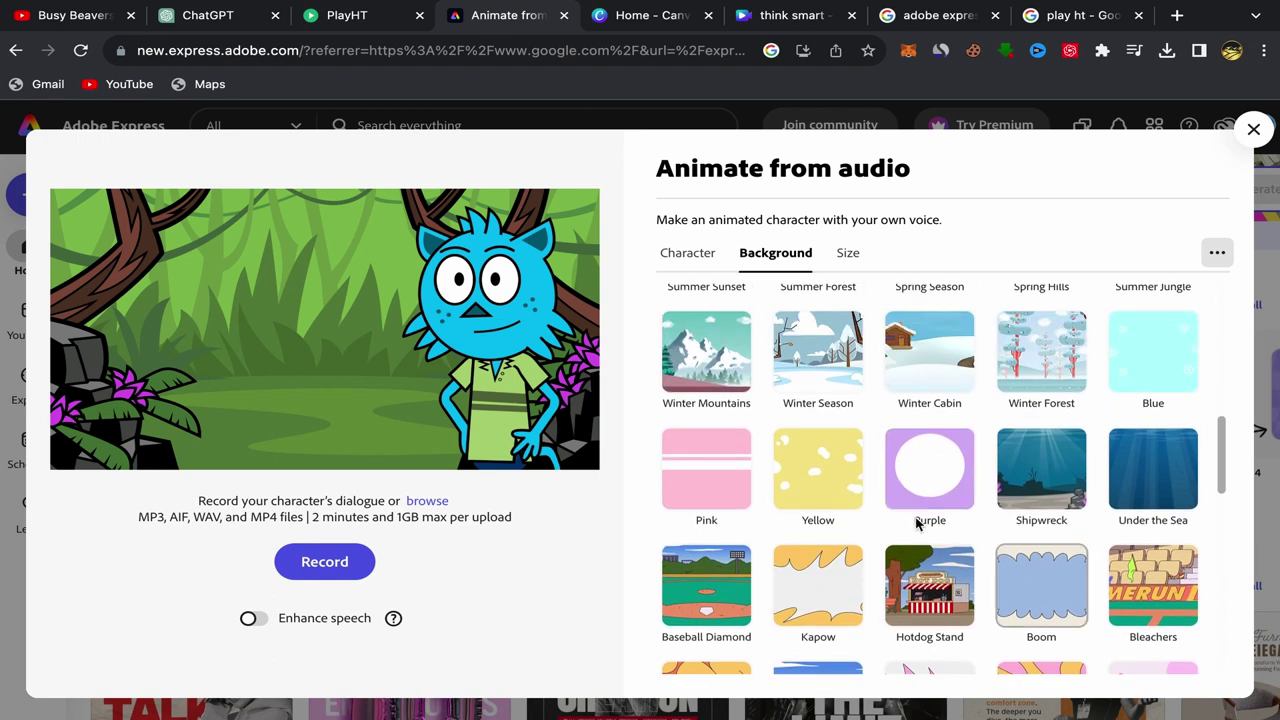
left_click(810, 362)
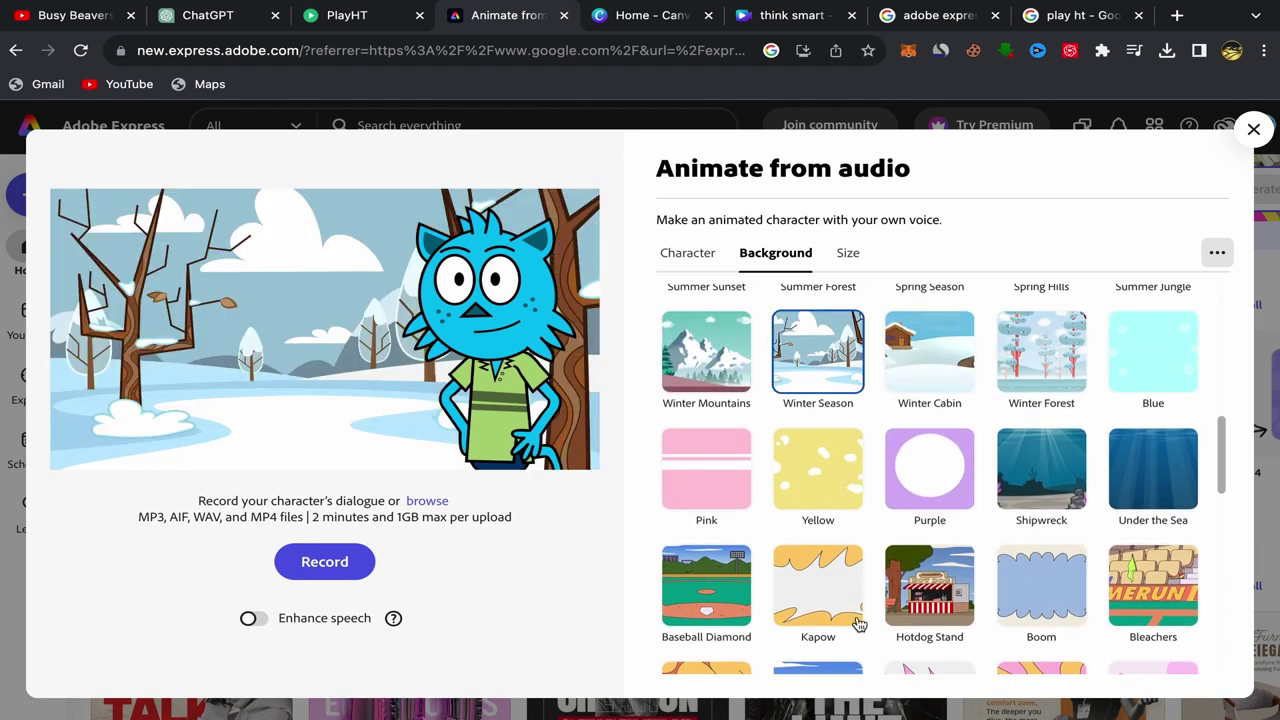
left_click(927, 594)
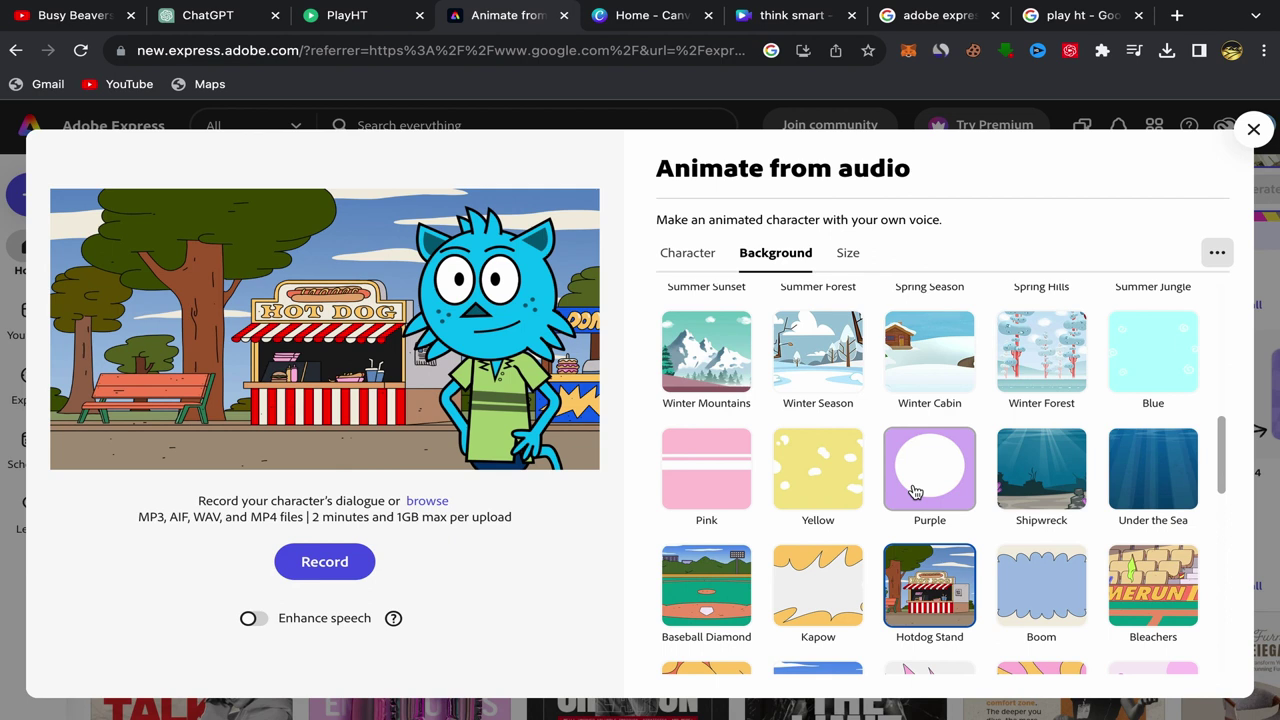
Step: Upload Gray Modern Designer Zoom Virtual Background.png from Downloads as the scene's background image
scroll(900, 478, "up", 5)
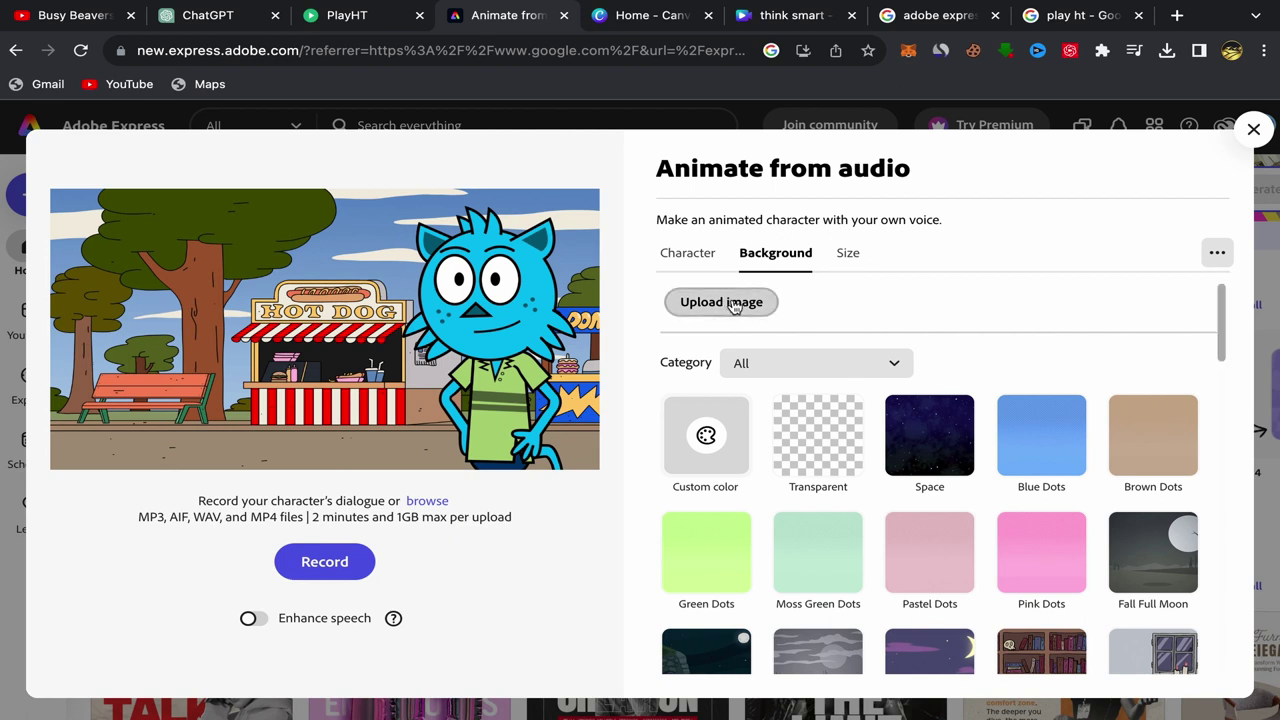
left_click(731, 302)
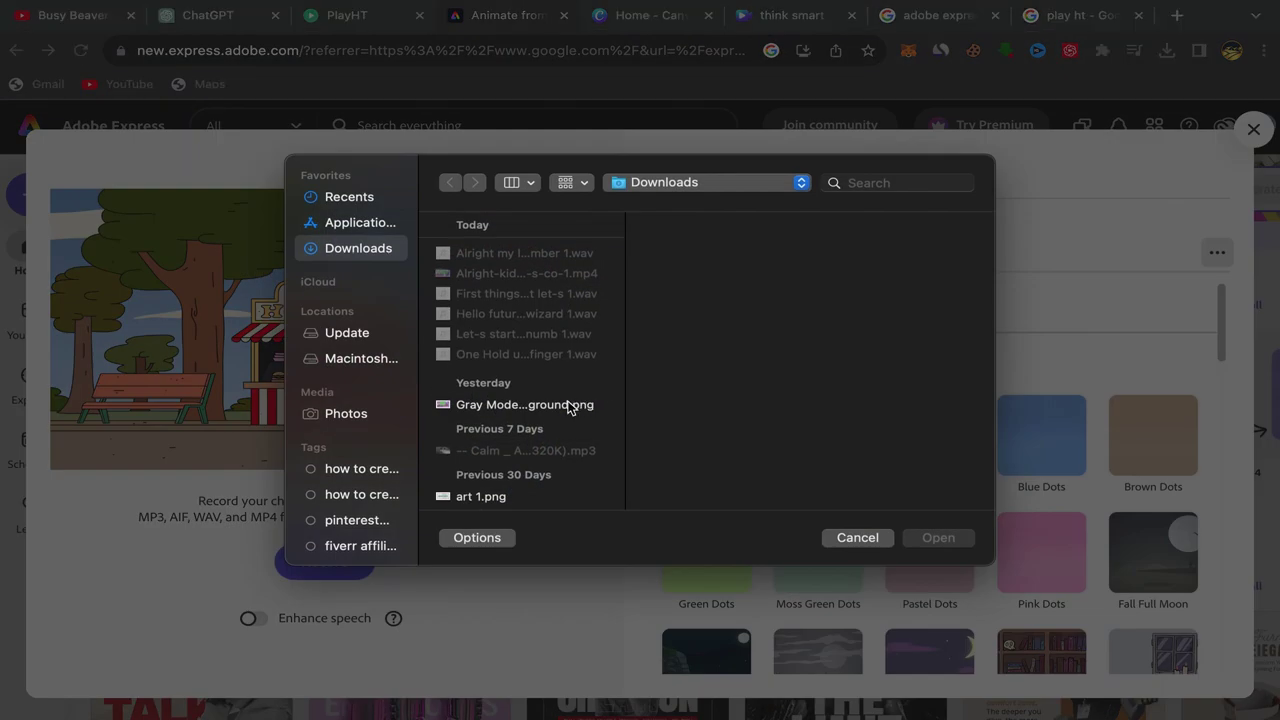
left_click(568, 405)
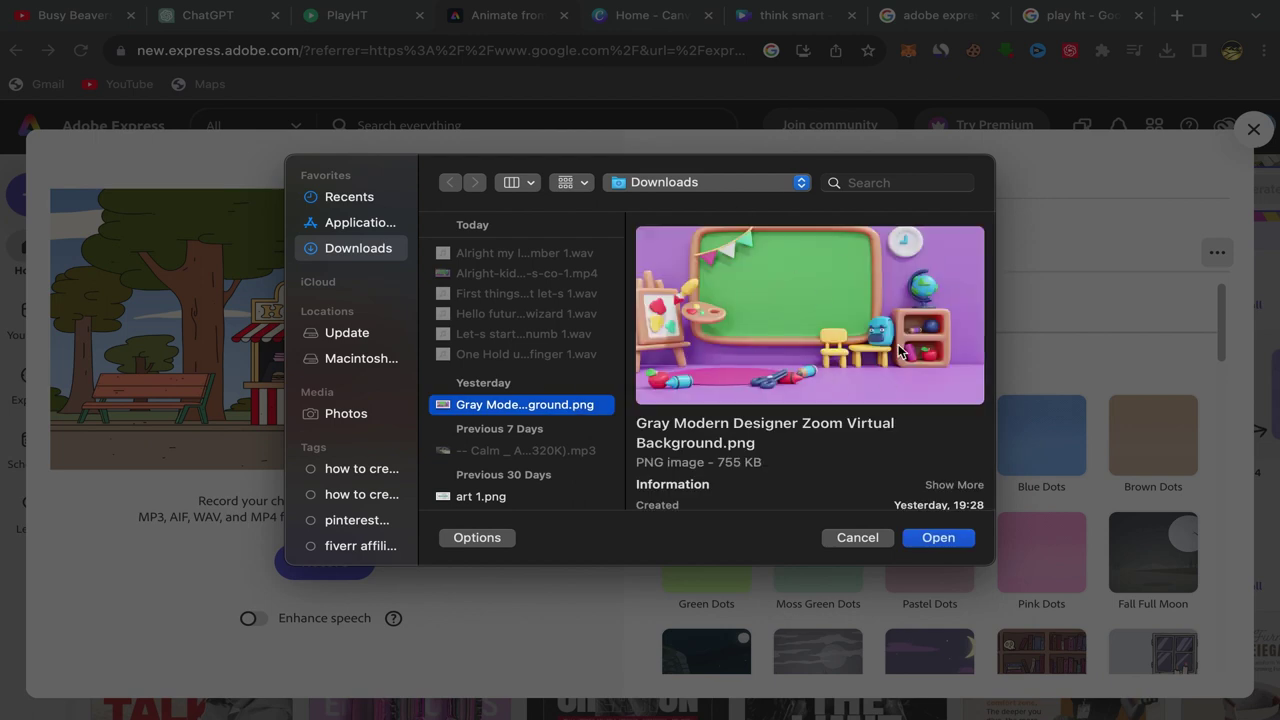
left_click(938, 539)
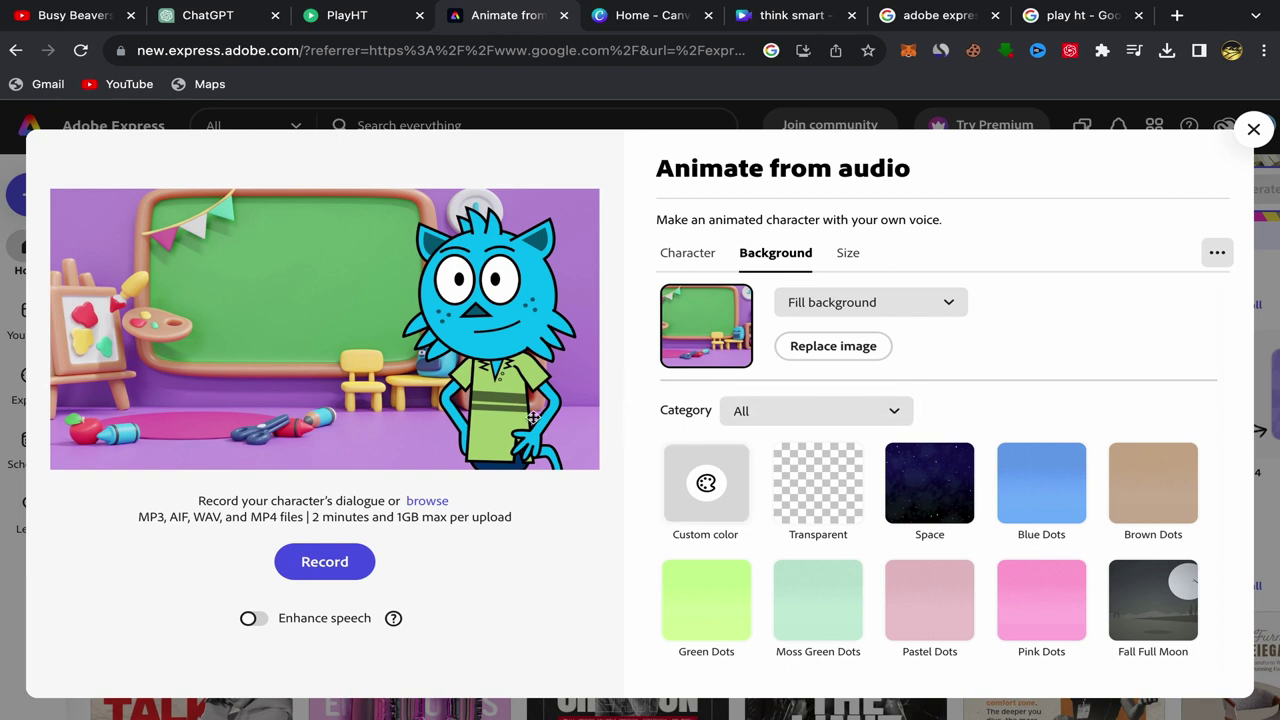
Step: Shrink Tull and reposition the character to the right of the chalkboard so the whole body fits in the scene
left_click_drag(480, 320, 433, 299)
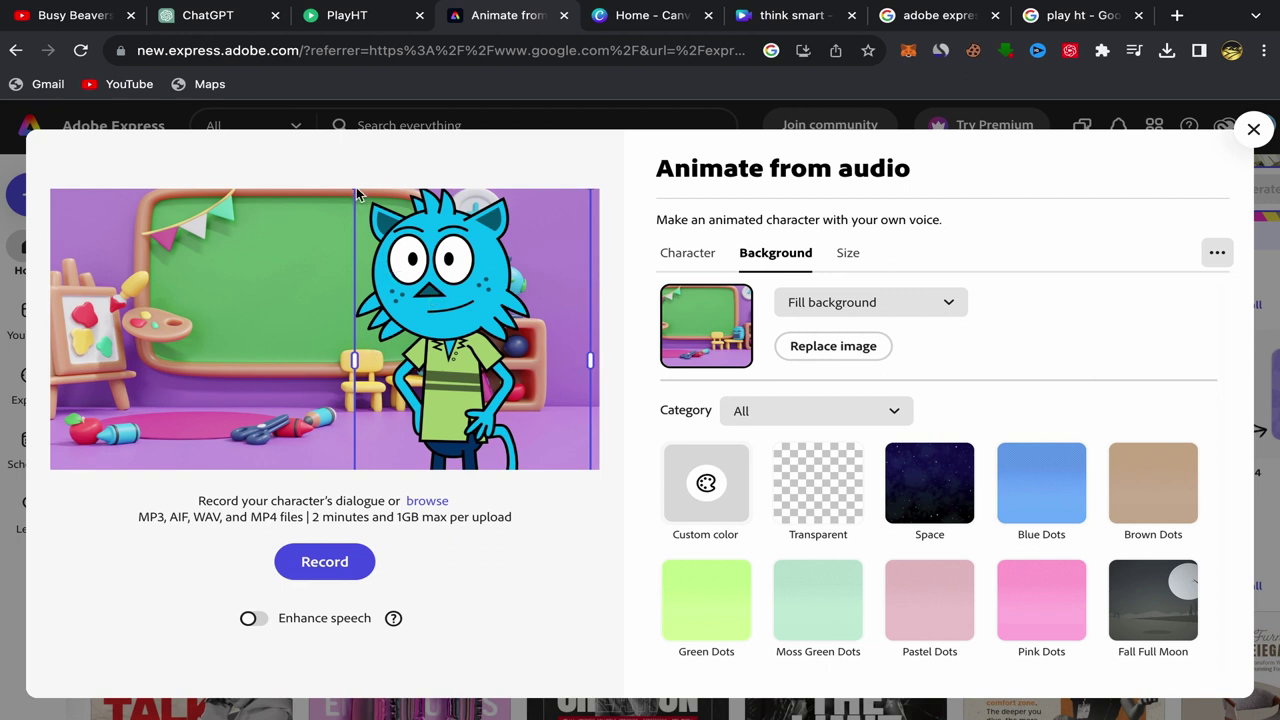
left_click_drag(355, 190, 421, 283)
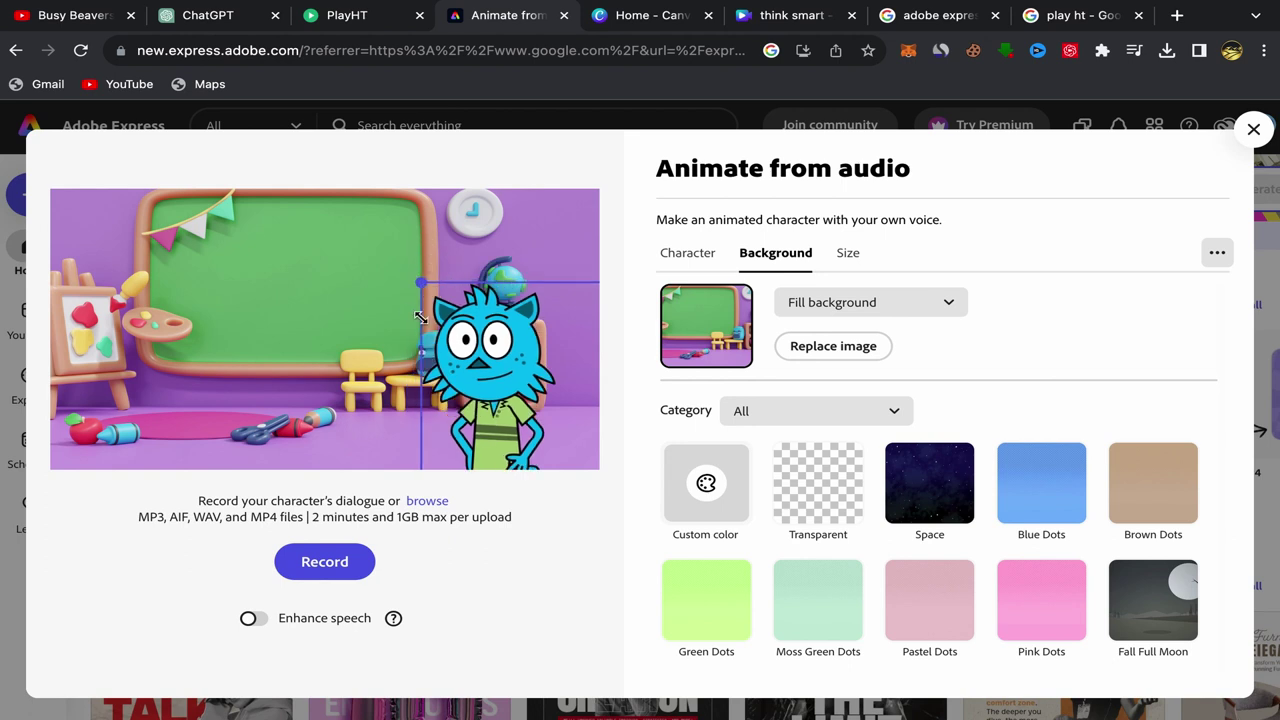
left_click_drag(503, 355, 494, 262)
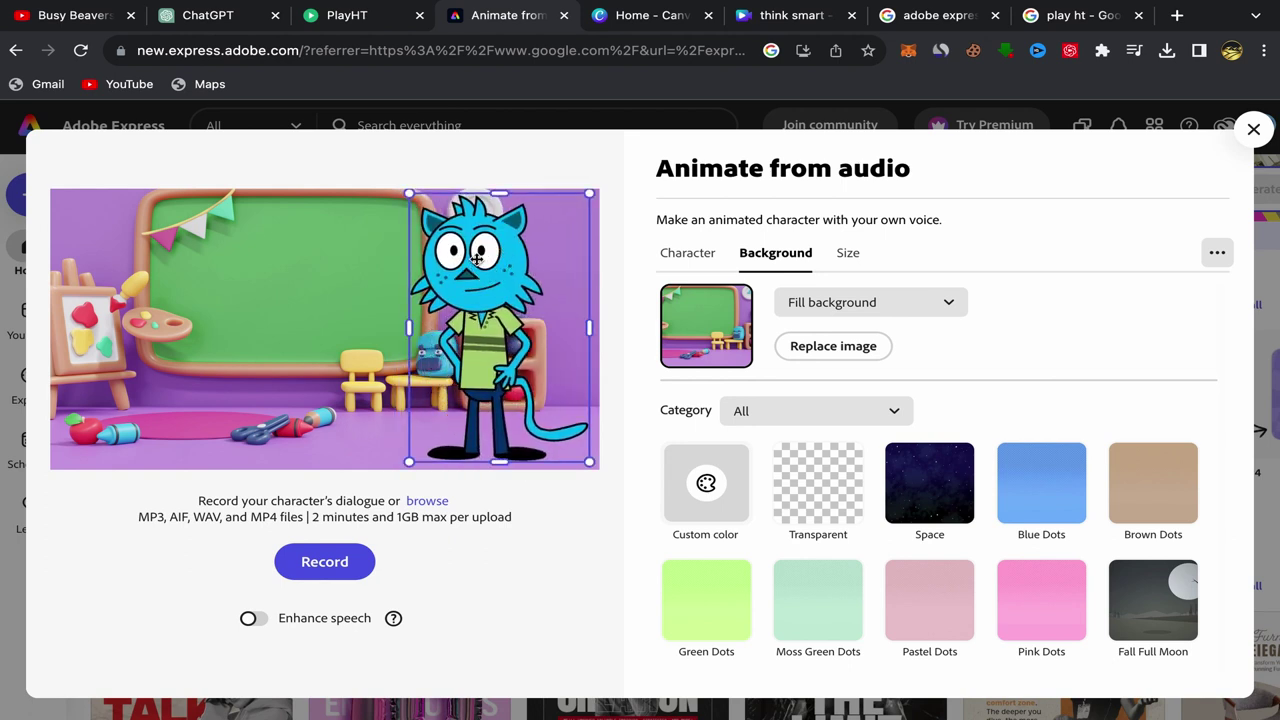
left_click(603, 554)
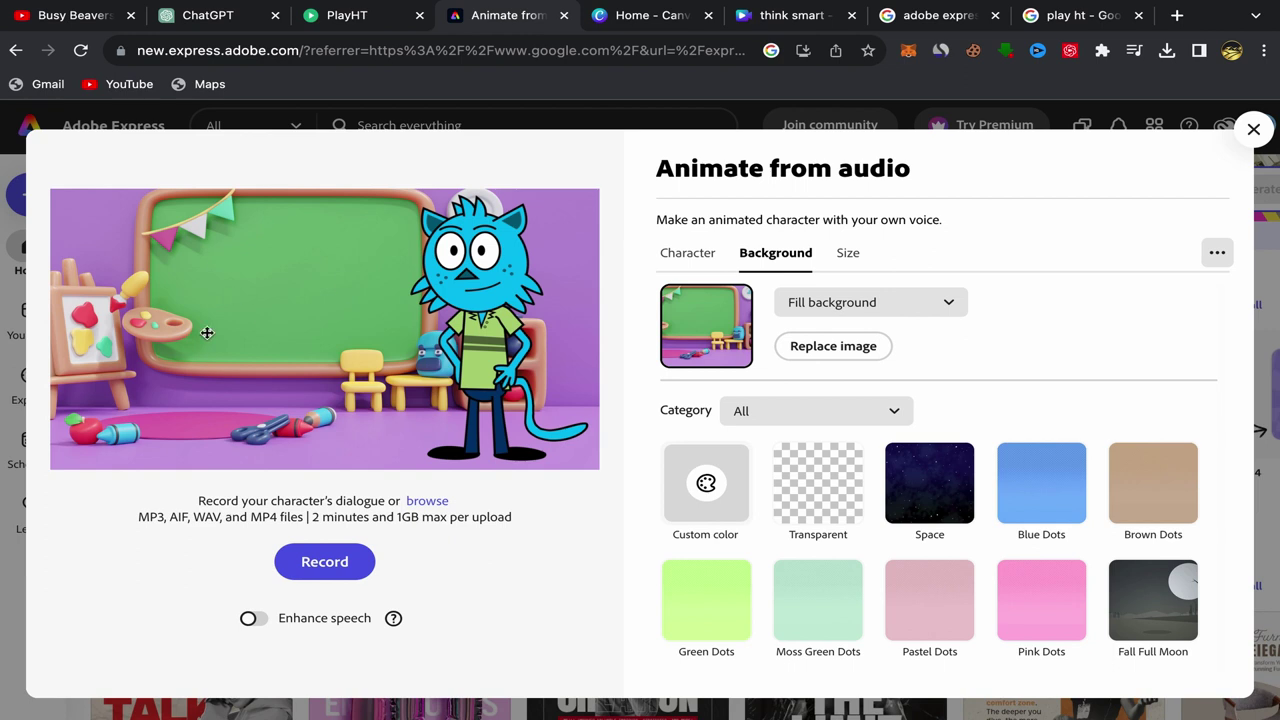
Step: Review the resize options for the different platforms, leaving the size on YouTube Landscape 16:9
left_click(848, 255)
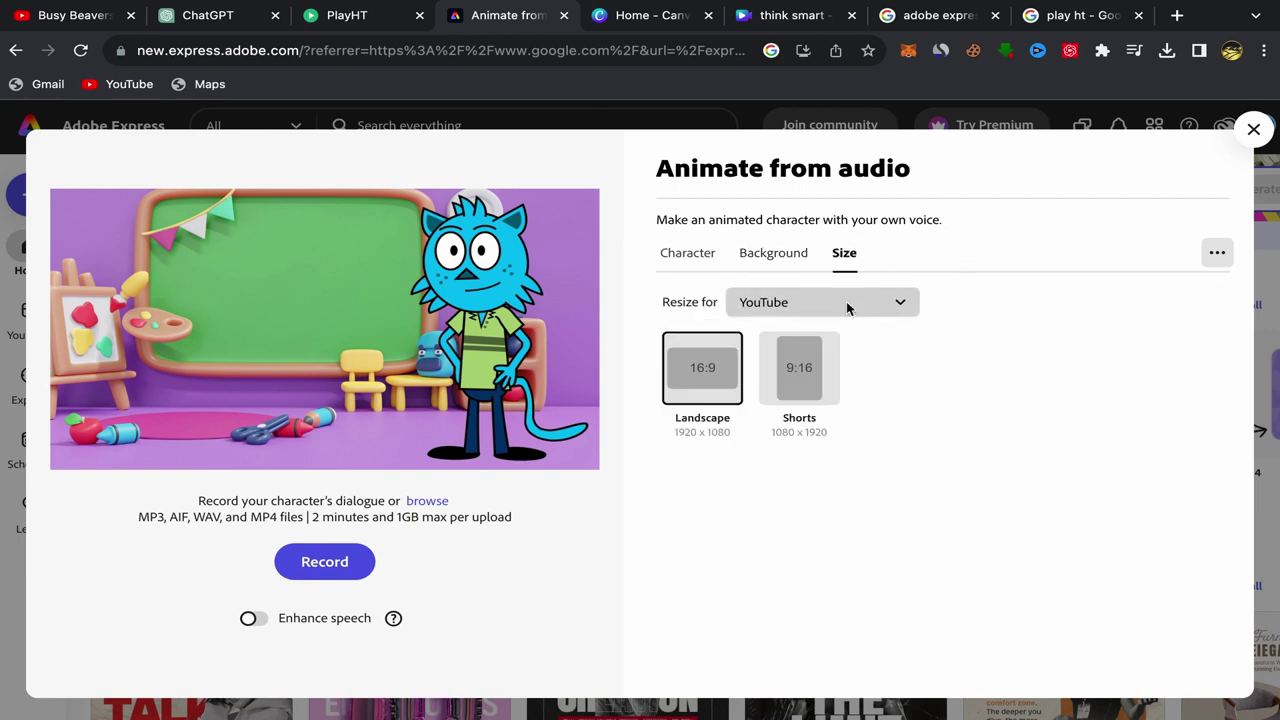
left_click(848, 305)
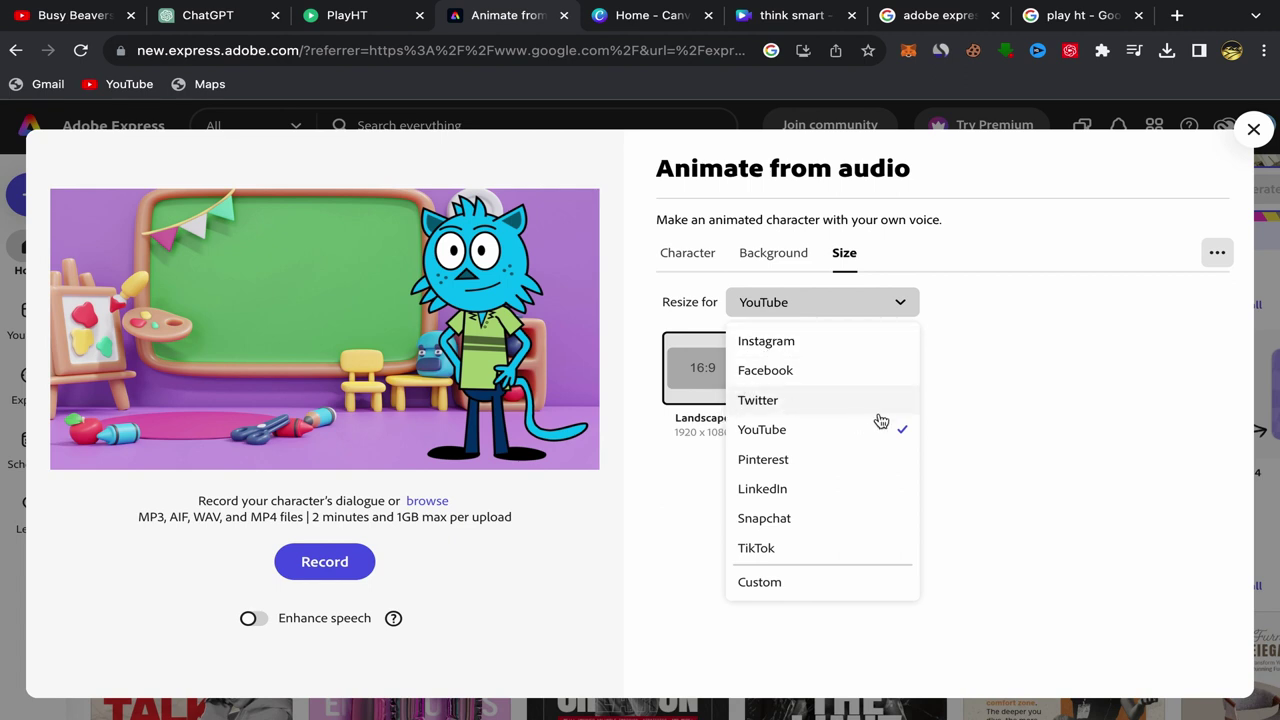
left_click(666, 494)
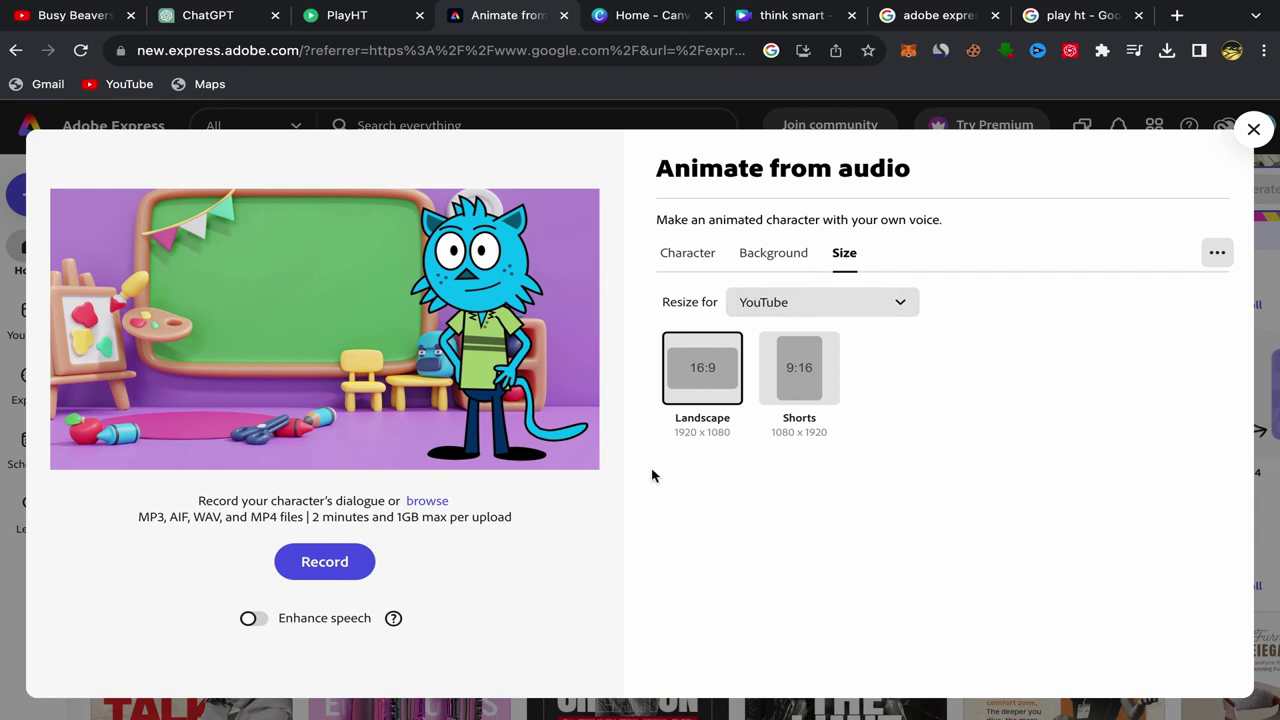
Step: Upload Hello future math wizard 1.wav from Downloads as the character's dialogue to generate the animation
left_click(432, 501)
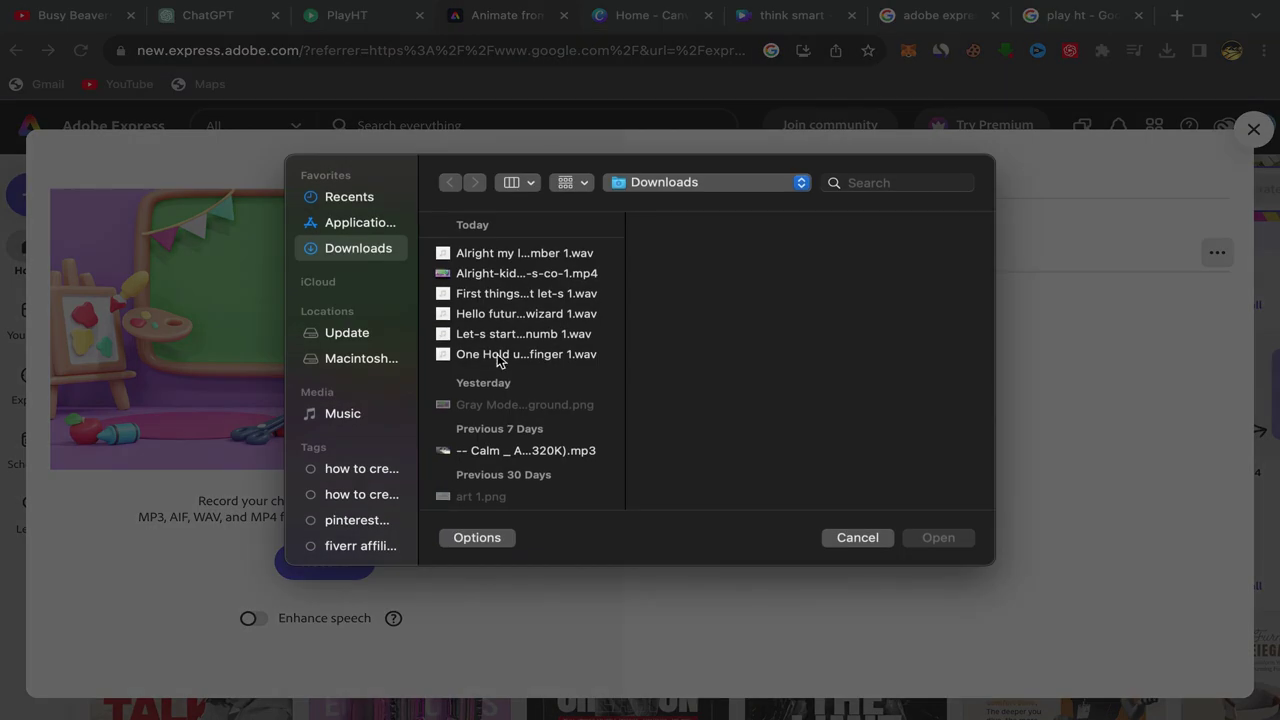
left_click(507, 316)
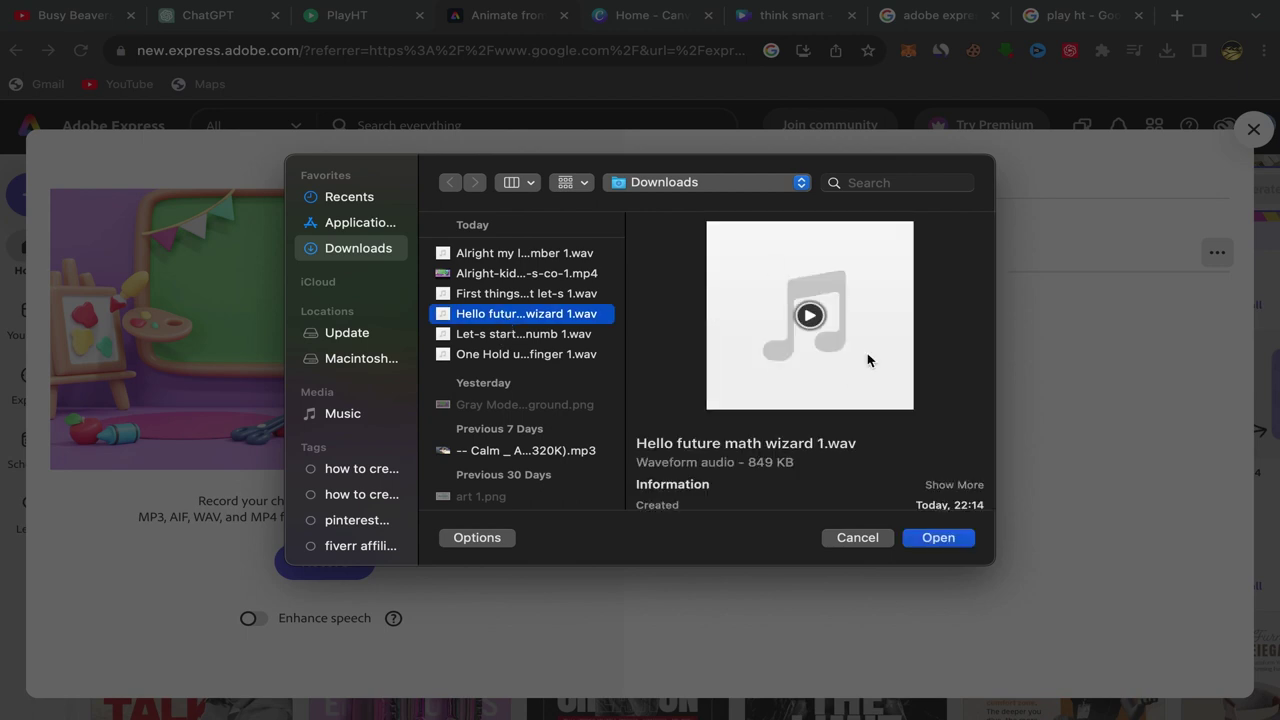
left_click(944, 539)
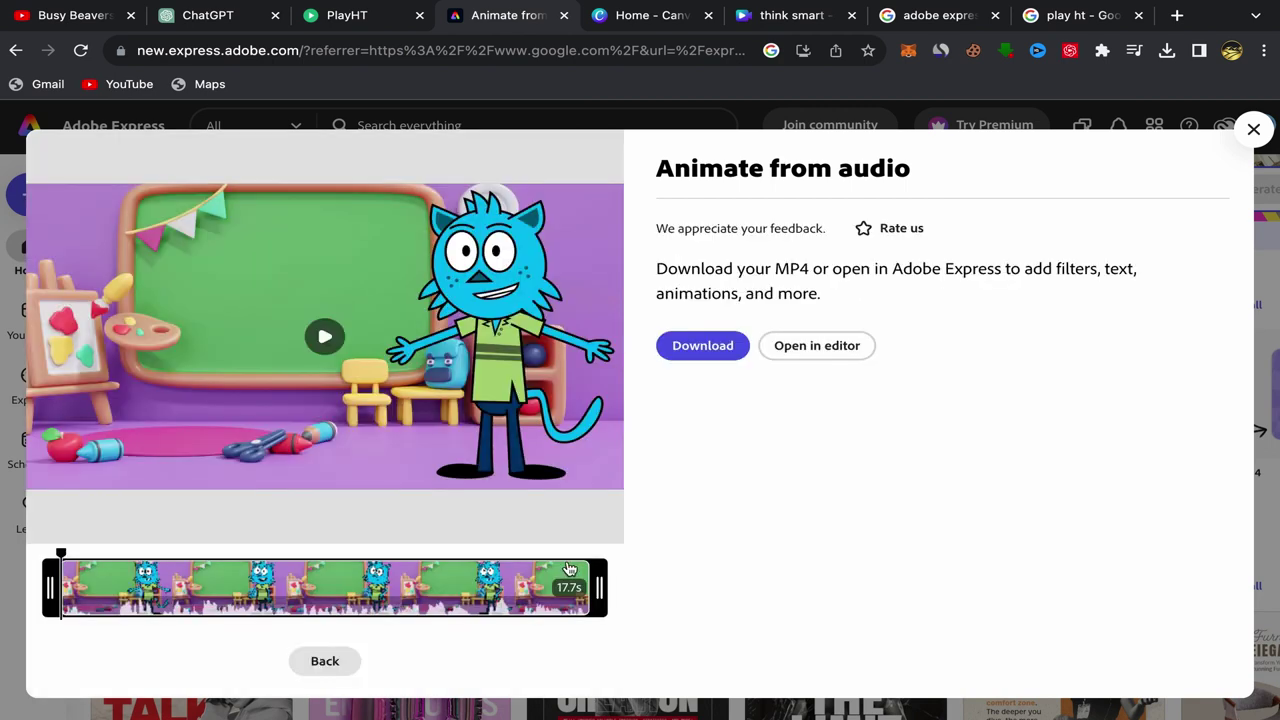
Step: Play the generated animation to the end and download it as an MP4
left_click(323, 339)
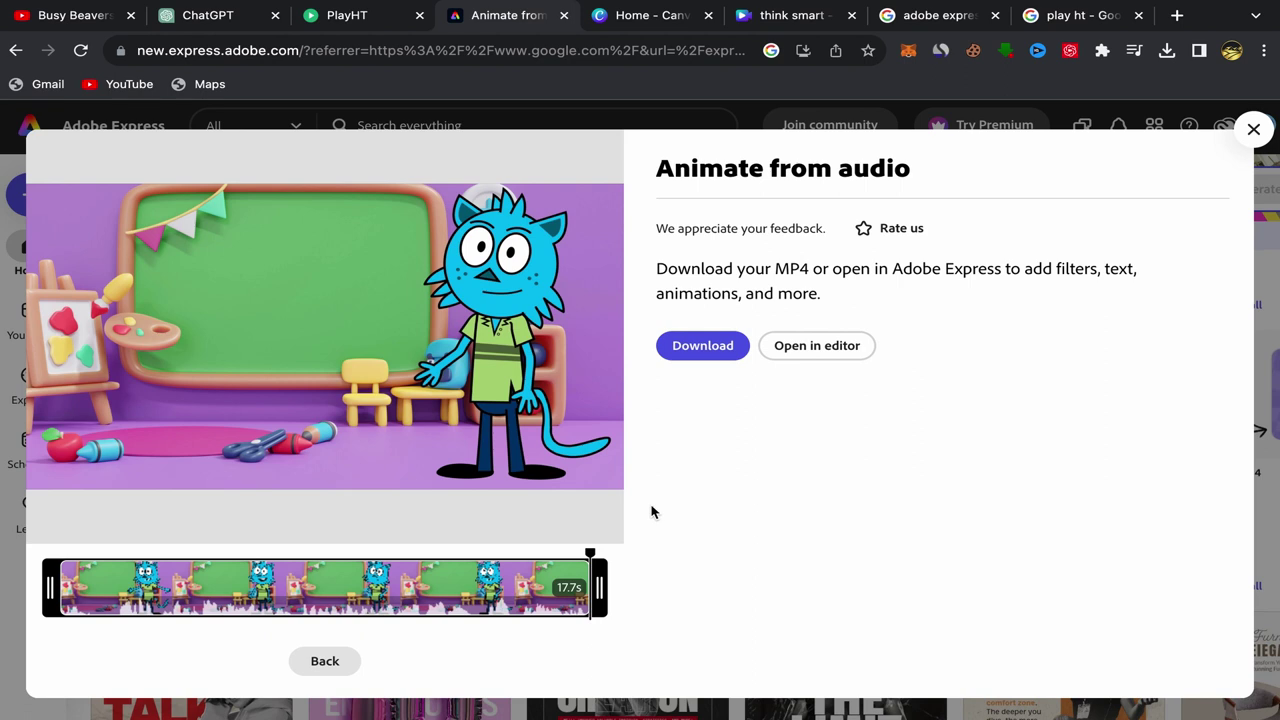
left_click(700, 348)
Step: Switch to Canva, look at the blank Video option, and open the uploaded videos in the think smart design
left_click(652, 18)
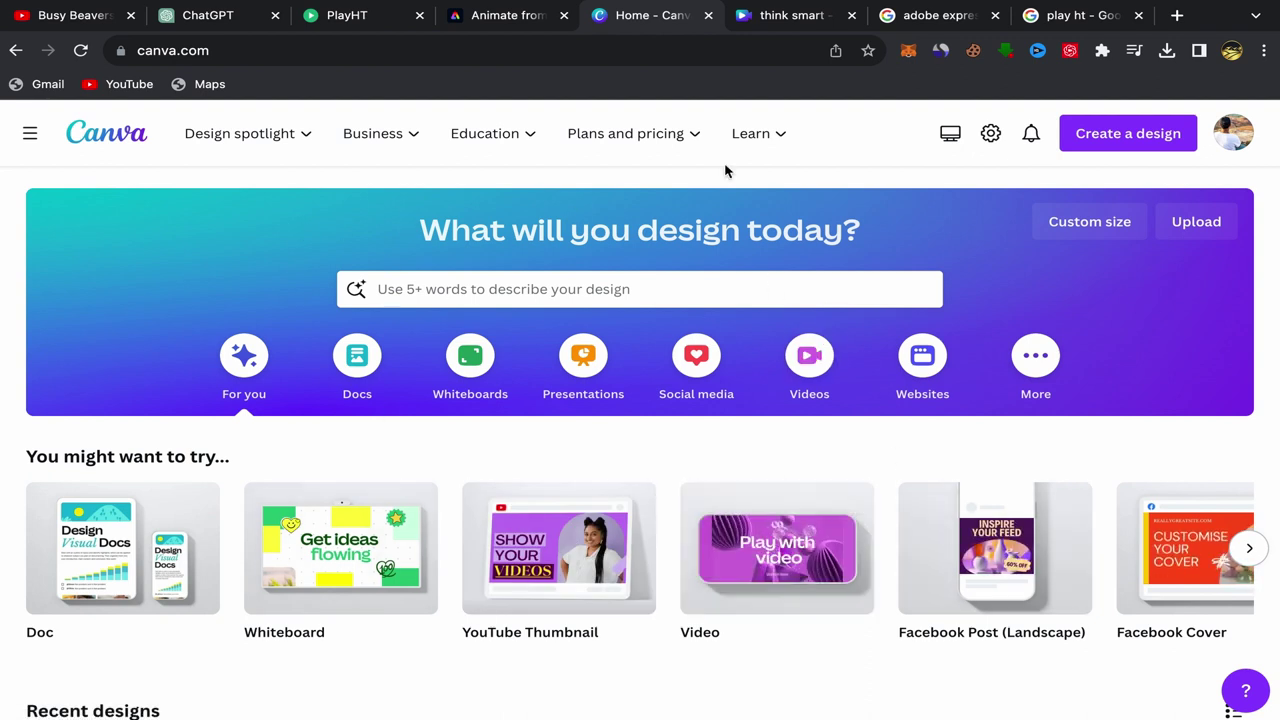
mouse_move(840, 566)
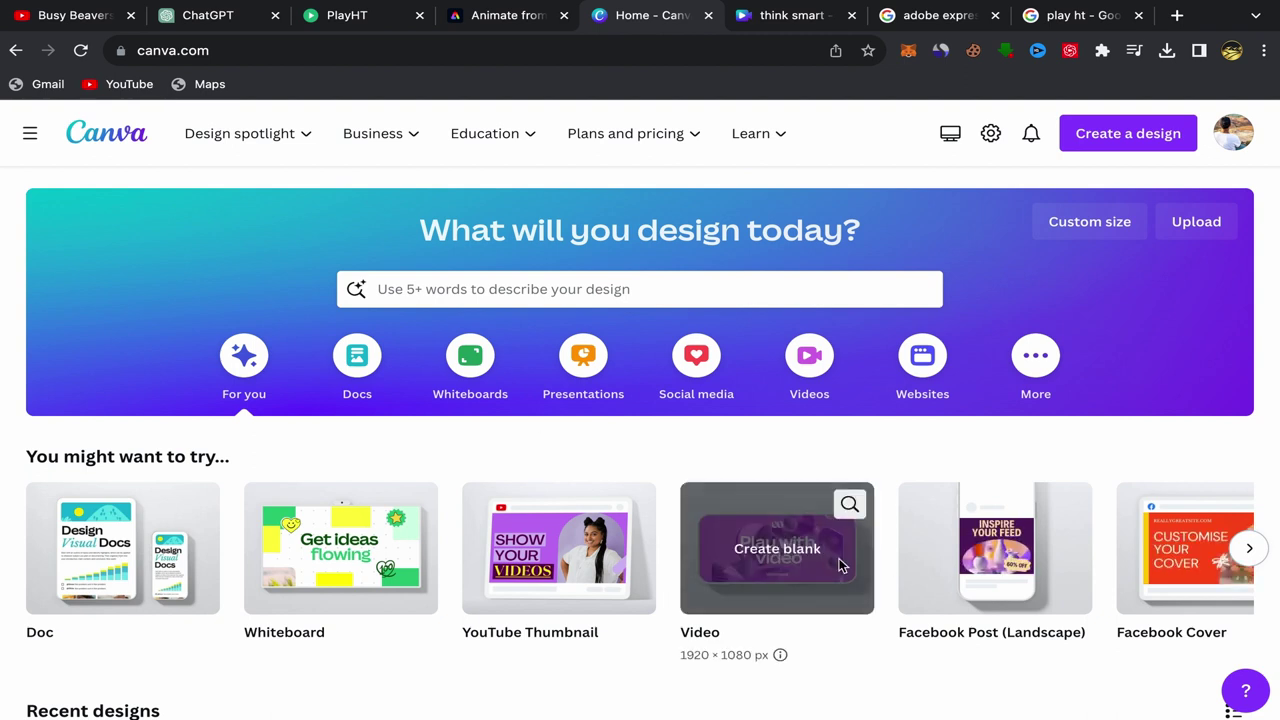
left_click(790, 16)
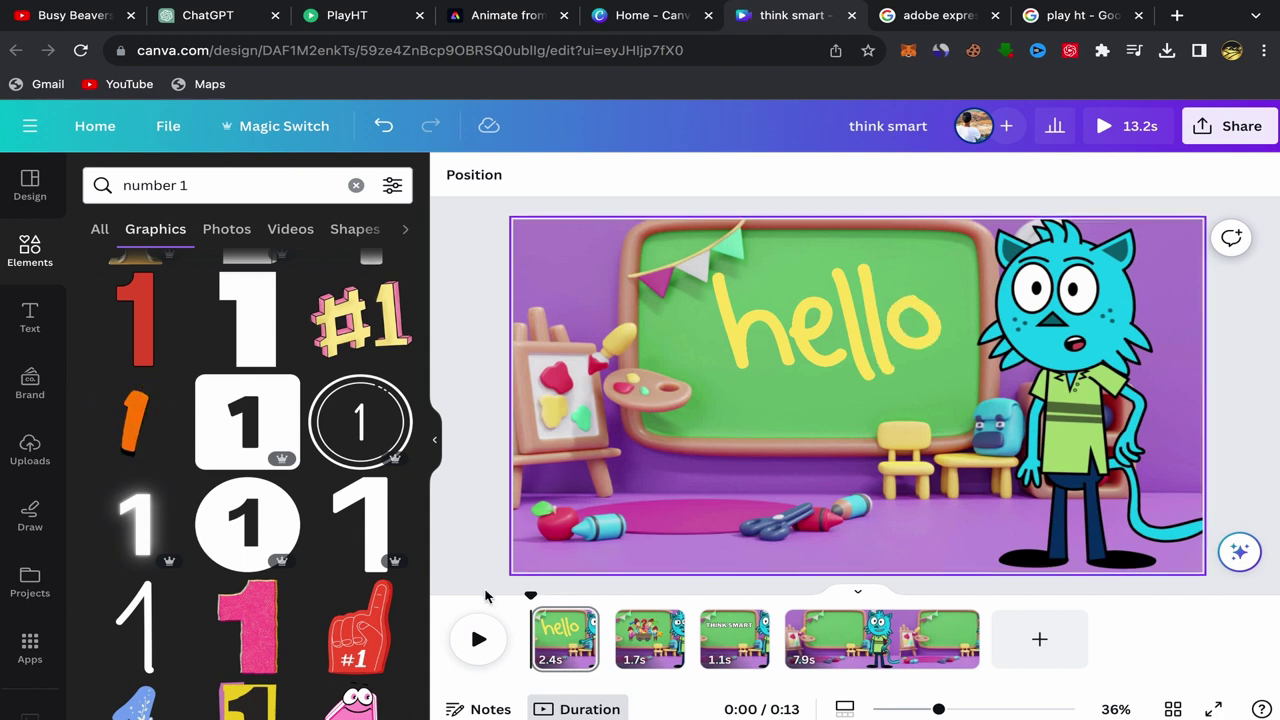
left_click(29, 452)
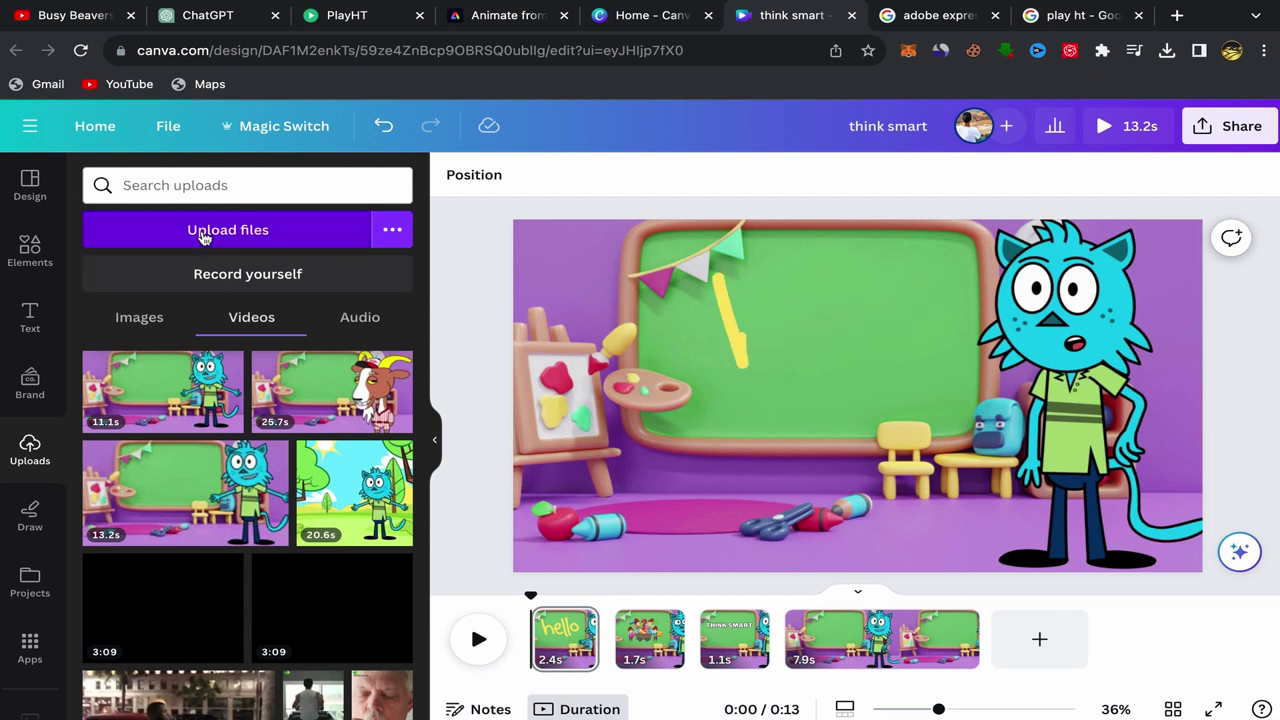
left_click(203, 233)
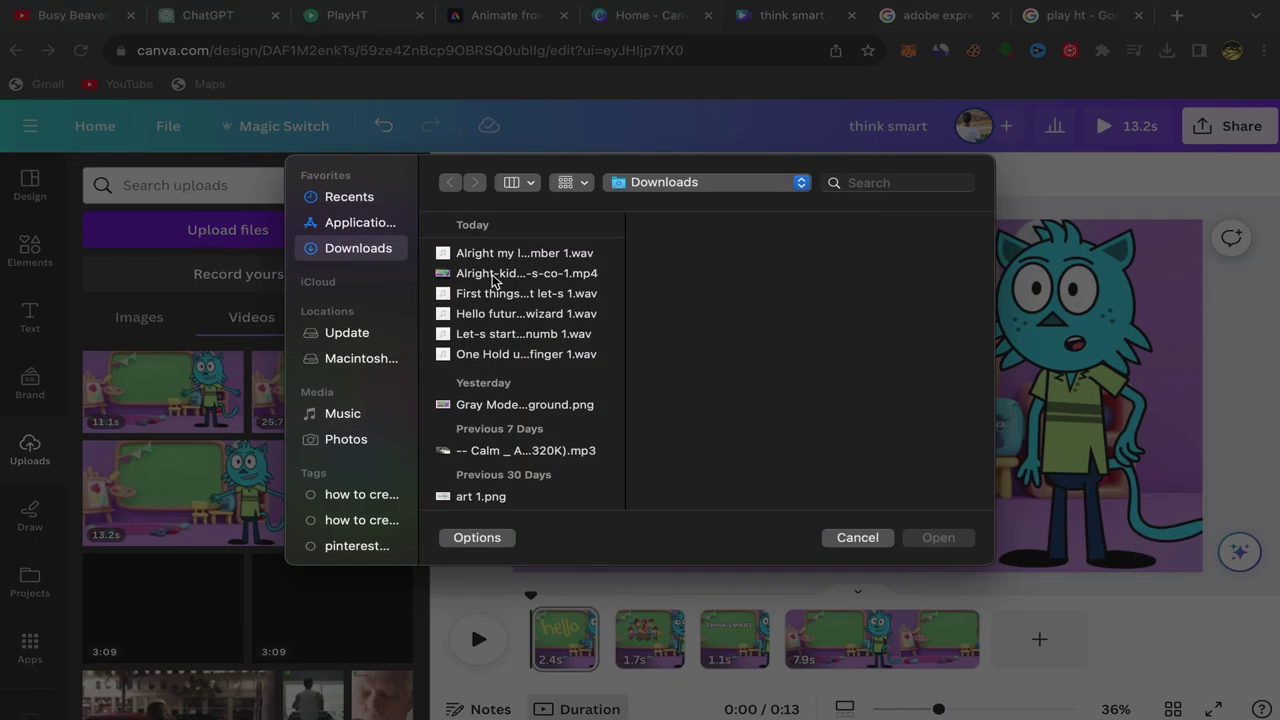
left_click(502, 274)
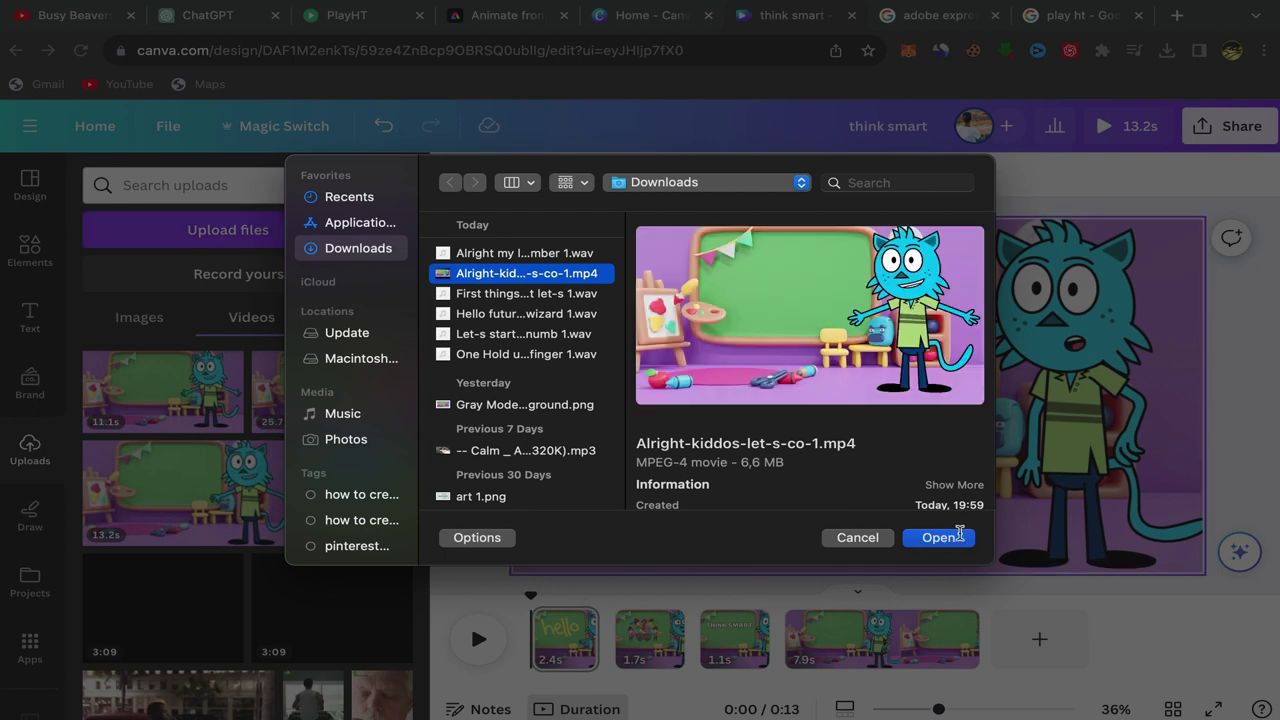
left_click(866, 543)
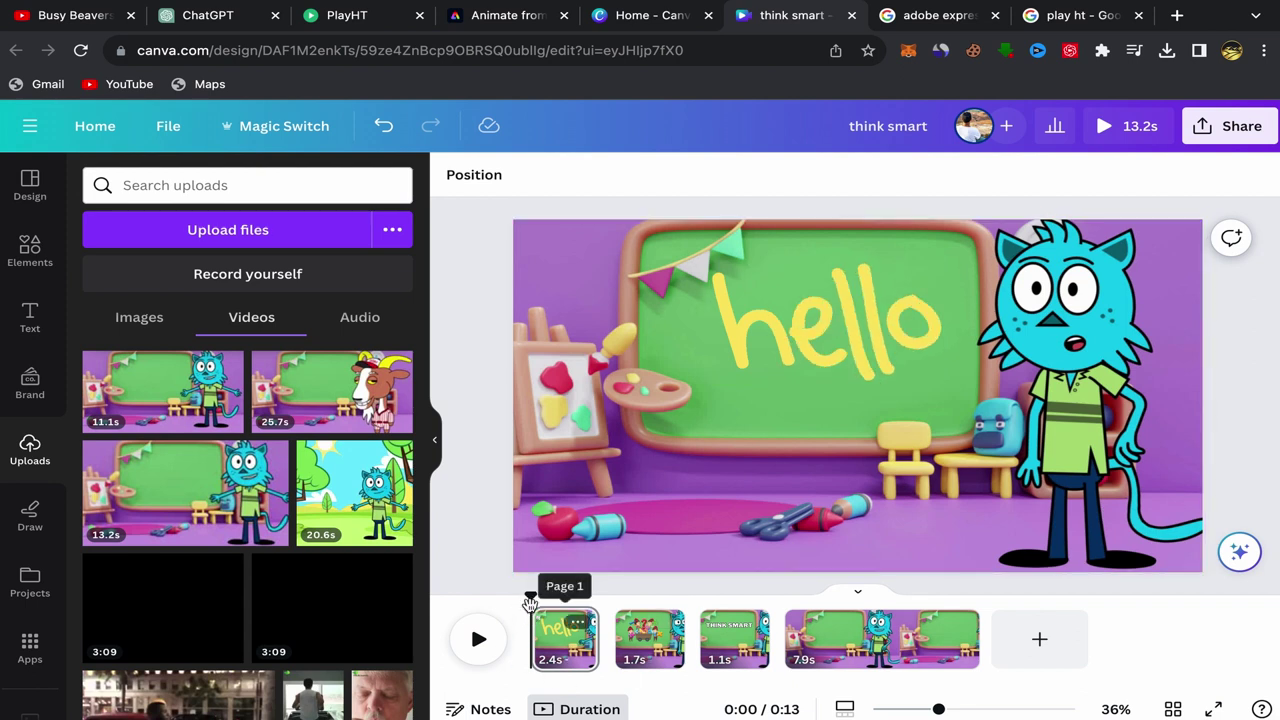
Step: Play the first page of the think smart video to preview the hello animation, and pause at about 2 seconds
left_click(487, 634)
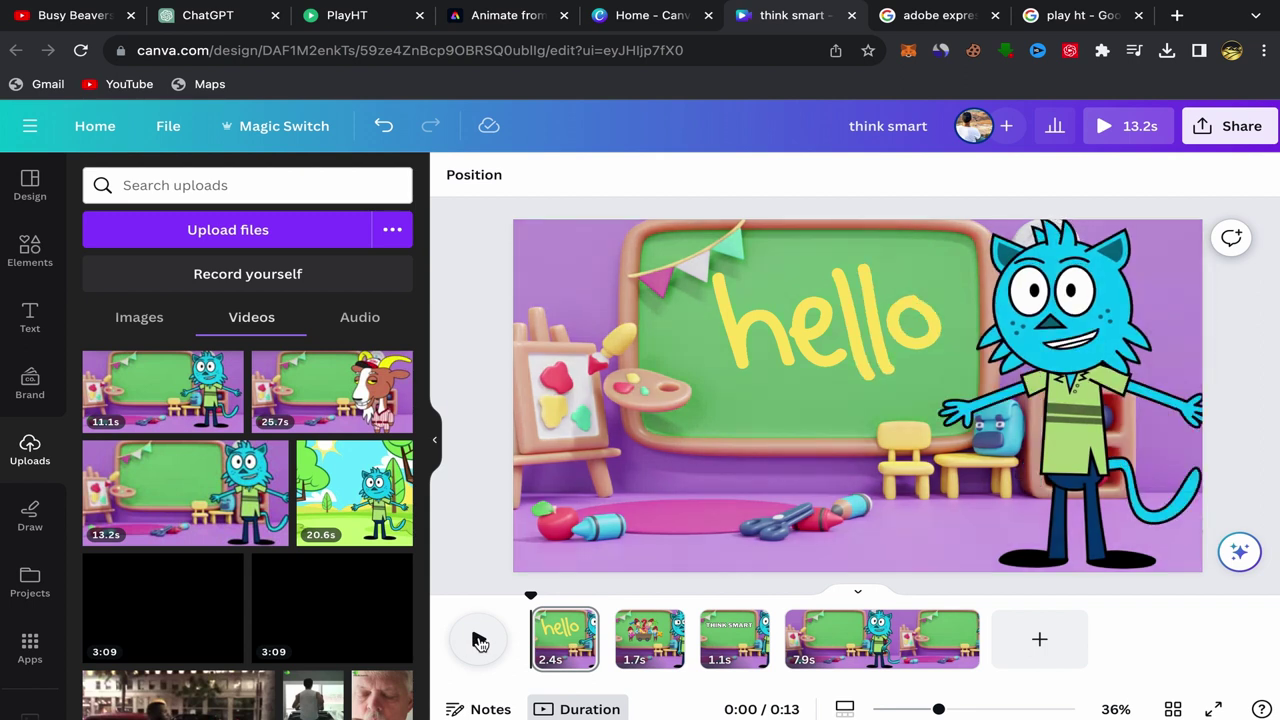
left_click(479, 641)
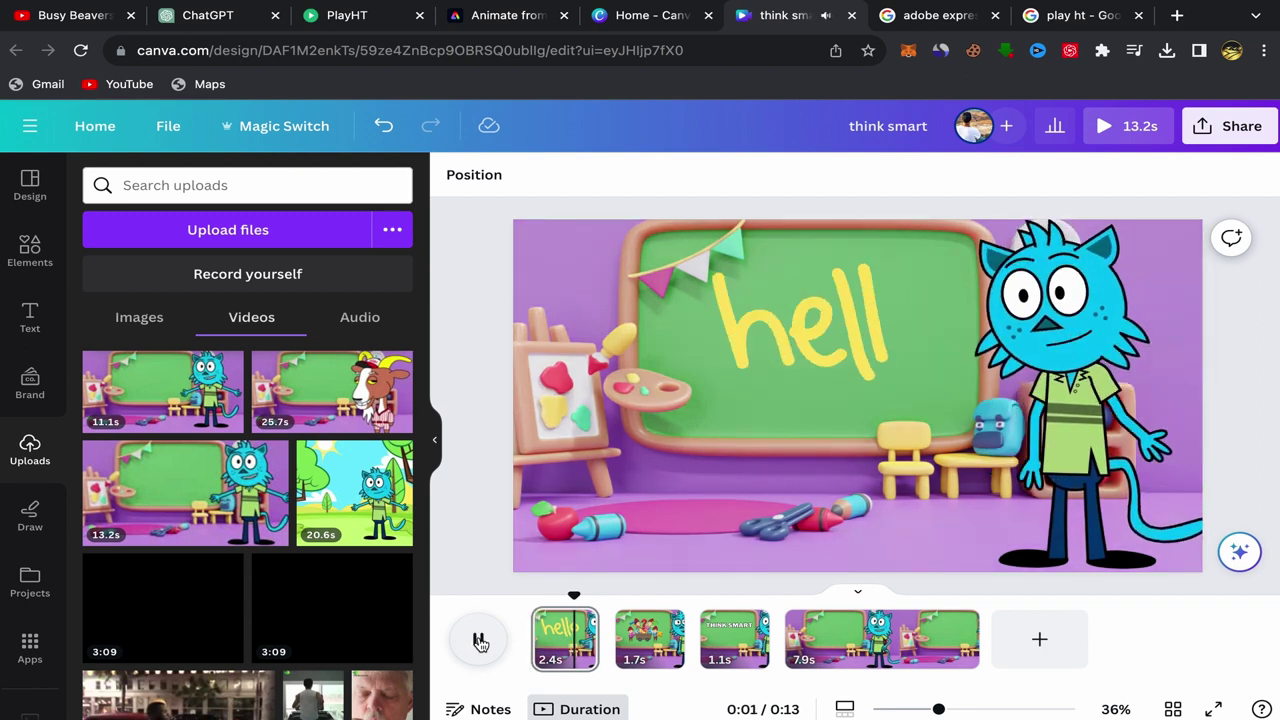
left_click(593, 623)
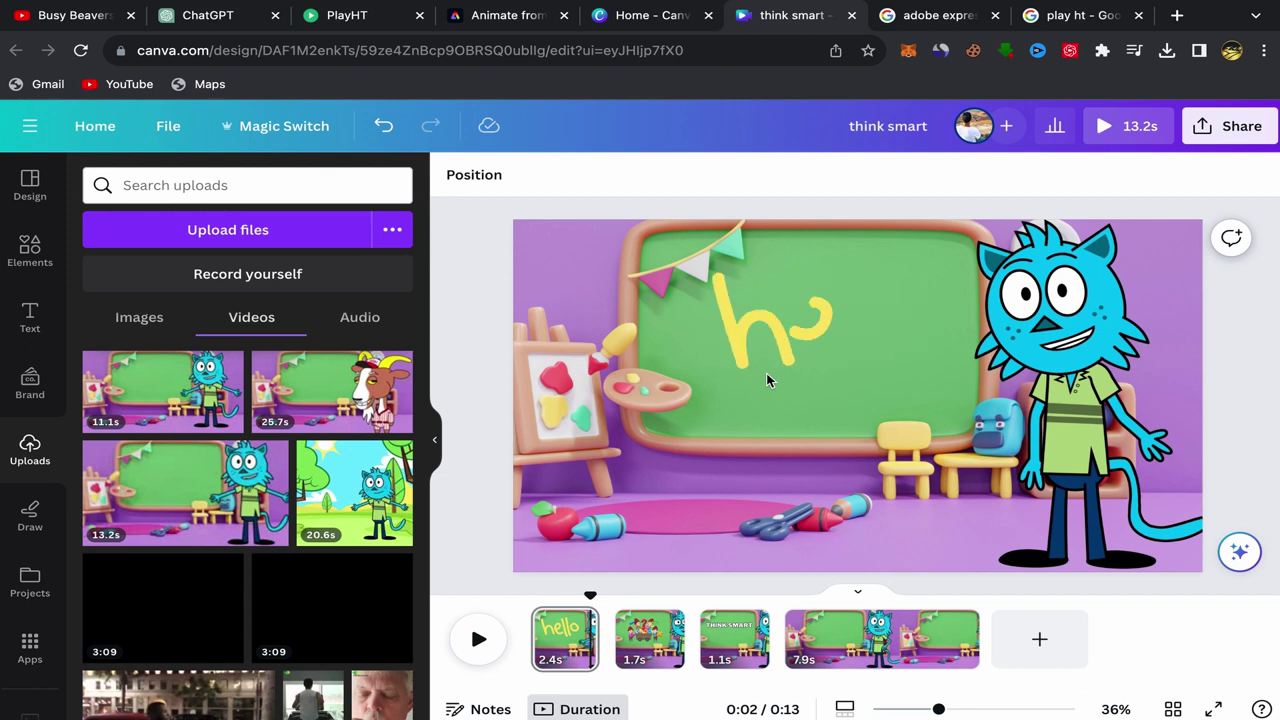
Step: Replace the yellow hello on the first page with the animated white HELLO graphic from a hello search, scaled down onto the green board
left_click(834, 321)
left_click(826, 427)
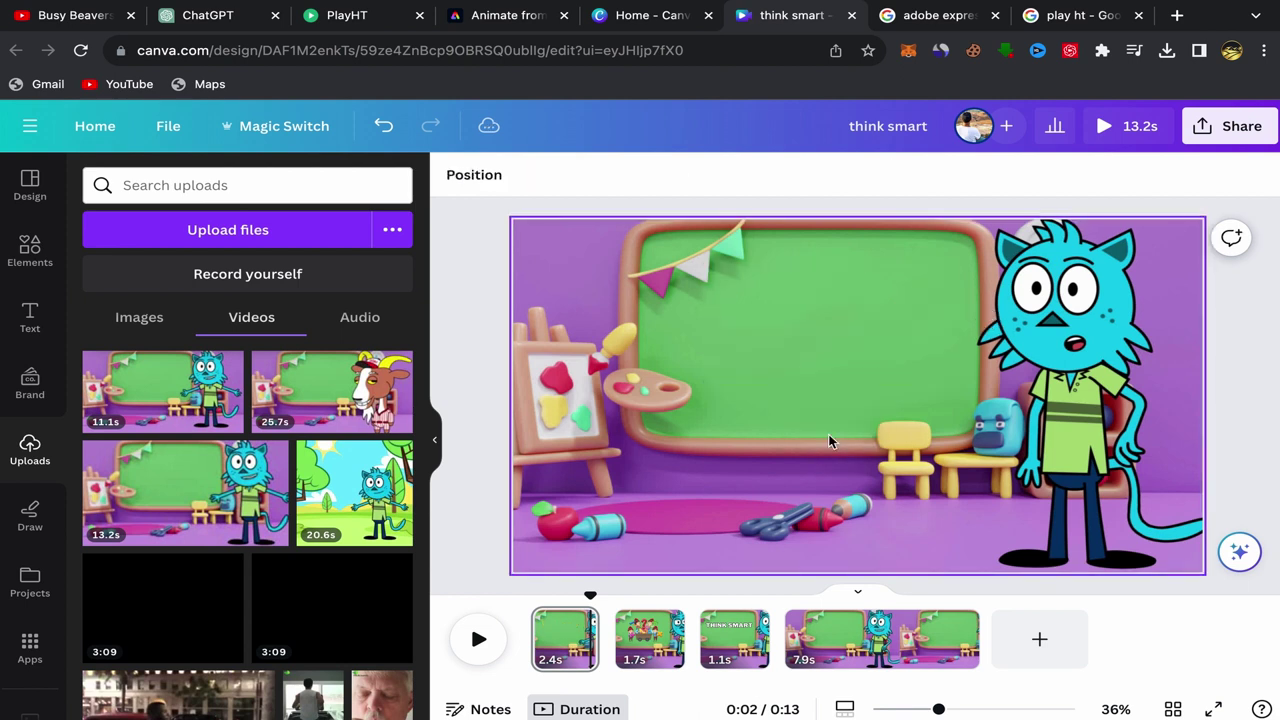
left_click(29, 250)
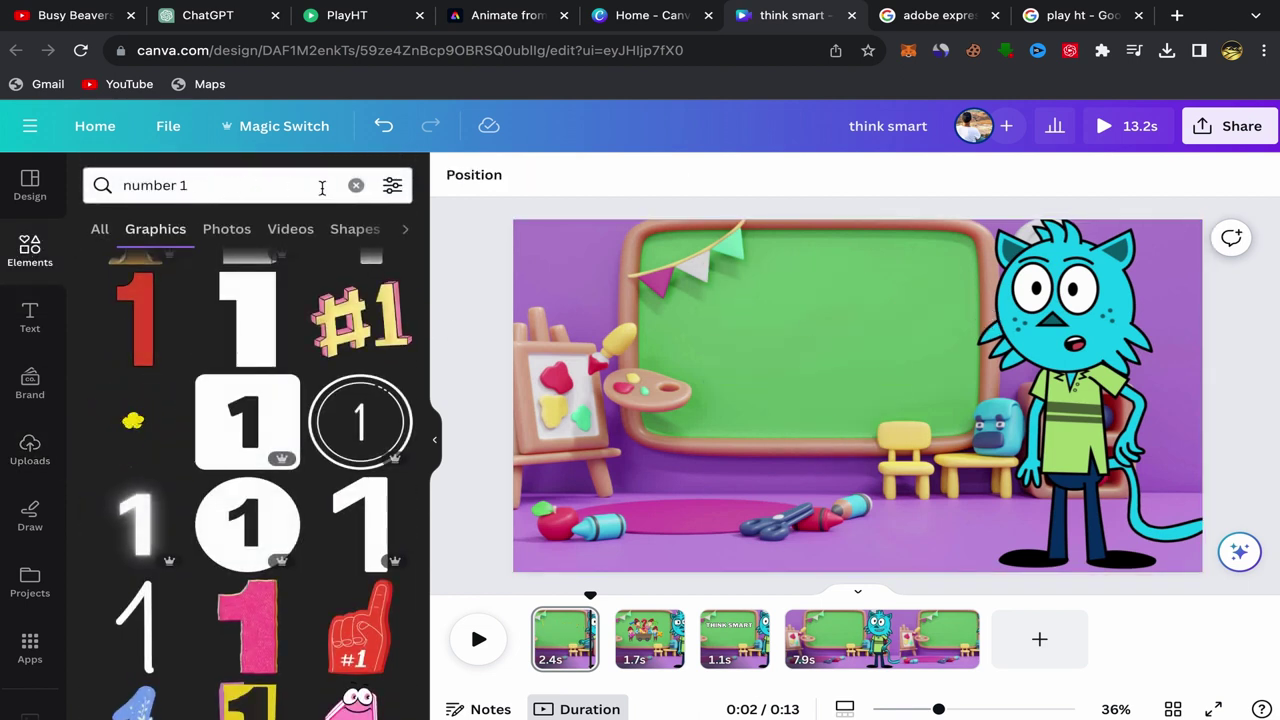
left_click(356, 185)
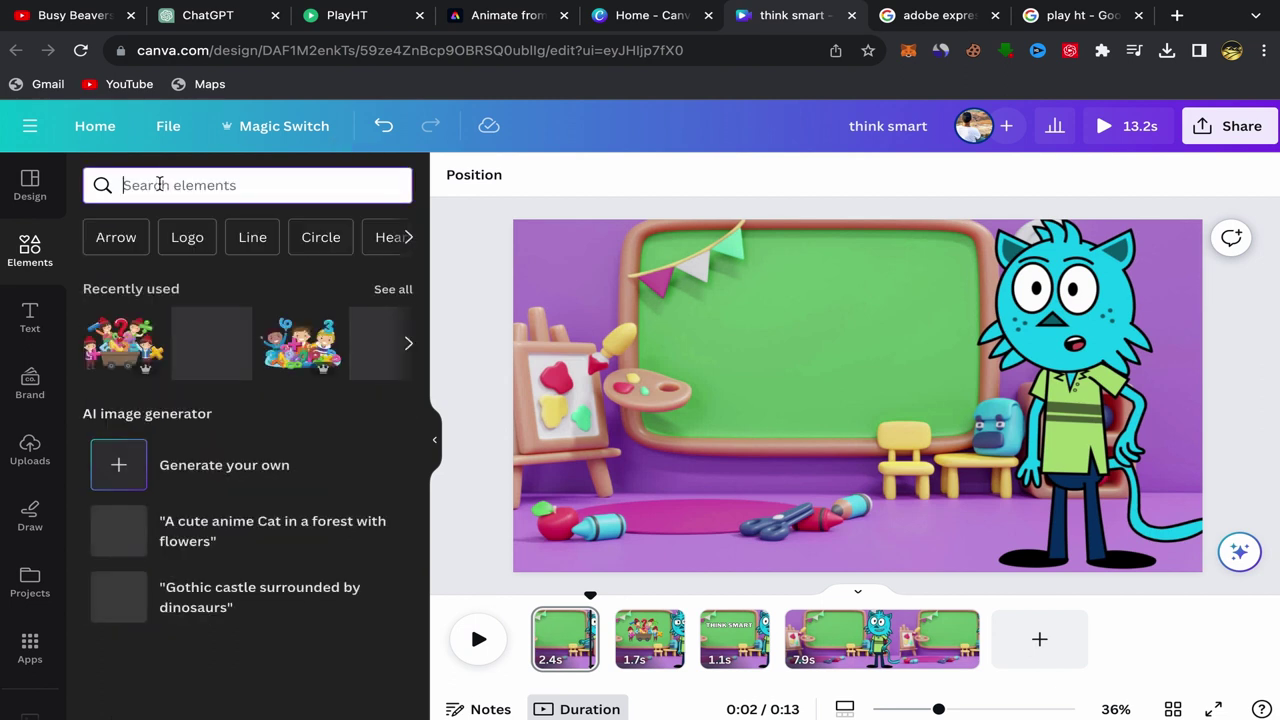
type("hello")
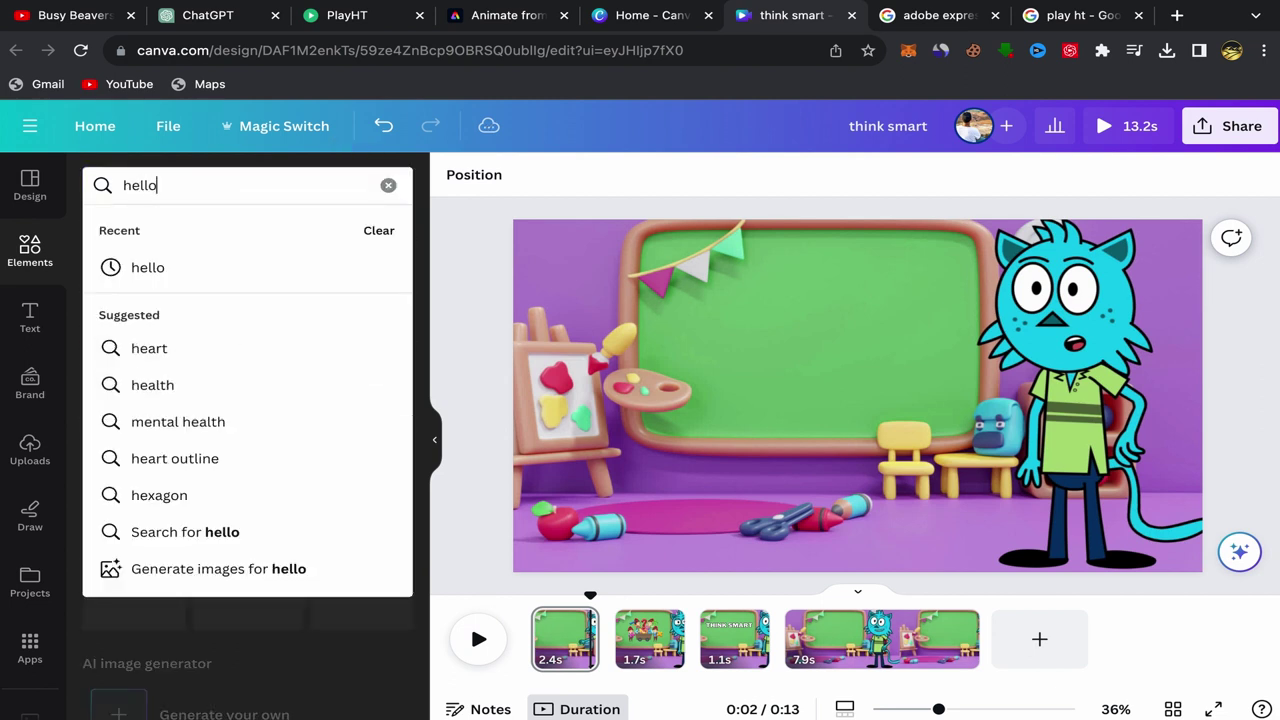
key("Return")
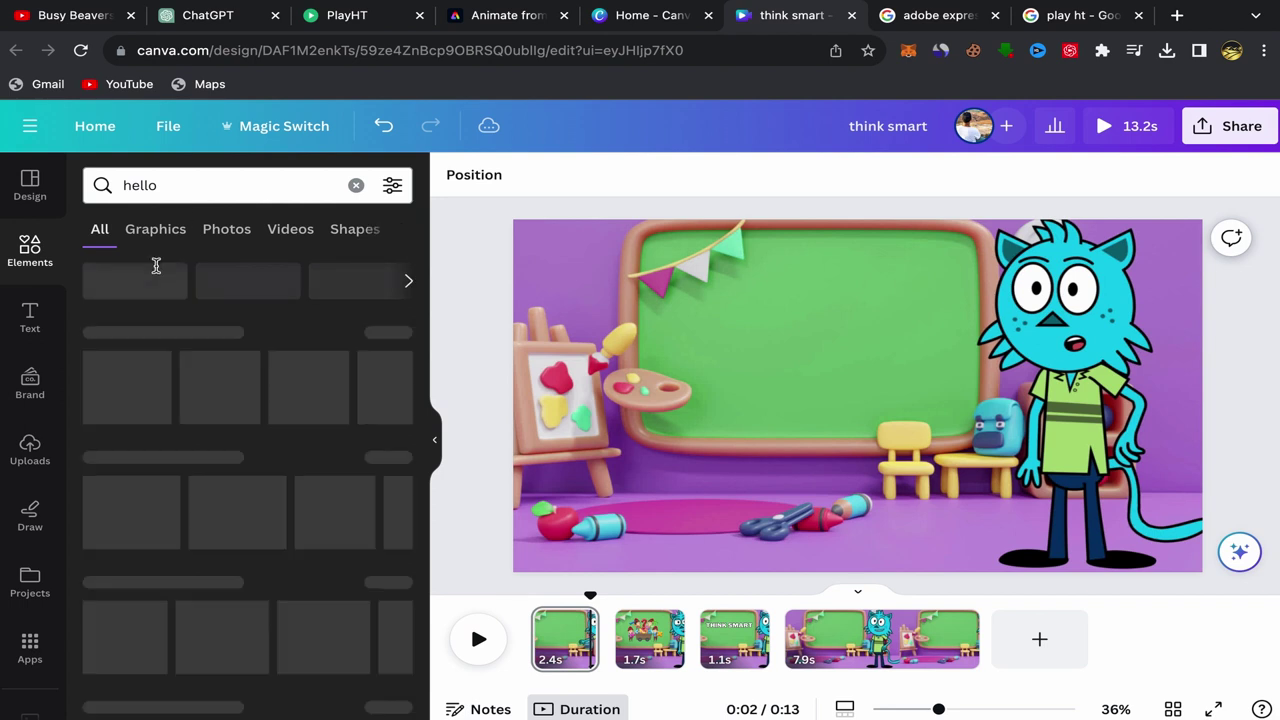
left_click(155, 230)
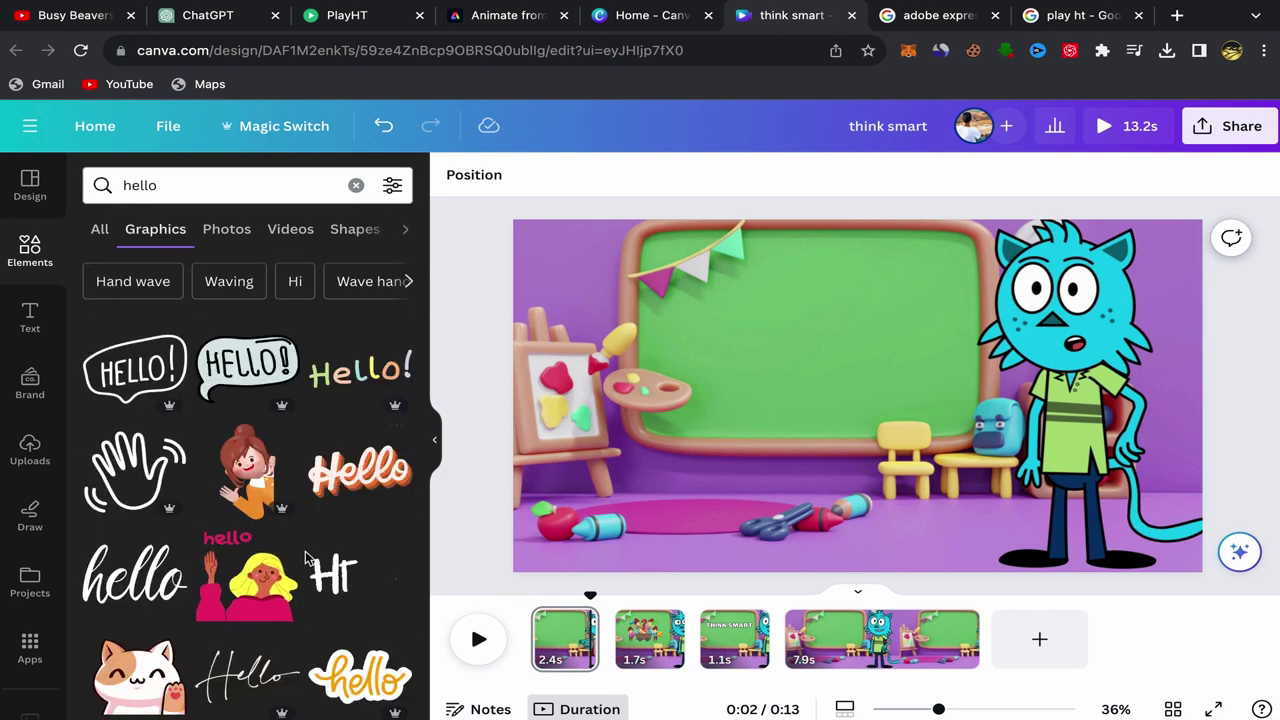
scroll(340, 450, "down", 2)
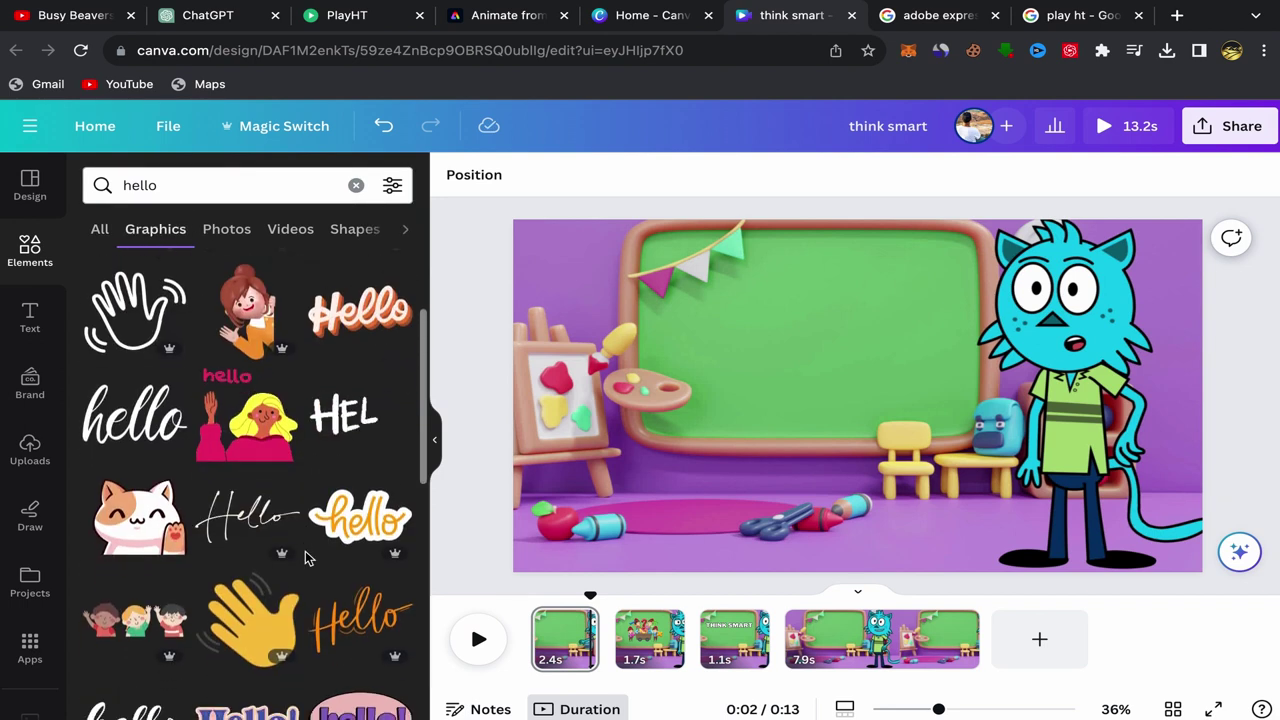
left_click(351, 417)
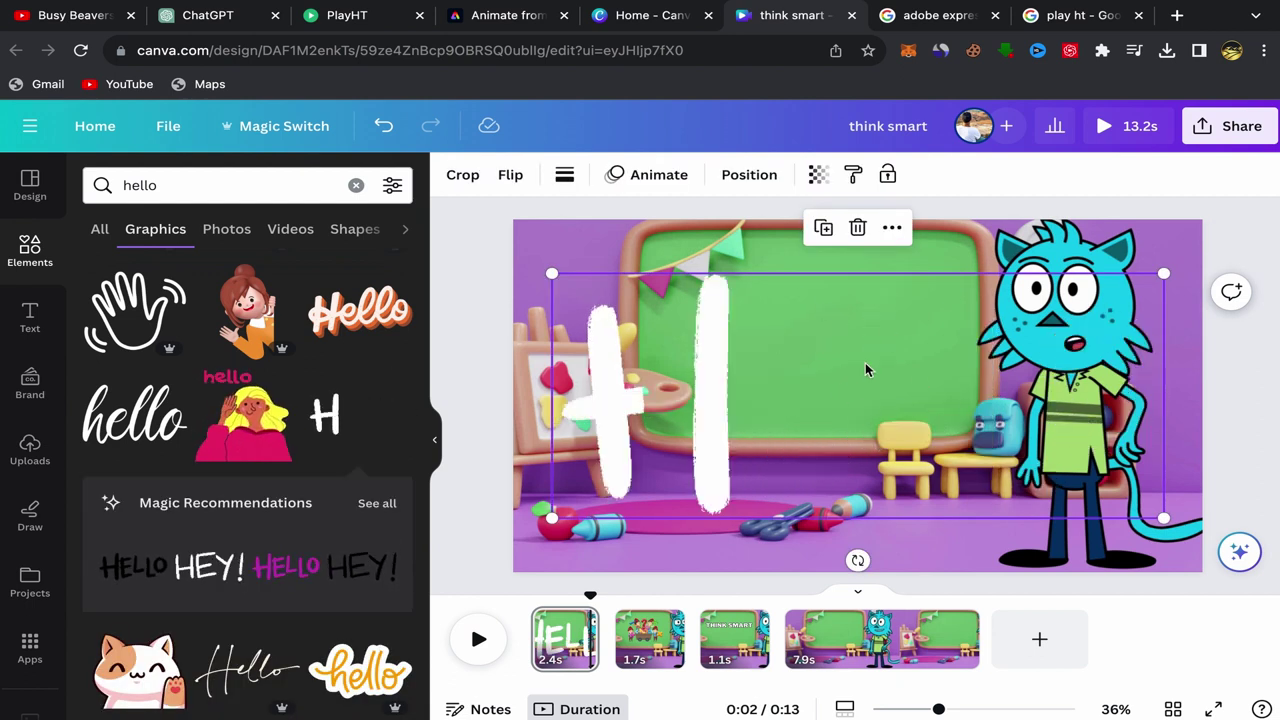
left_click_drag(1172, 524, 854, 337)
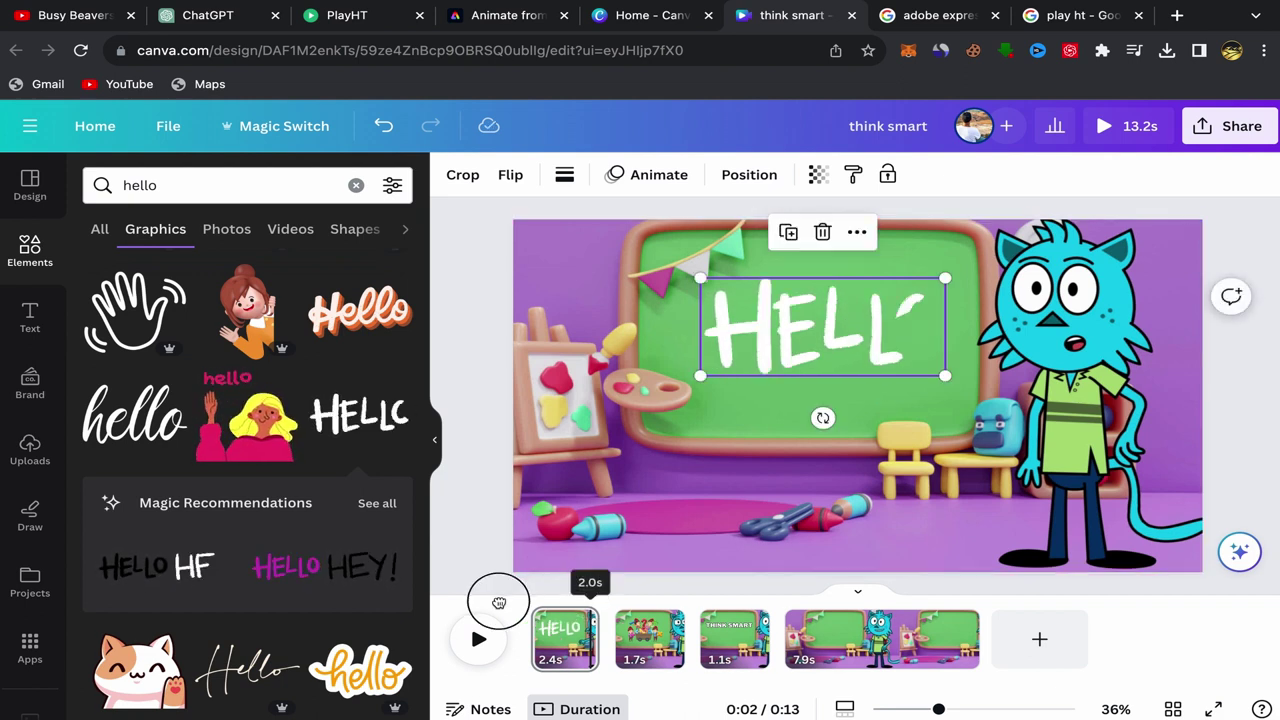
Step: Play the video from the start to preview the HELLO graphic, and stop on the second page at about 3 seconds
left_click(499, 603)
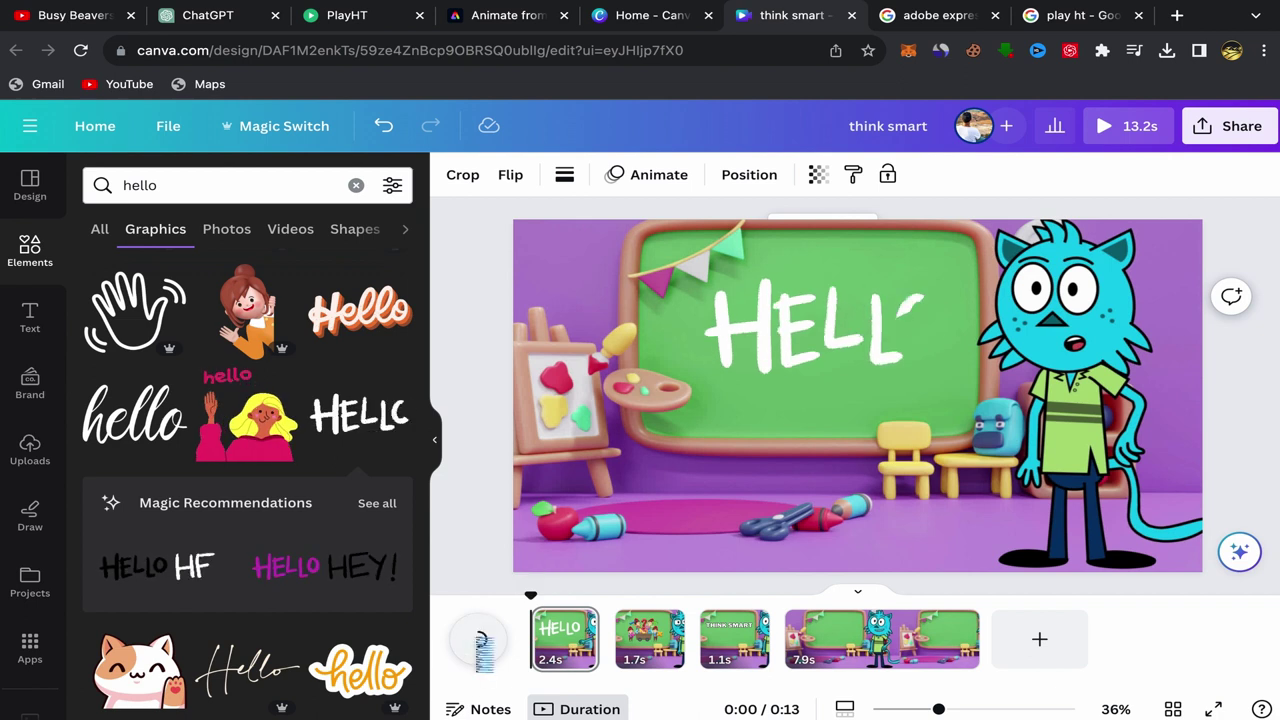
left_click(478, 641)
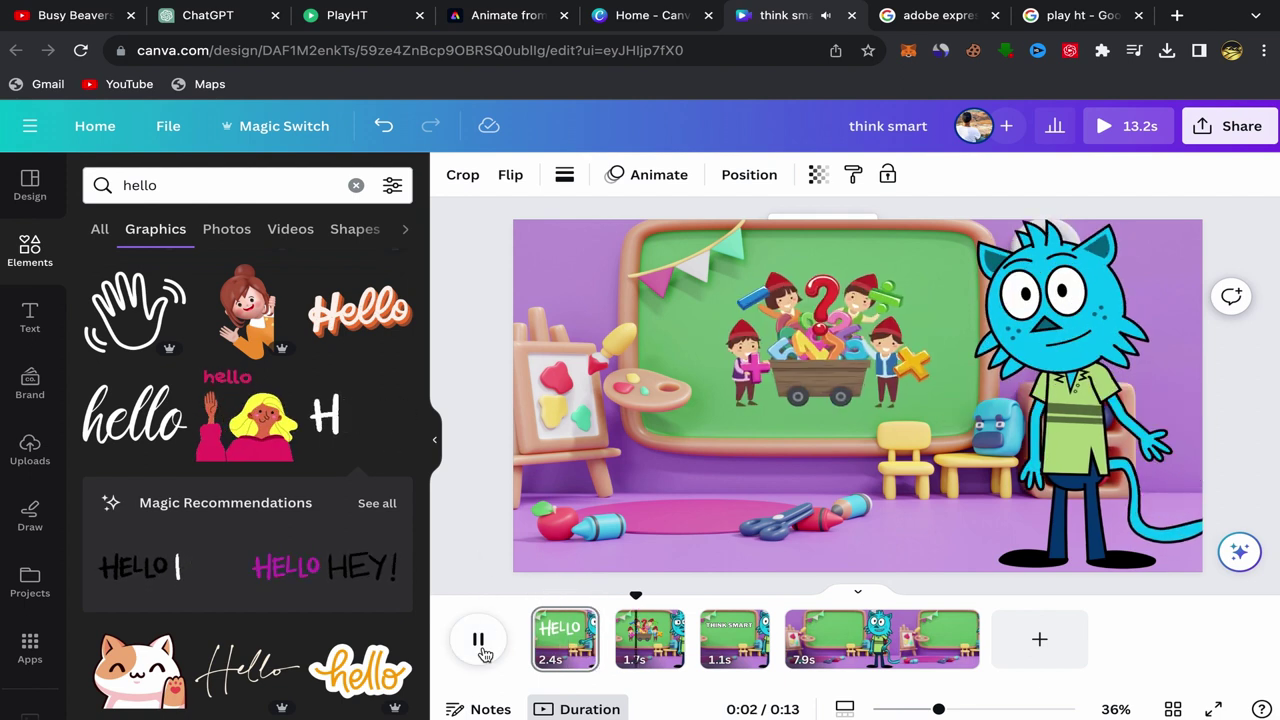
left_click(765, 341)
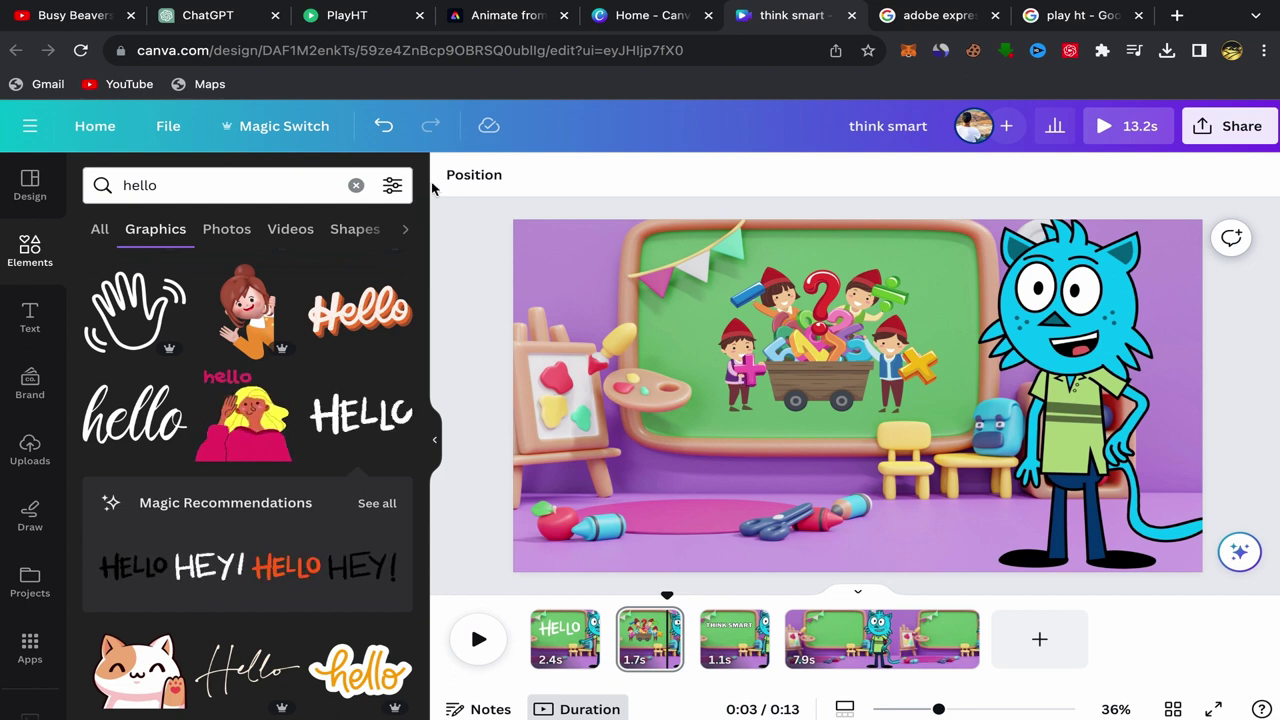
Step: Search the elements for numbers for kids and show only graphics
left_click(355, 185)
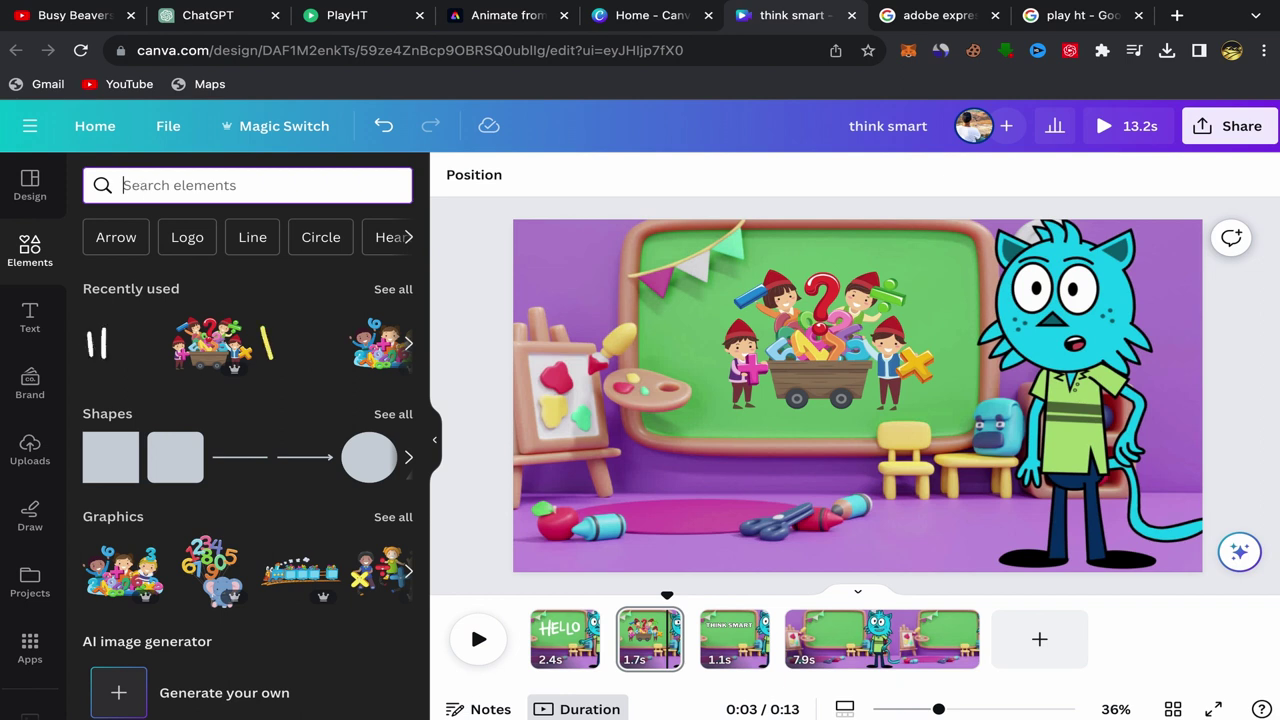
type("numbers")
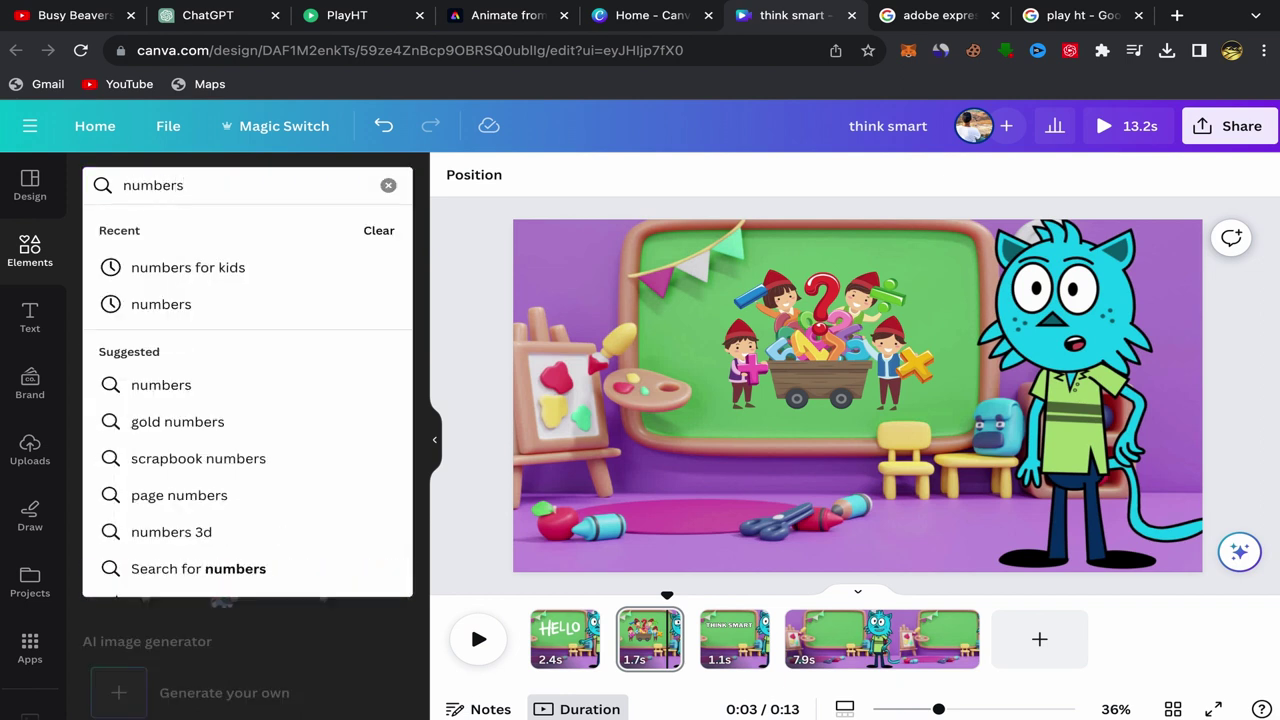
left_click(180, 277)
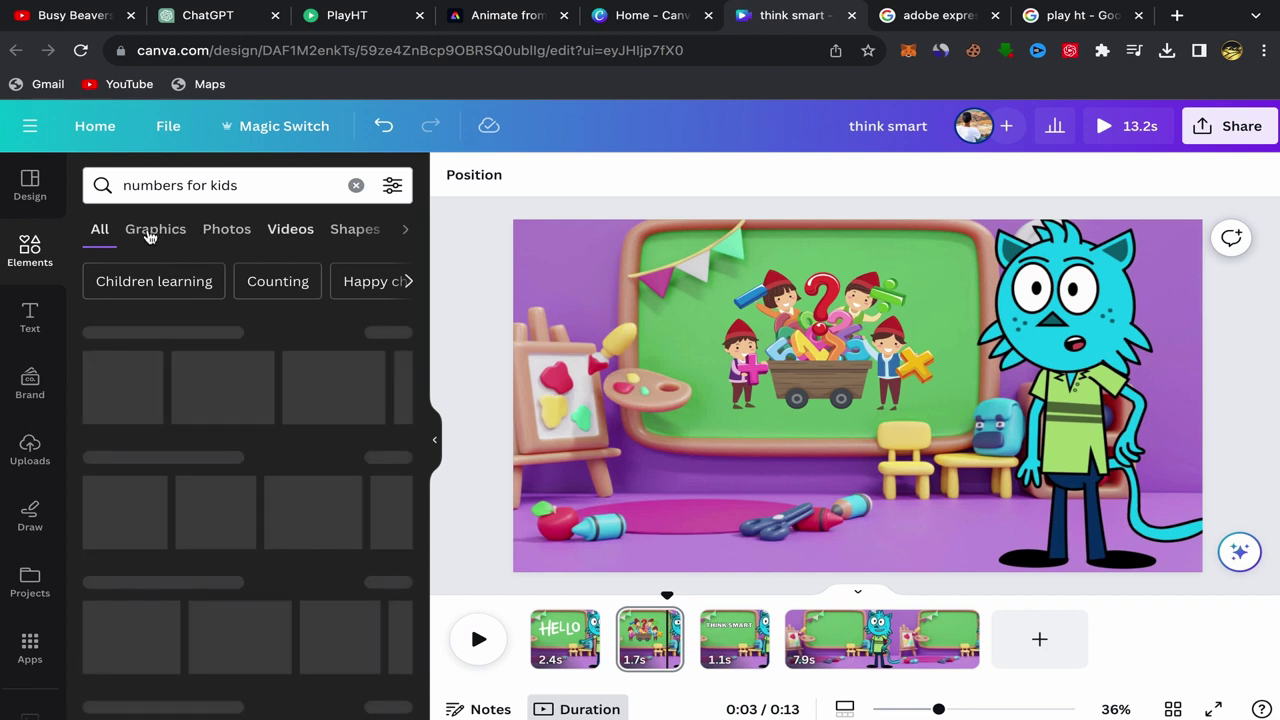
left_click(152, 230)
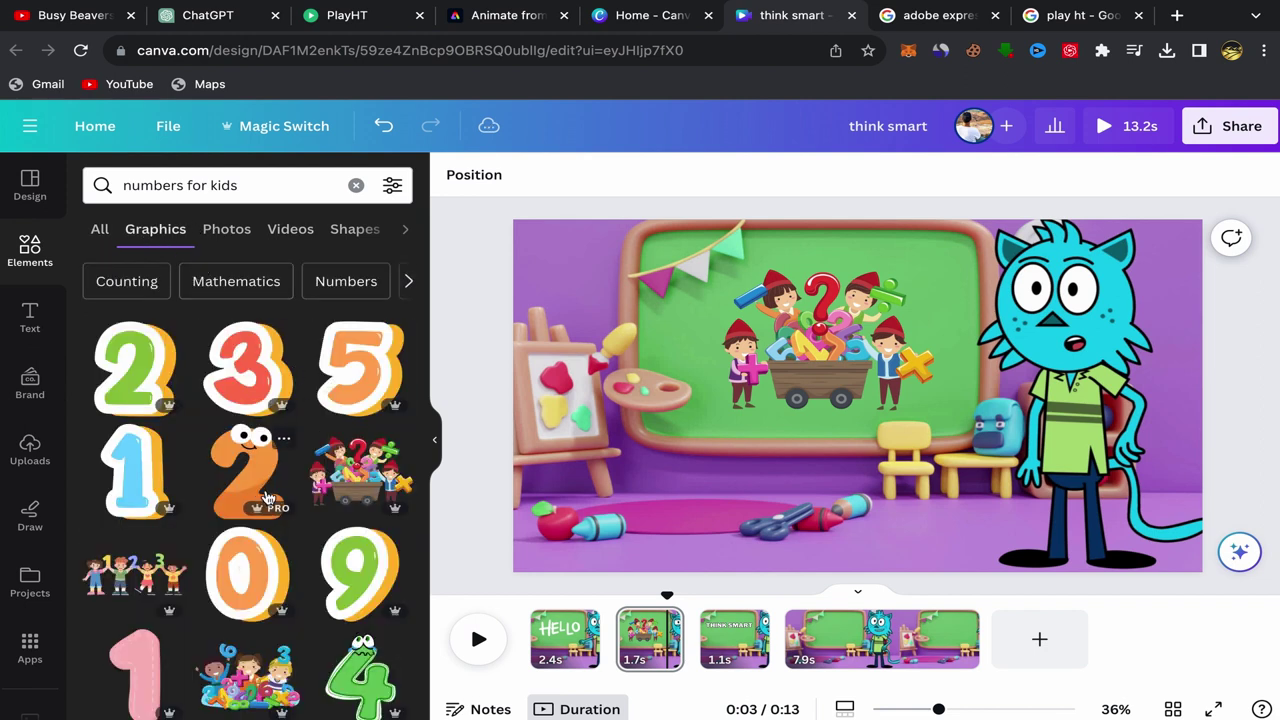
scroll(250, 420, "down", 2)
Step: Delete the graphic of children around a cart of numbers from the second page's board
left_click(938, 334)
left_click(860, 308)
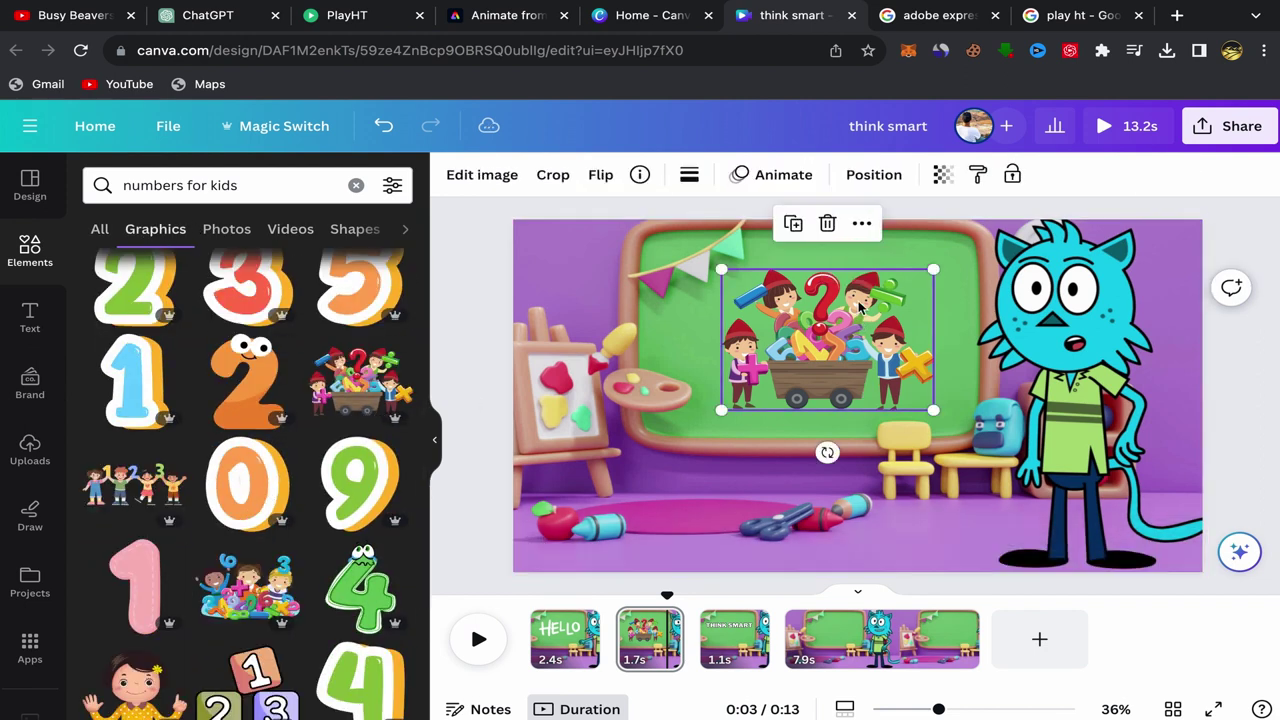
left_click(827, 224)
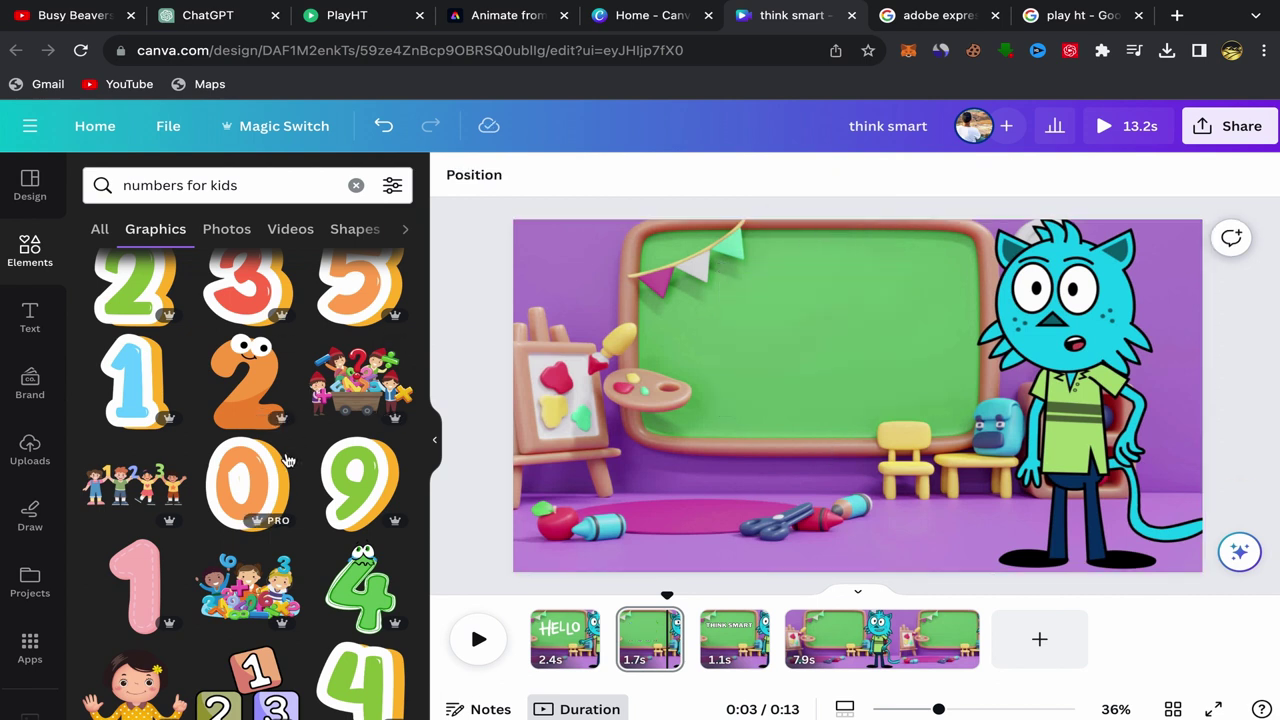
Step: Insert the graphic of three children with 123 on the second page, scale it down and centre it on the green board
scroll(288, 460, "down", 3)
scroll(258, 453, "down", 3)
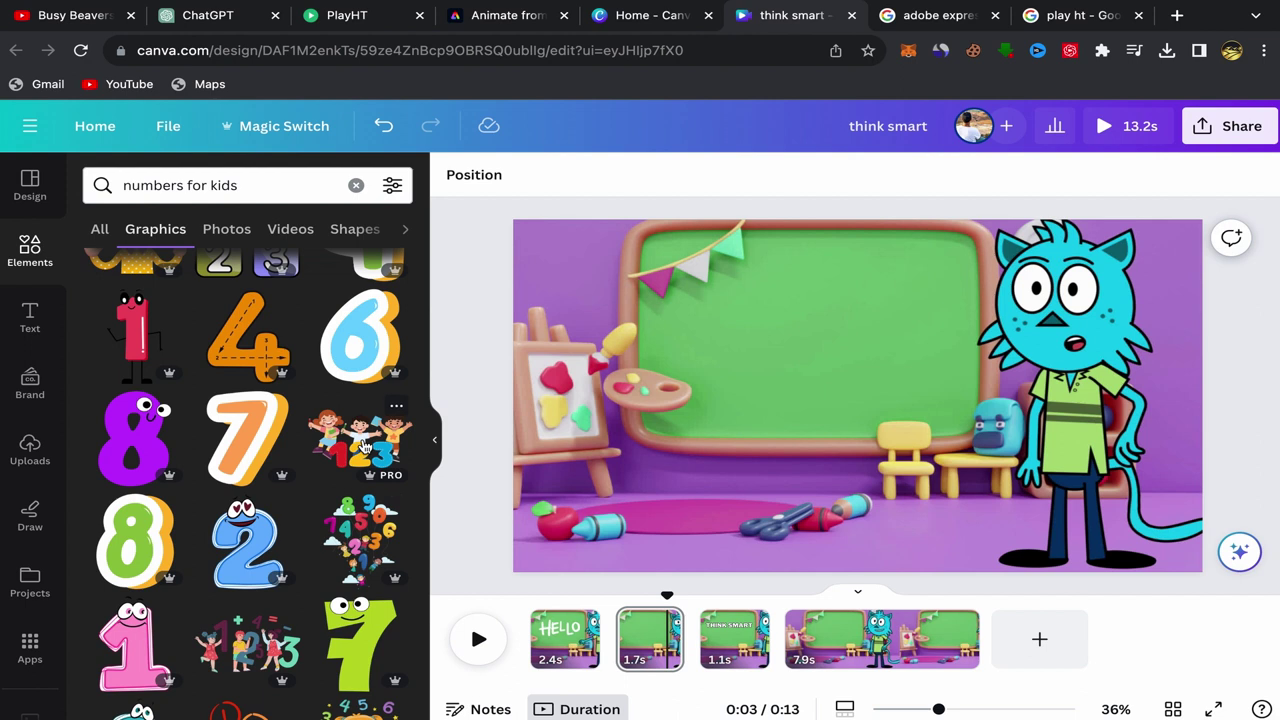
left_click(363, 447)
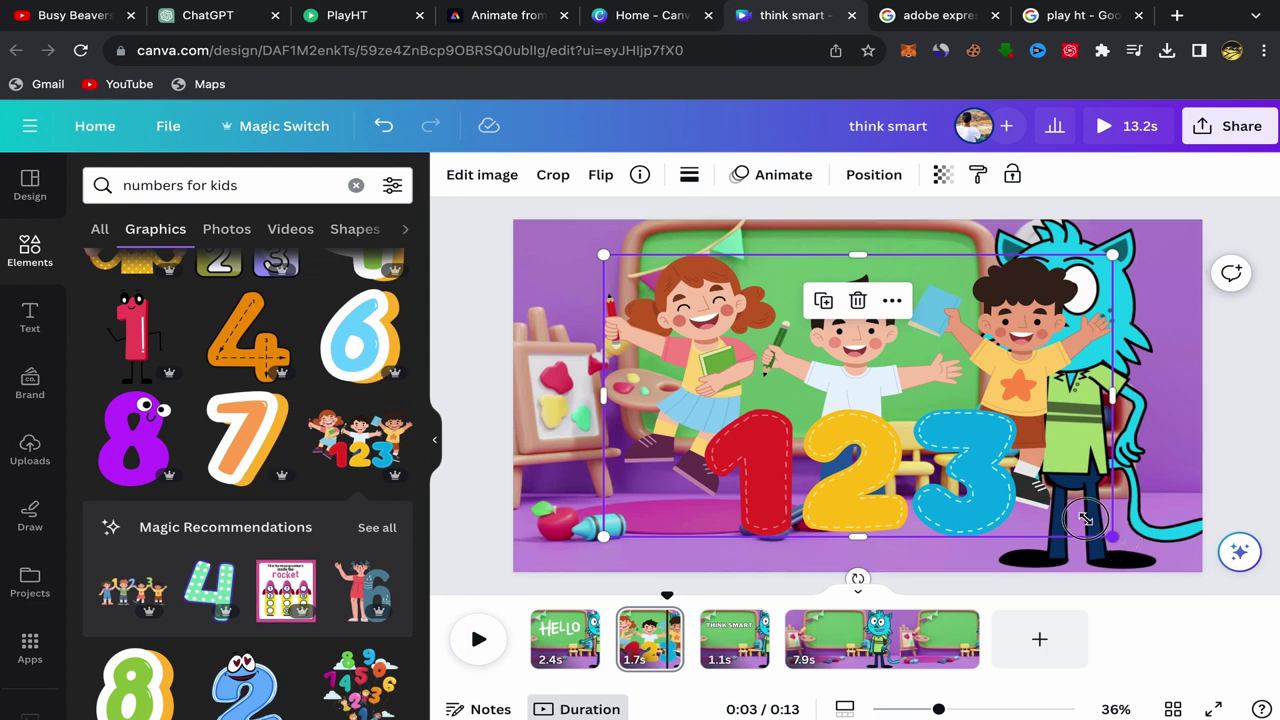
left_click_drag(1086, 518, 893, 415)
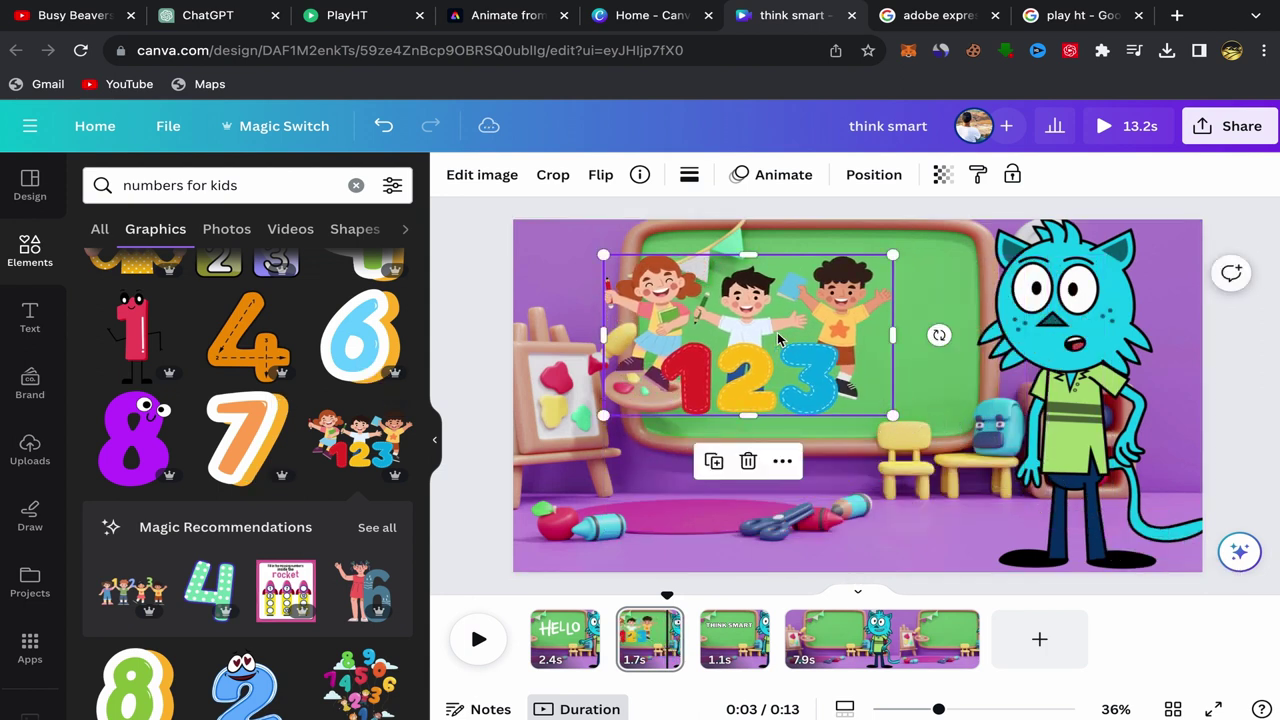
left_click_drag(747, 333, 817, 340)
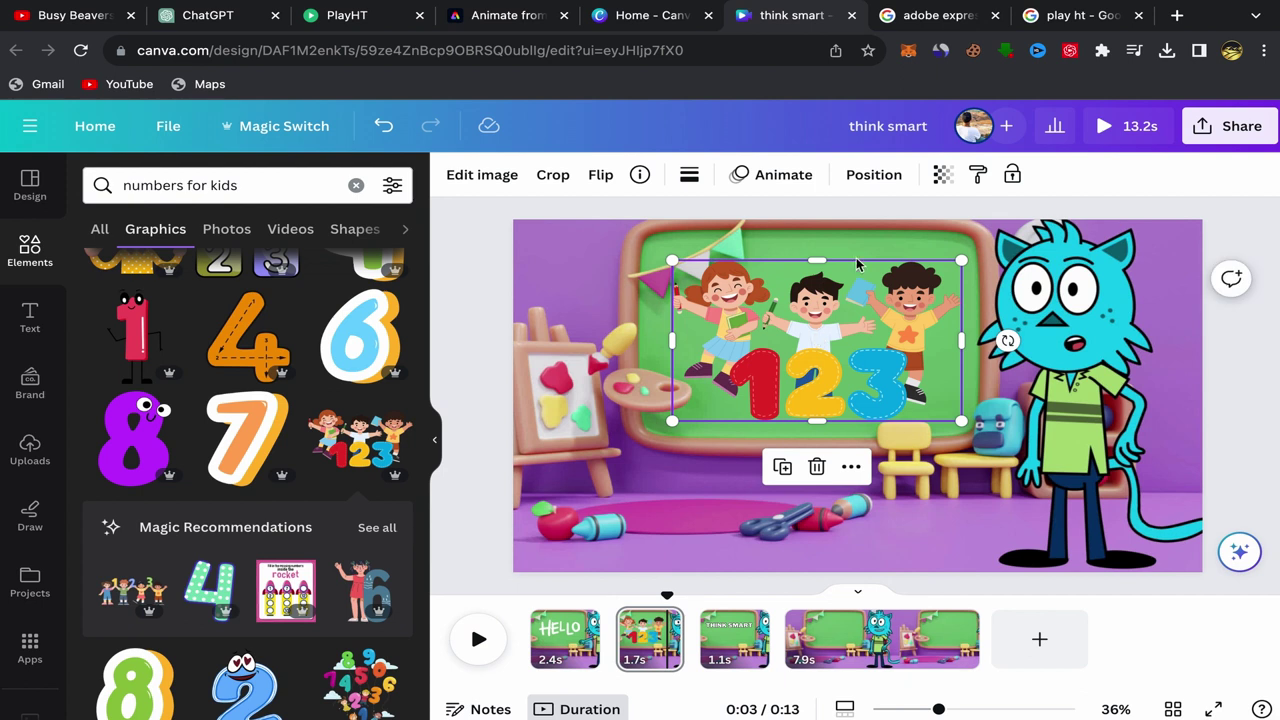
Step: Apply the Pulse motion effect to the 123 children graphic, reduce its intensity slightly, and deselect the graphic
left_click(785, 176)
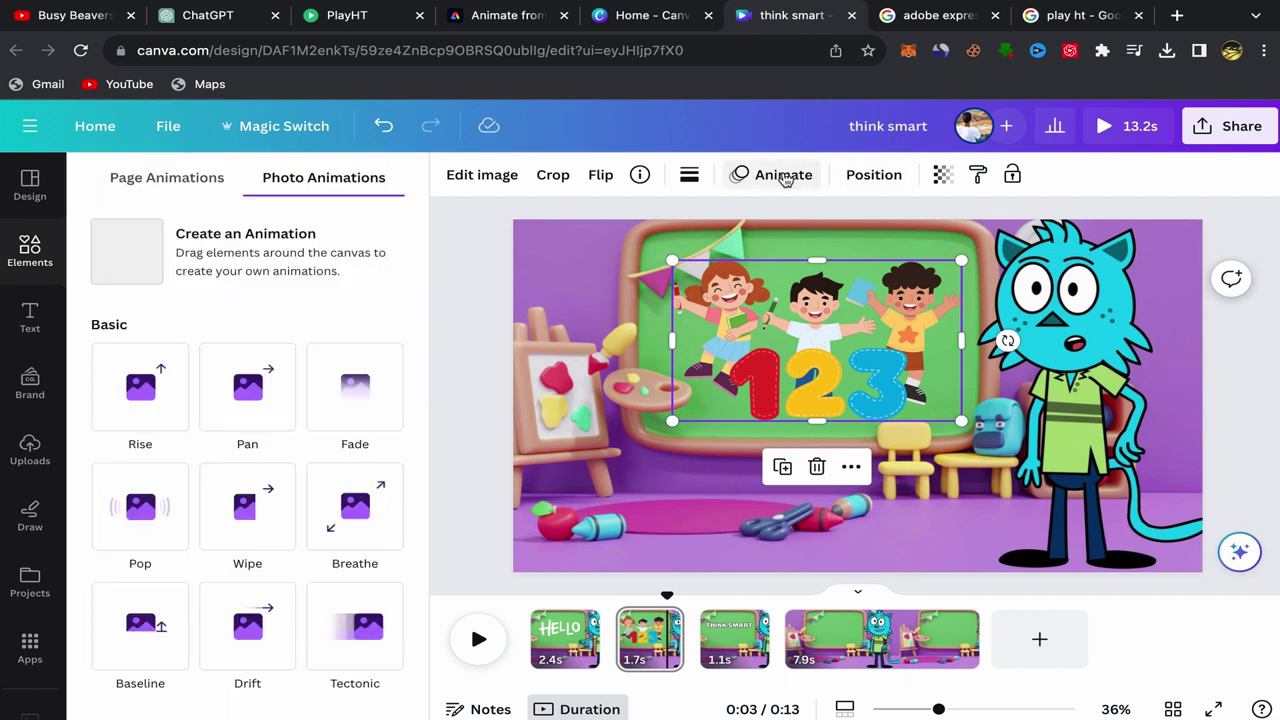
scroll(360, 470, "down", 10)
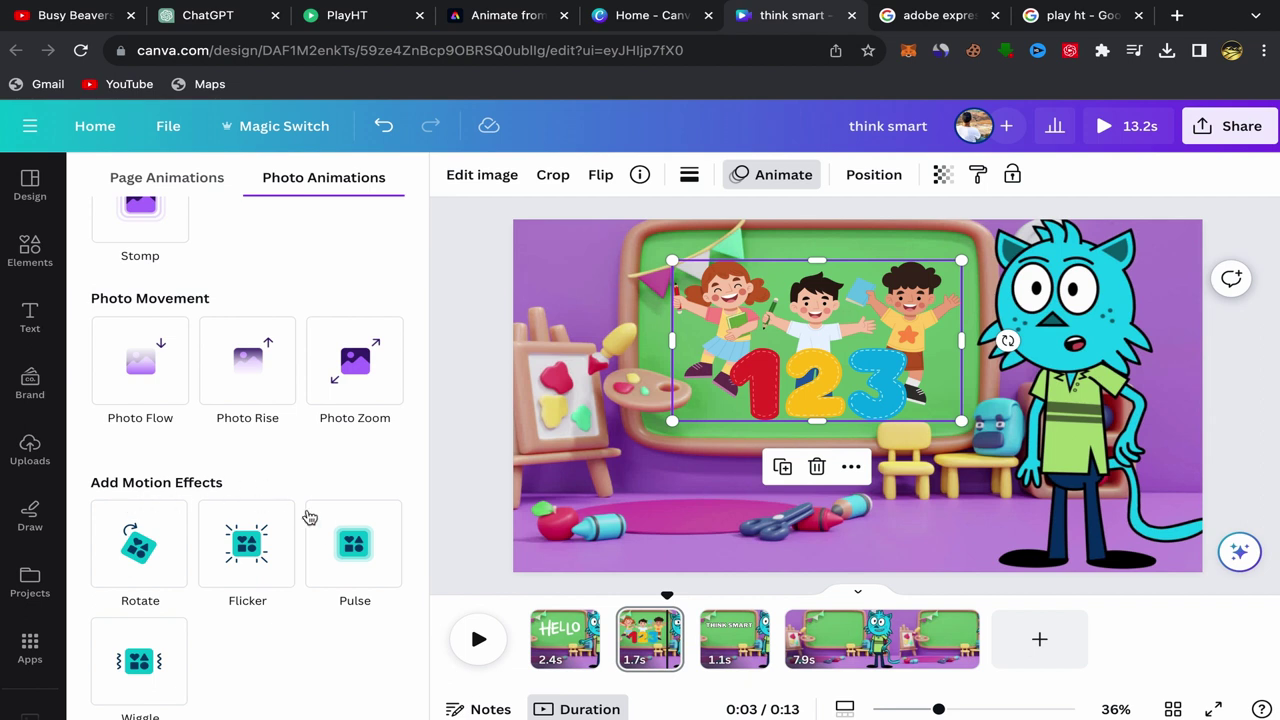
left_click(352, 545)
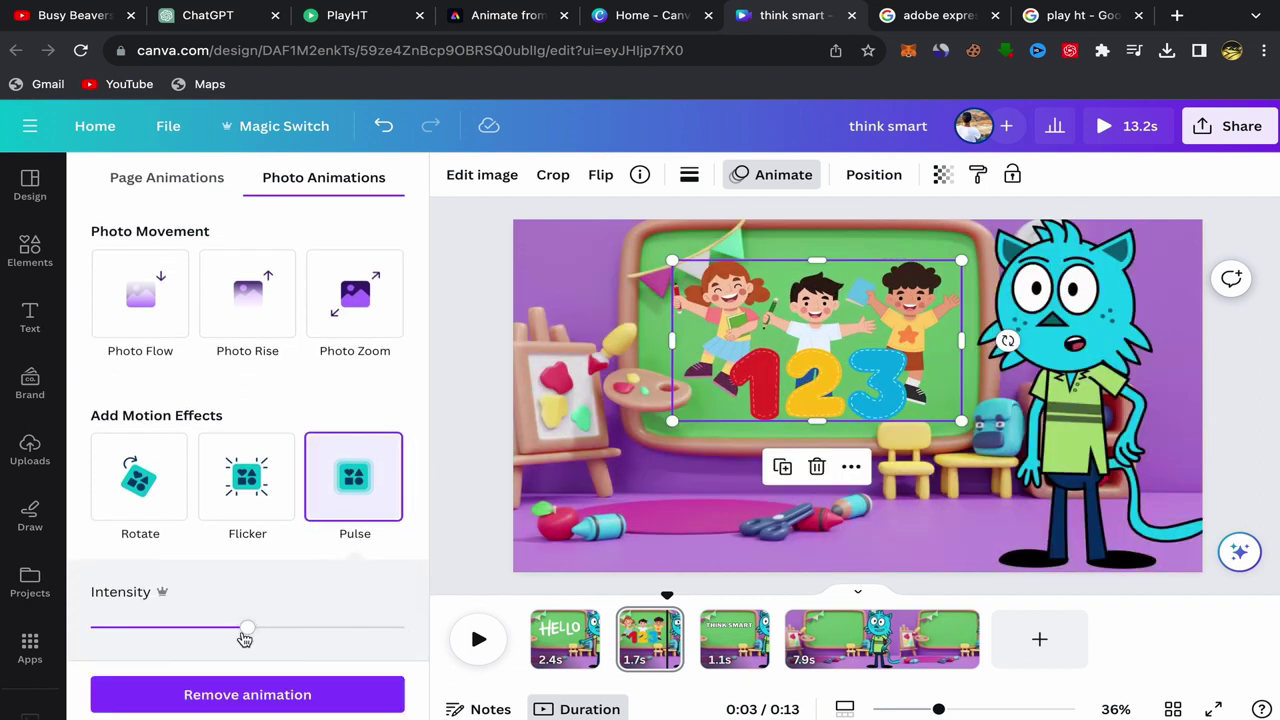
left_click_drag(238, 637, 199, 628)
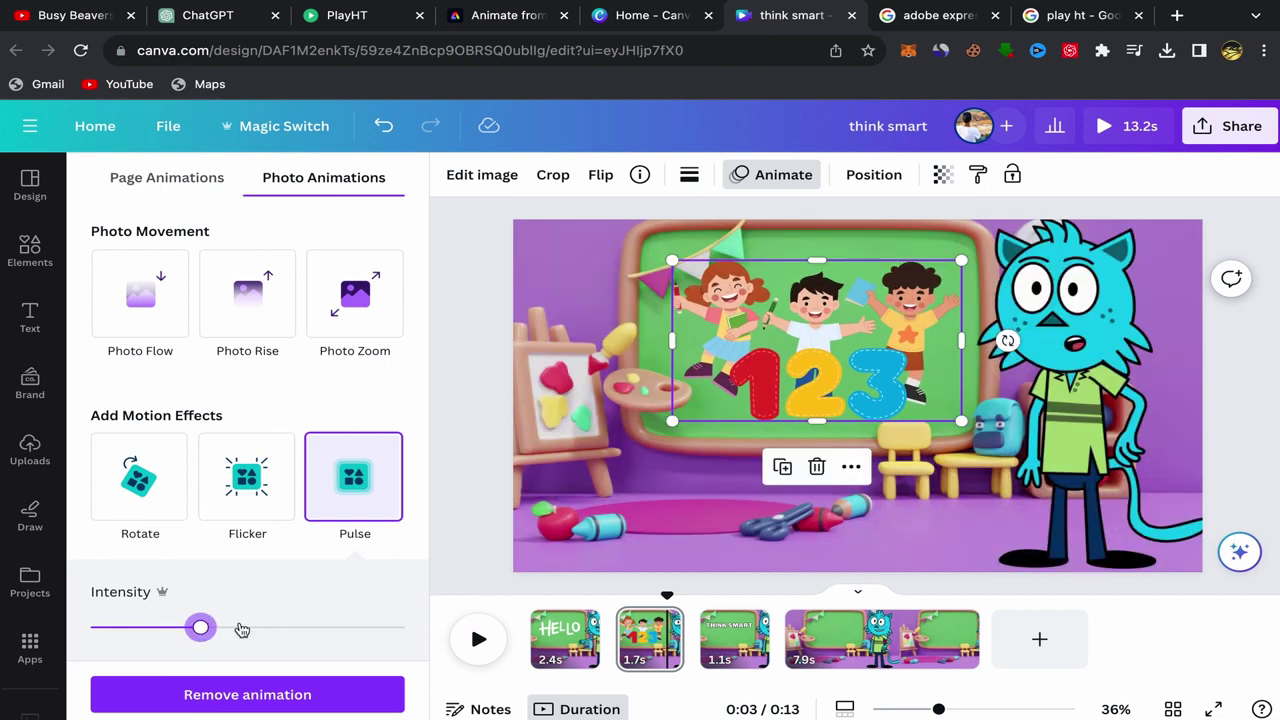
key("Escape")
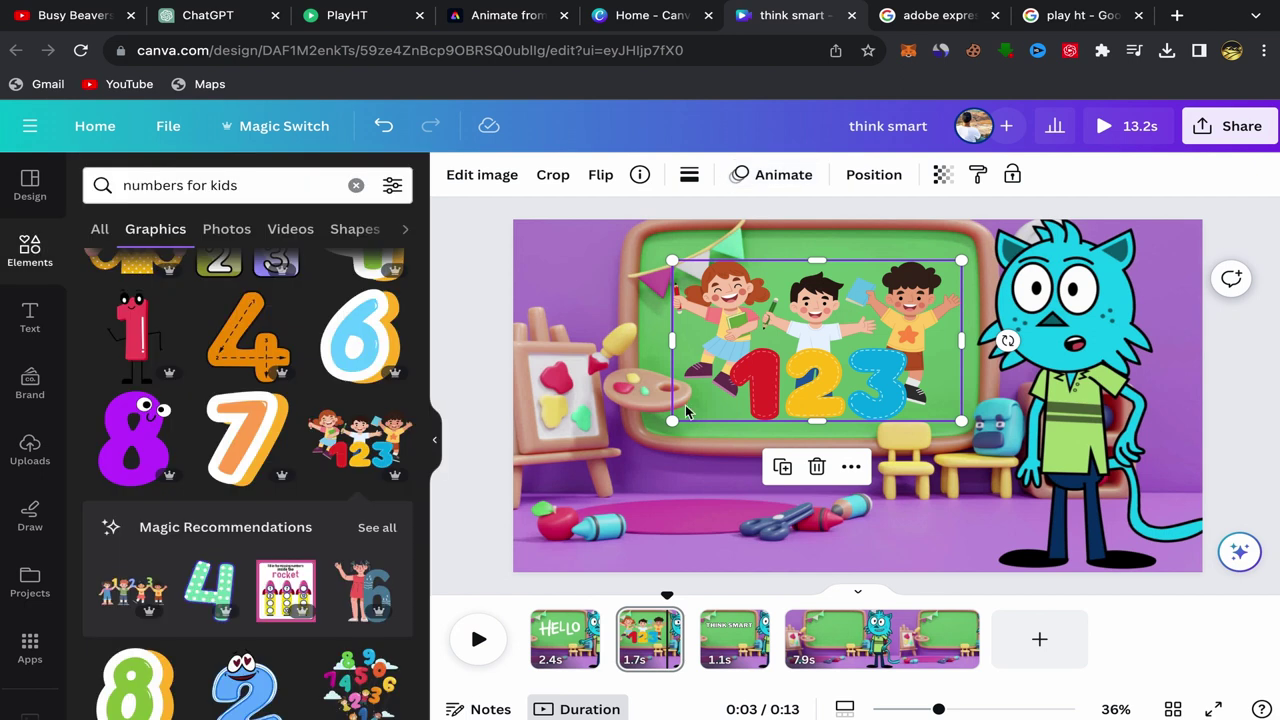
left_click(497, 491)
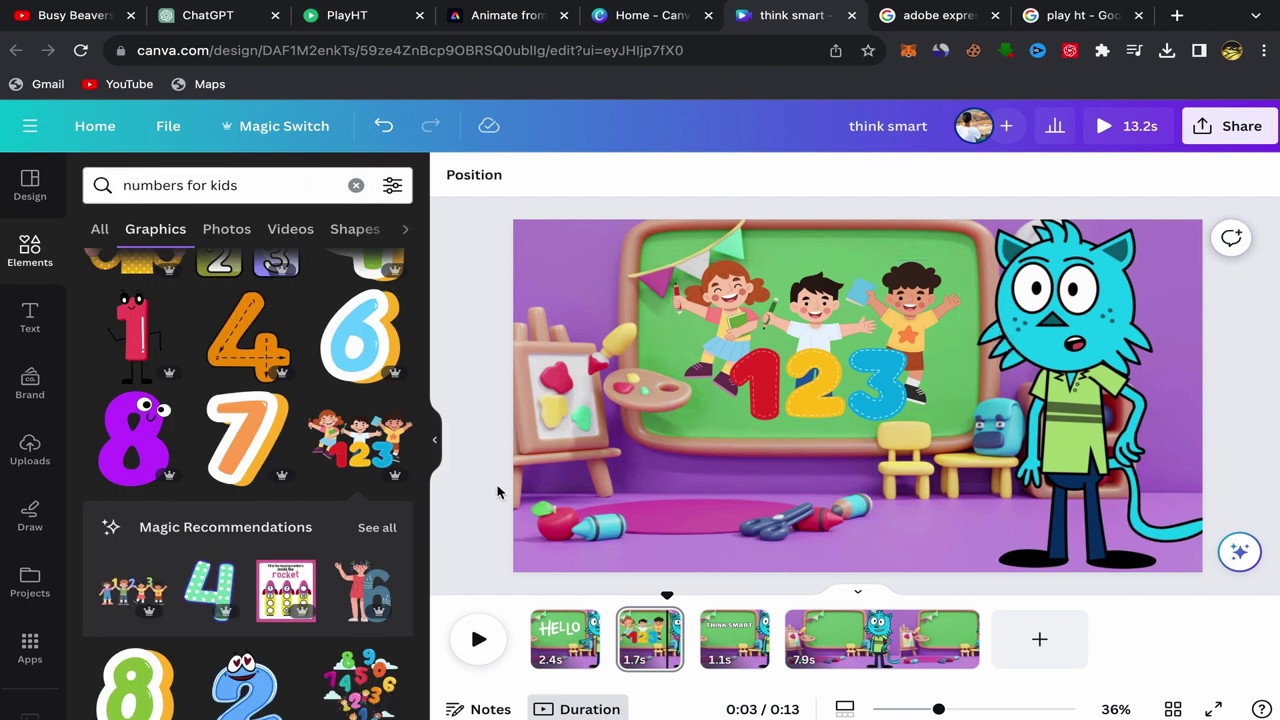
Step: Play the video from the beginning to review the new graphics through to the fourth page, and stop playback
left_click(550, 637)
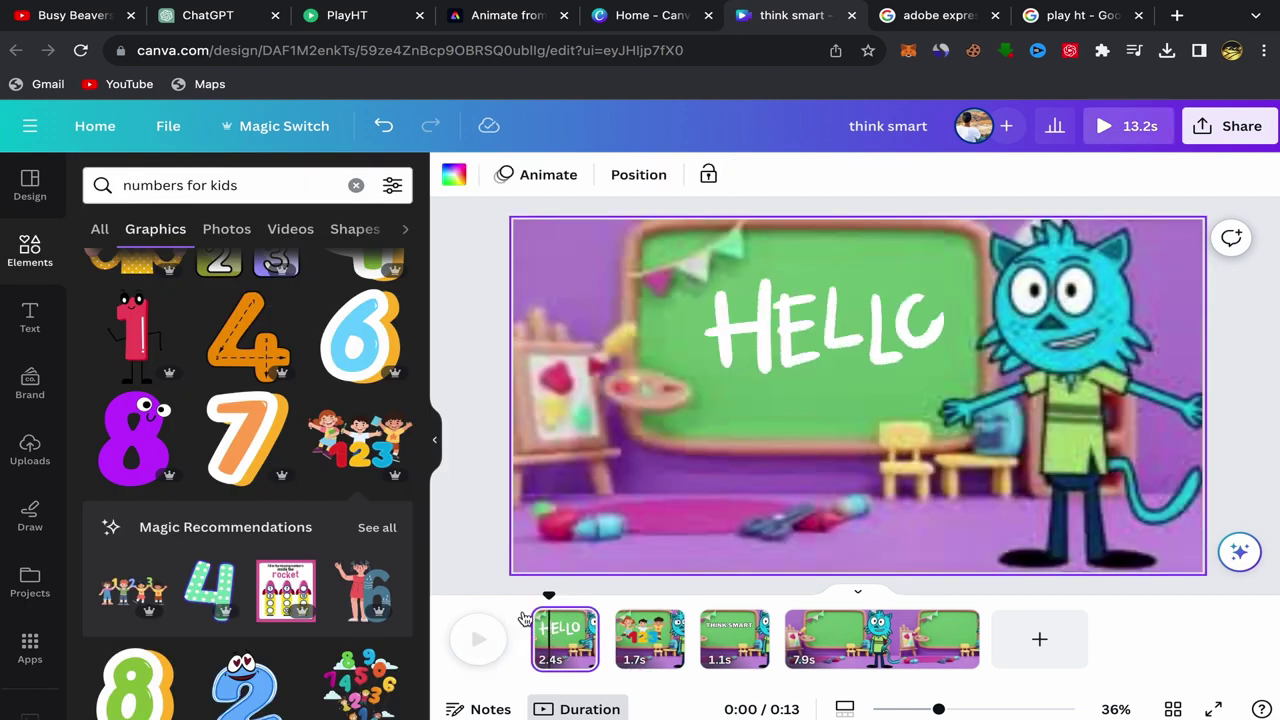
left_click_drag(547, 596, 508, 598)
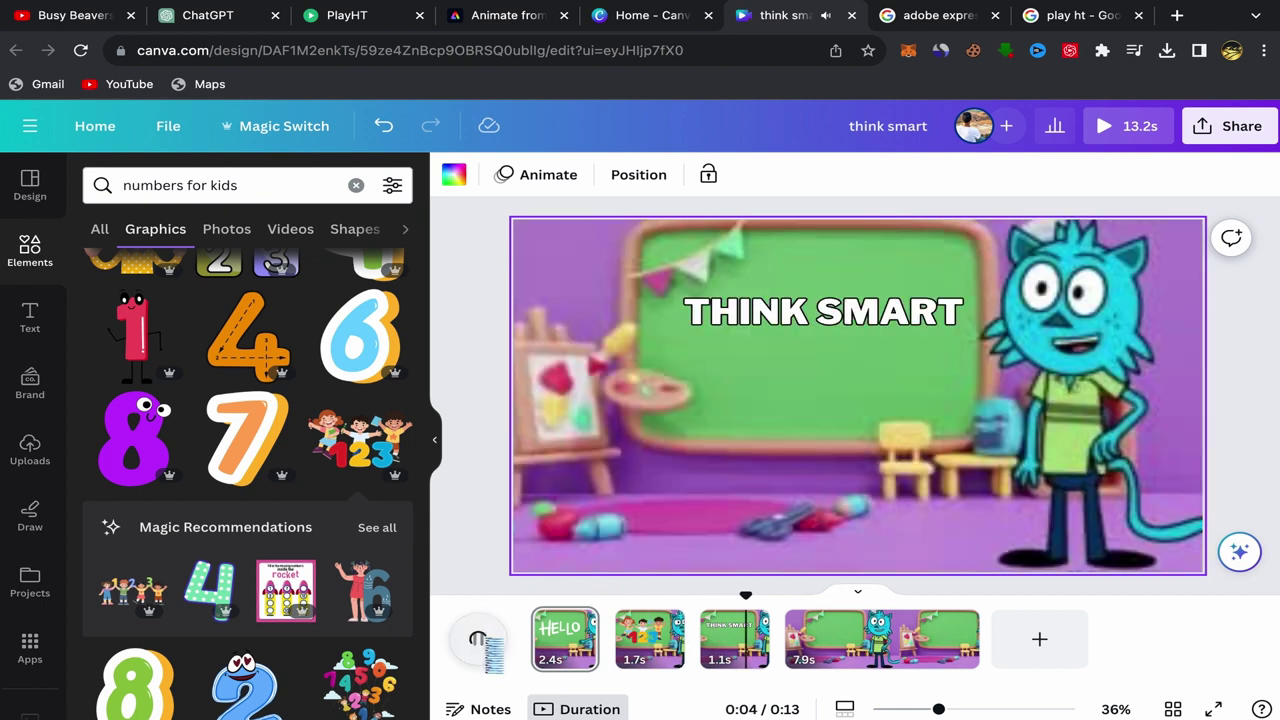
left_click(558, 653)
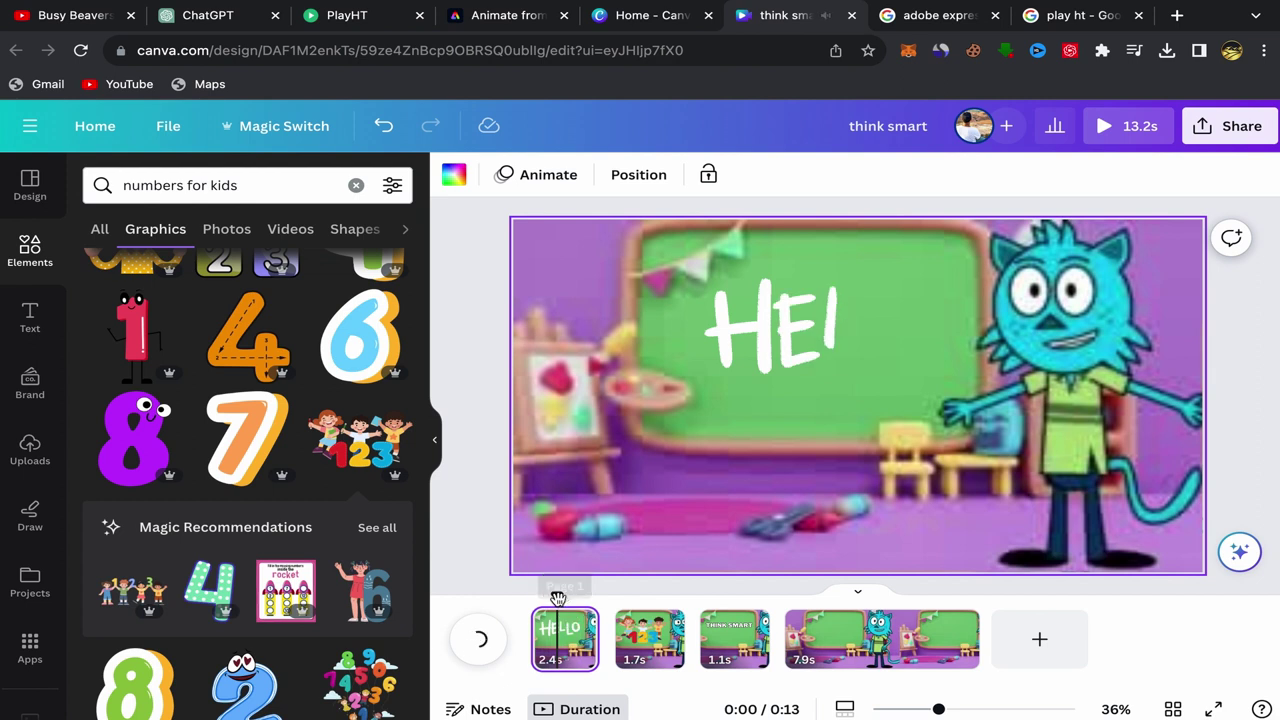
left_click(532, 628)
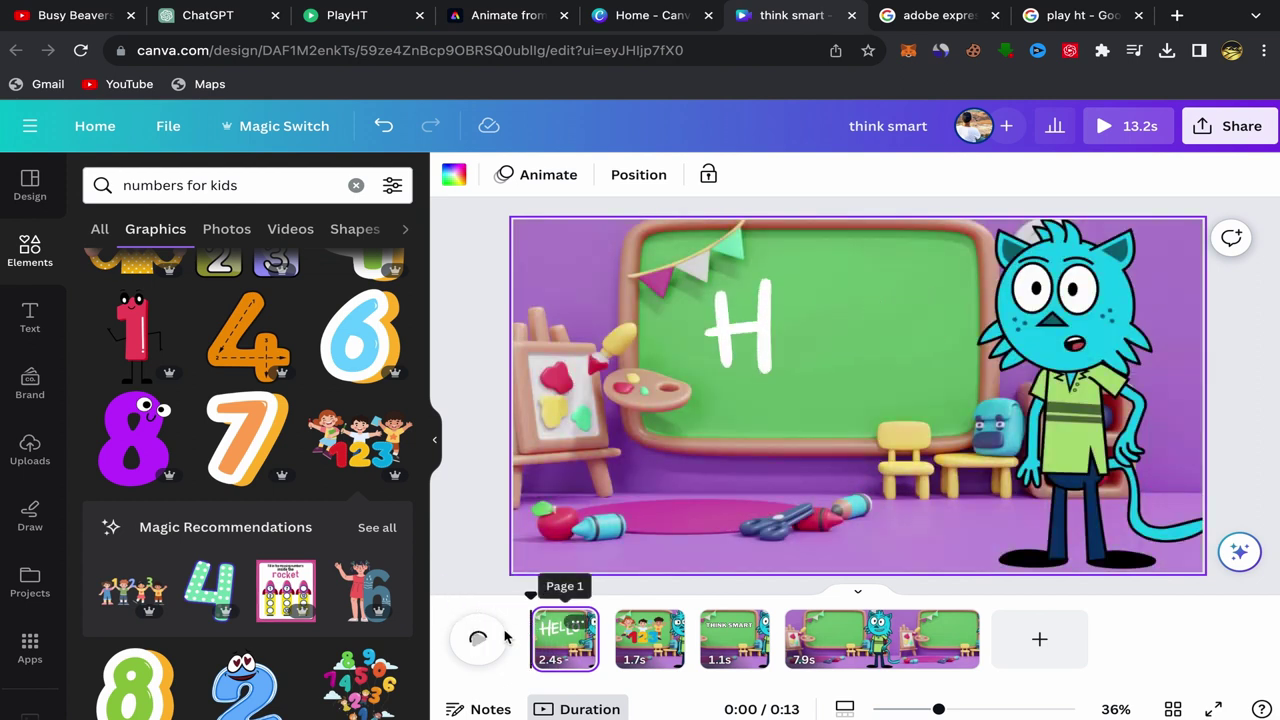
left_click(481, 644)
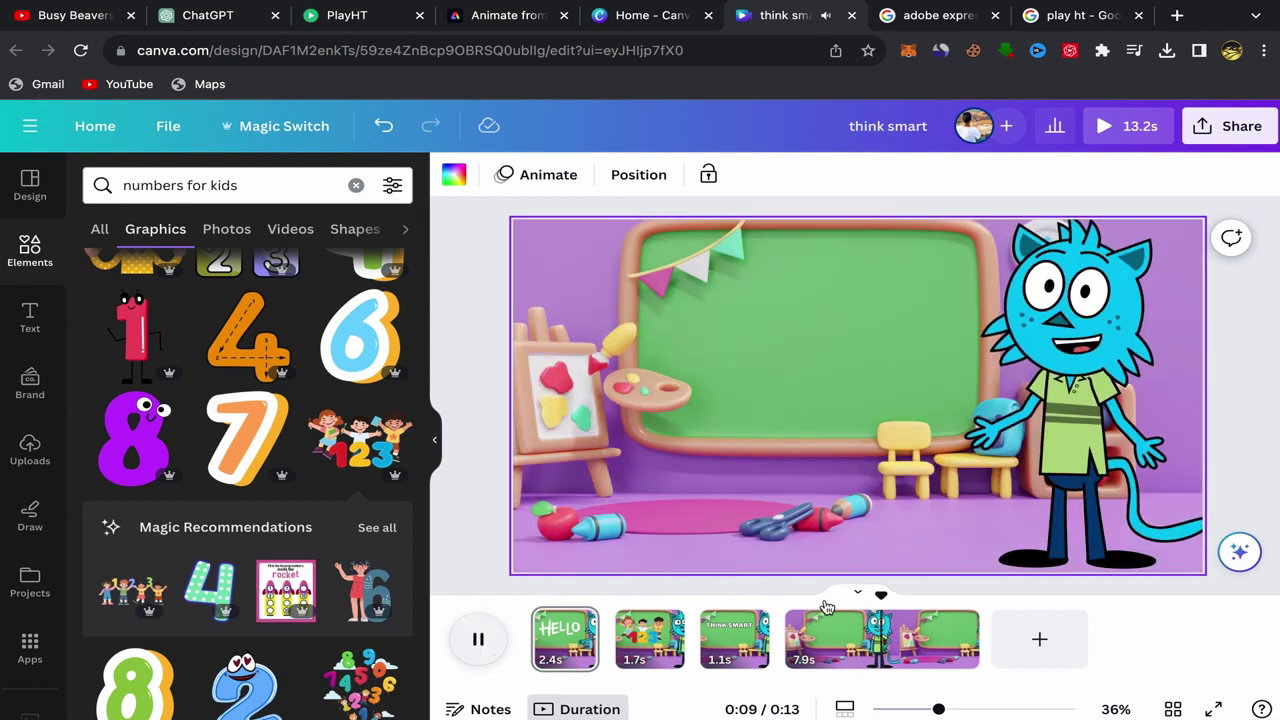
left_click(885, 597)
left_click(479, 636)
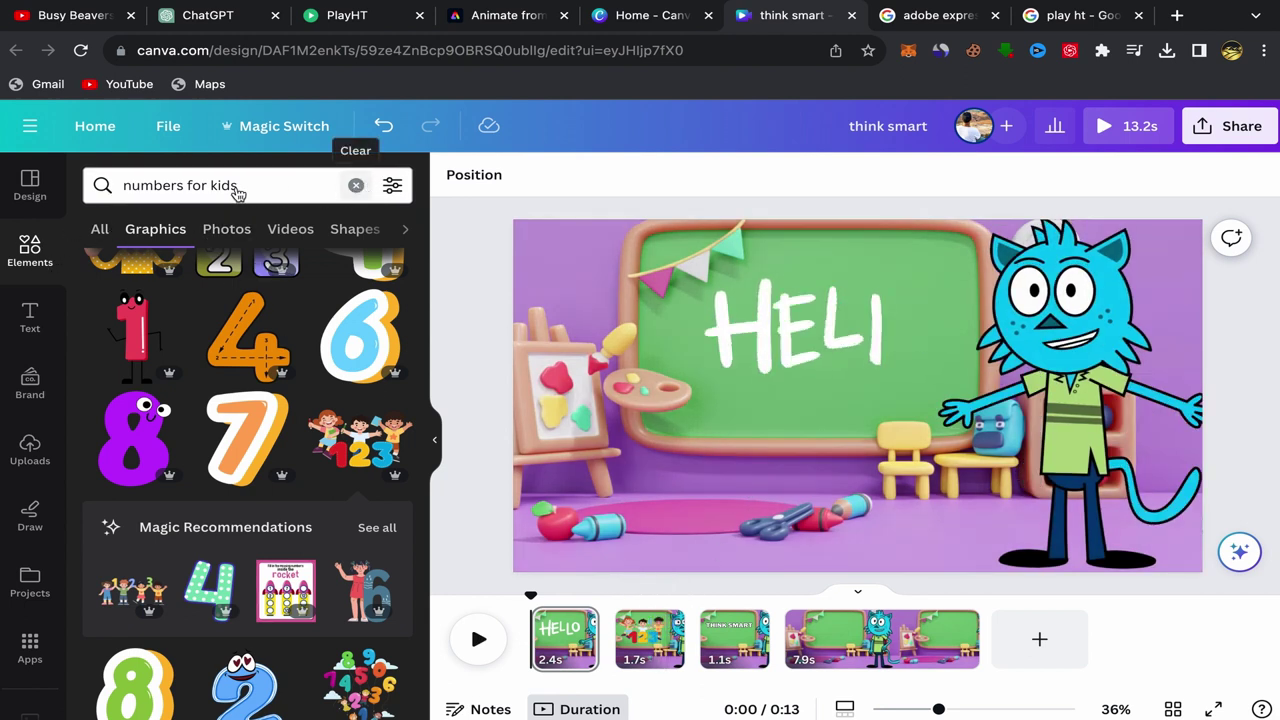
Step: Clear the elements search and try splitting the fourth page 2.6 seconds in, undoing the split
left_click(356, 185)
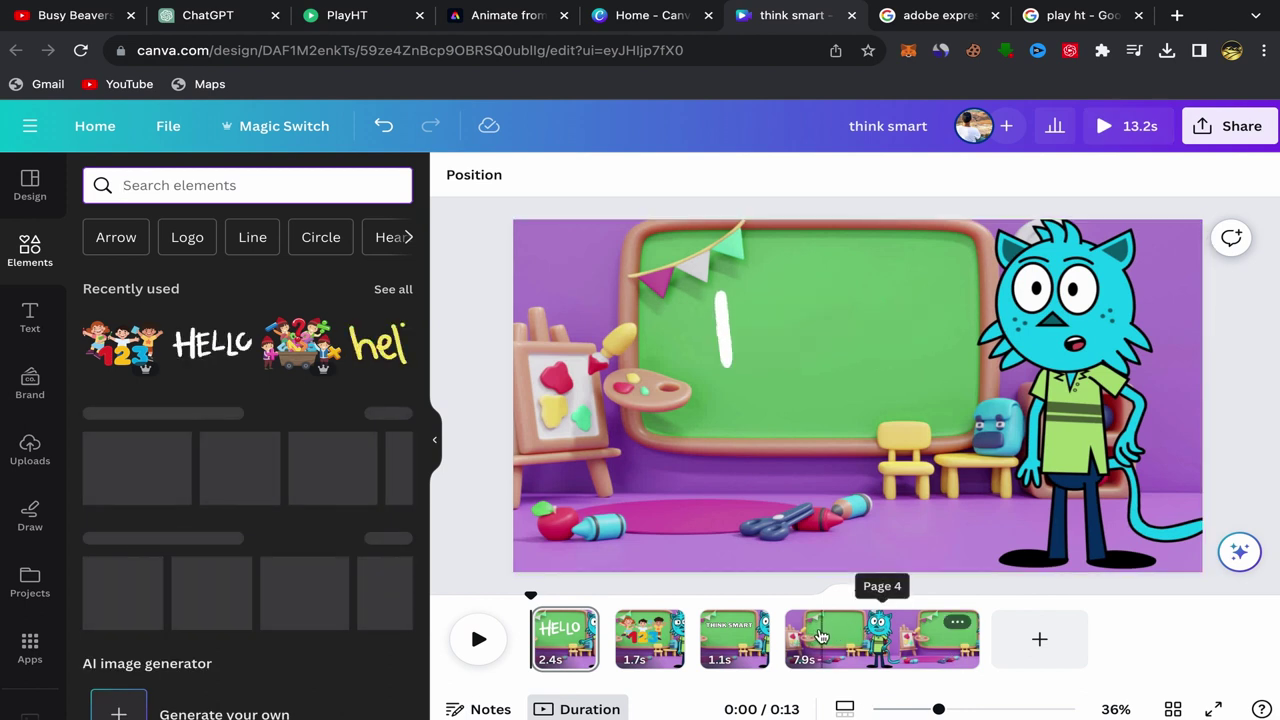
left_click(818, 637)
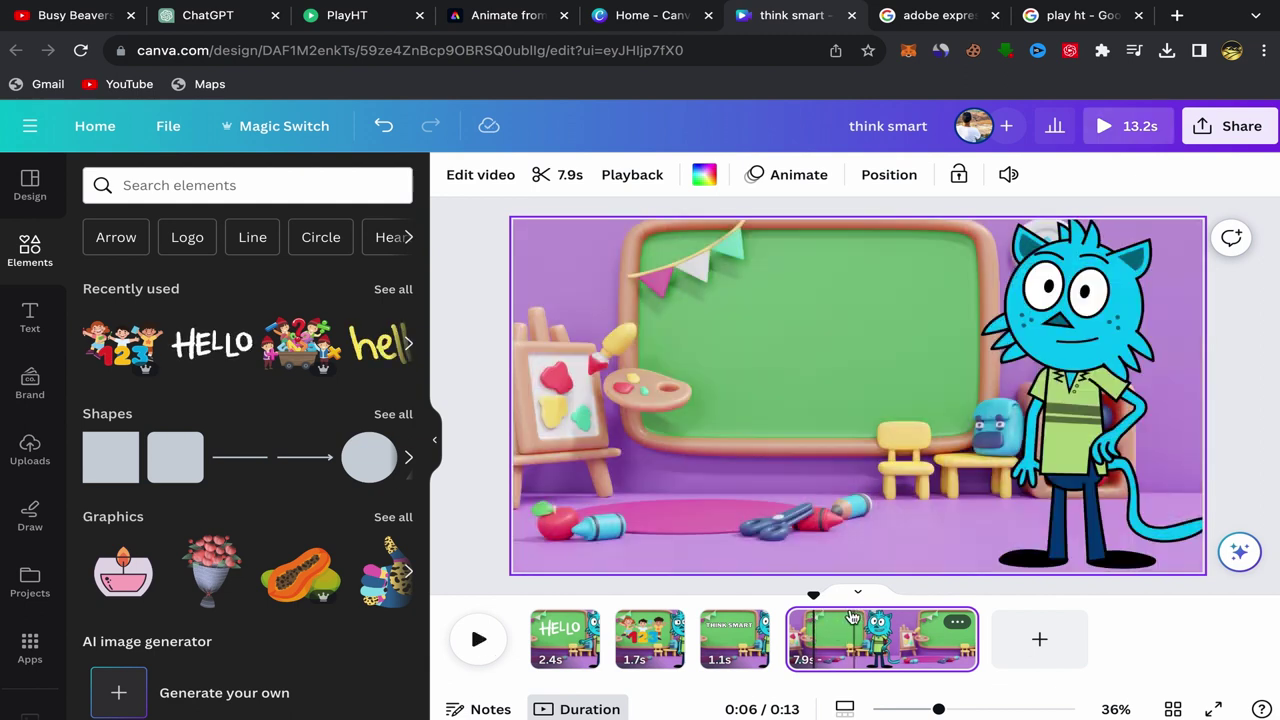
left_click(850, 617)
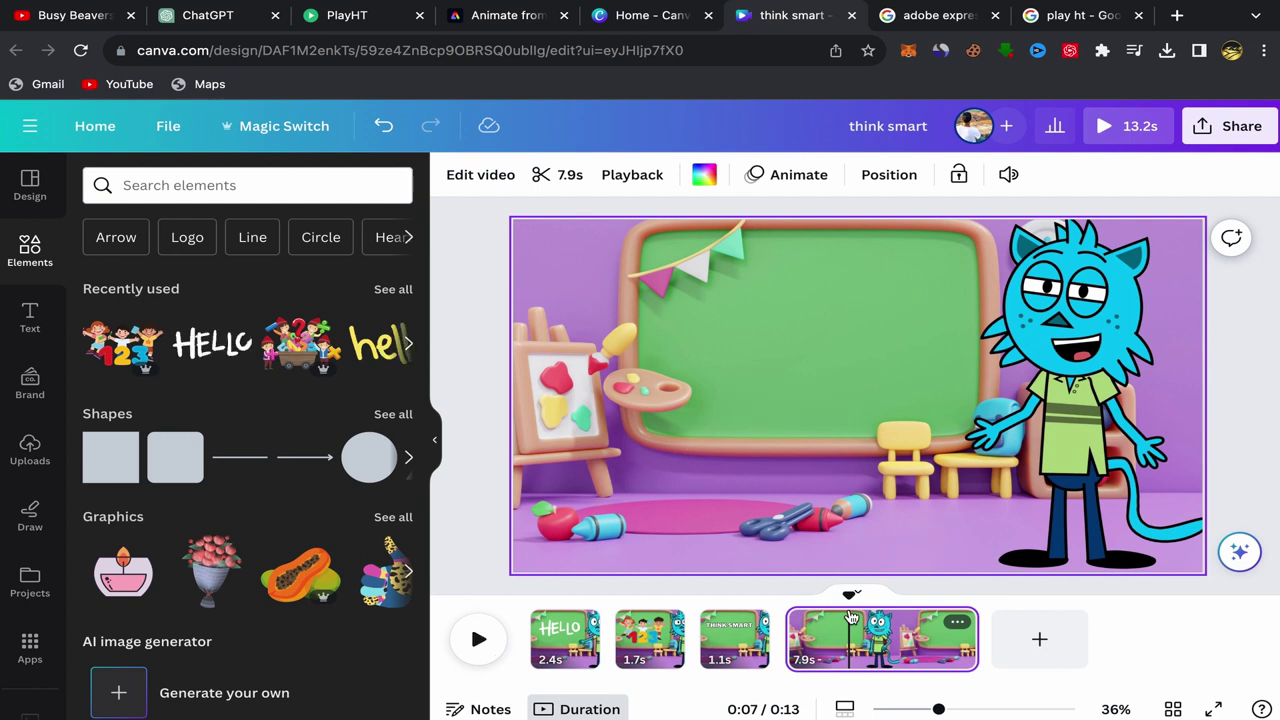
right_click(850, 617)
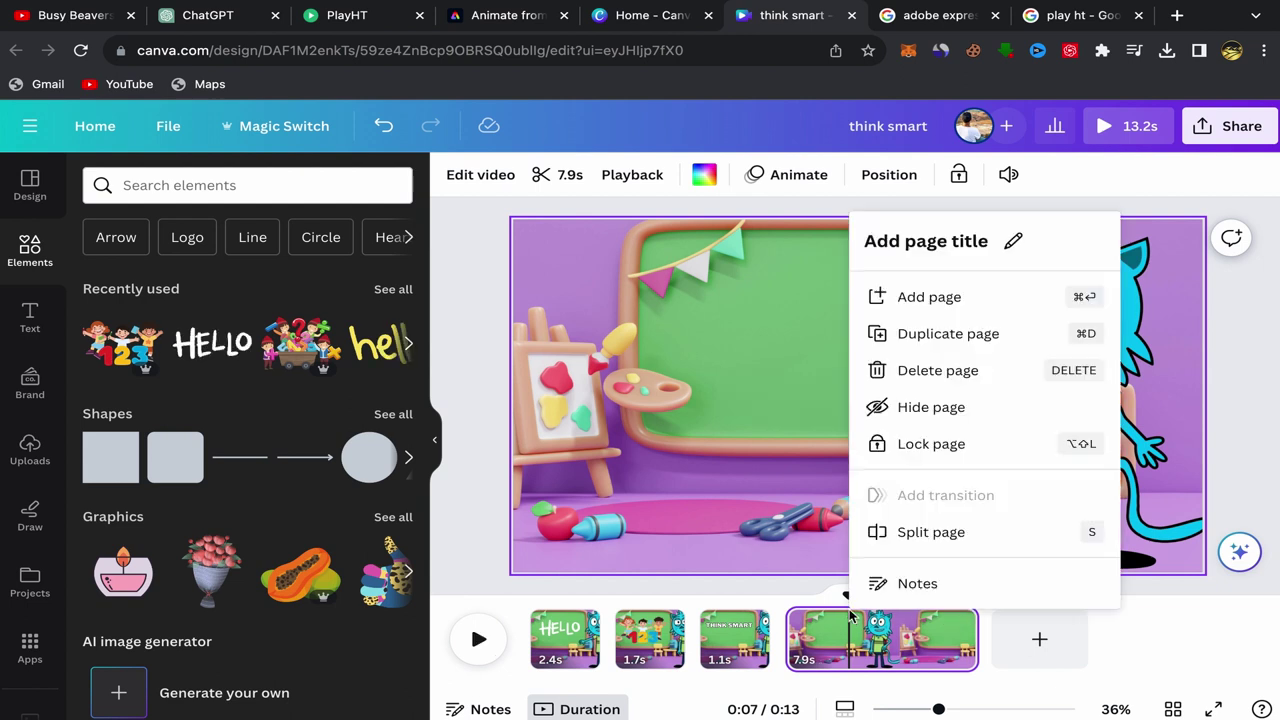
left_click(930, 534)
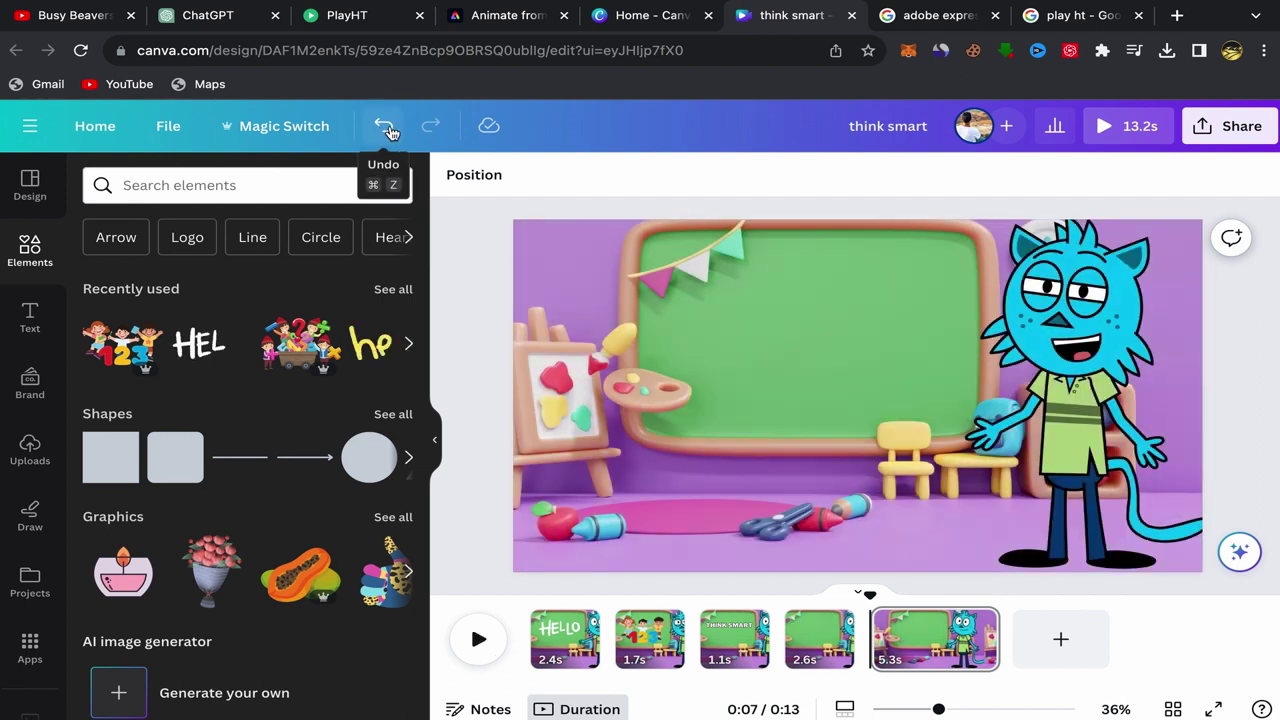
left_click(380, 140)
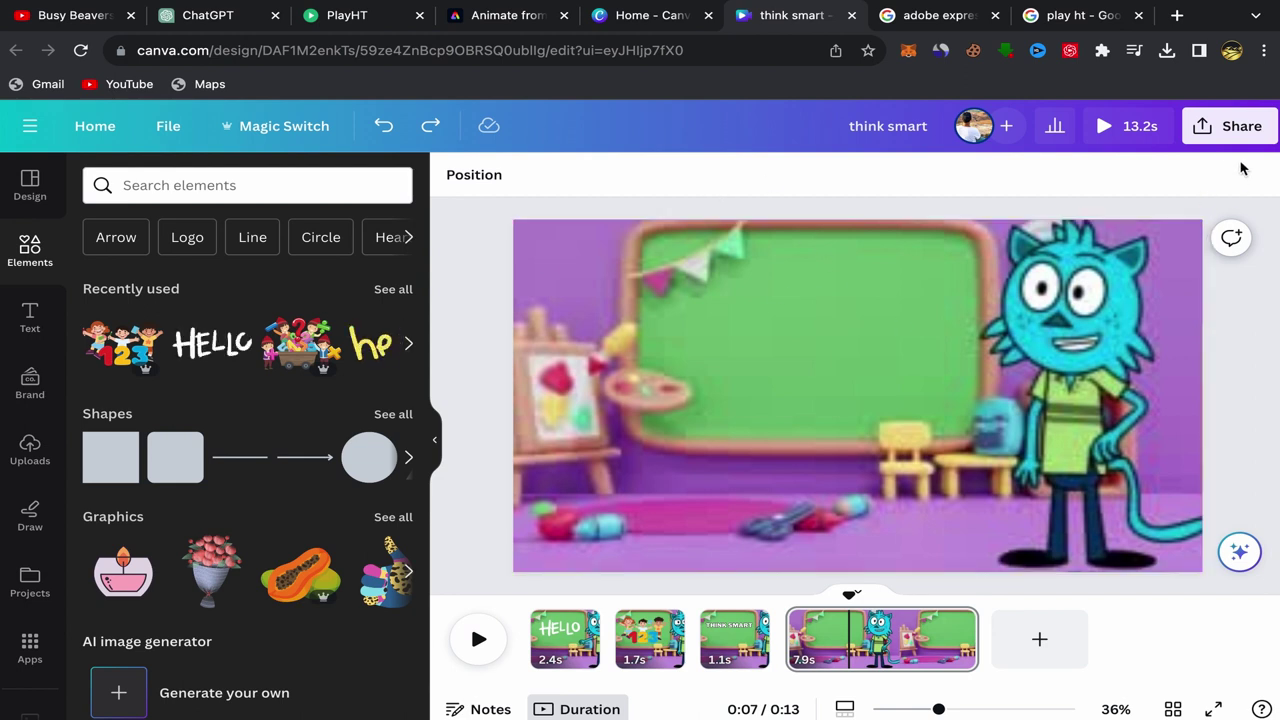
Step: Open the sharing and download options for the finished video design
left_click(1230, 127)
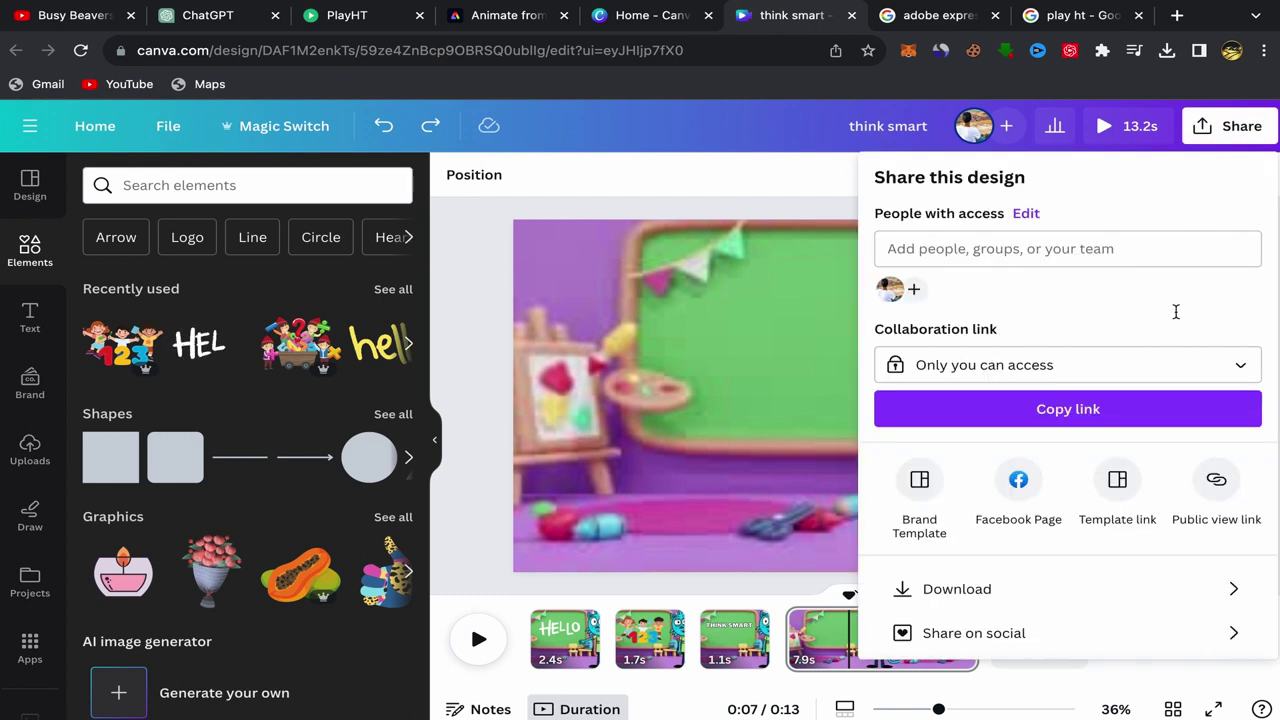